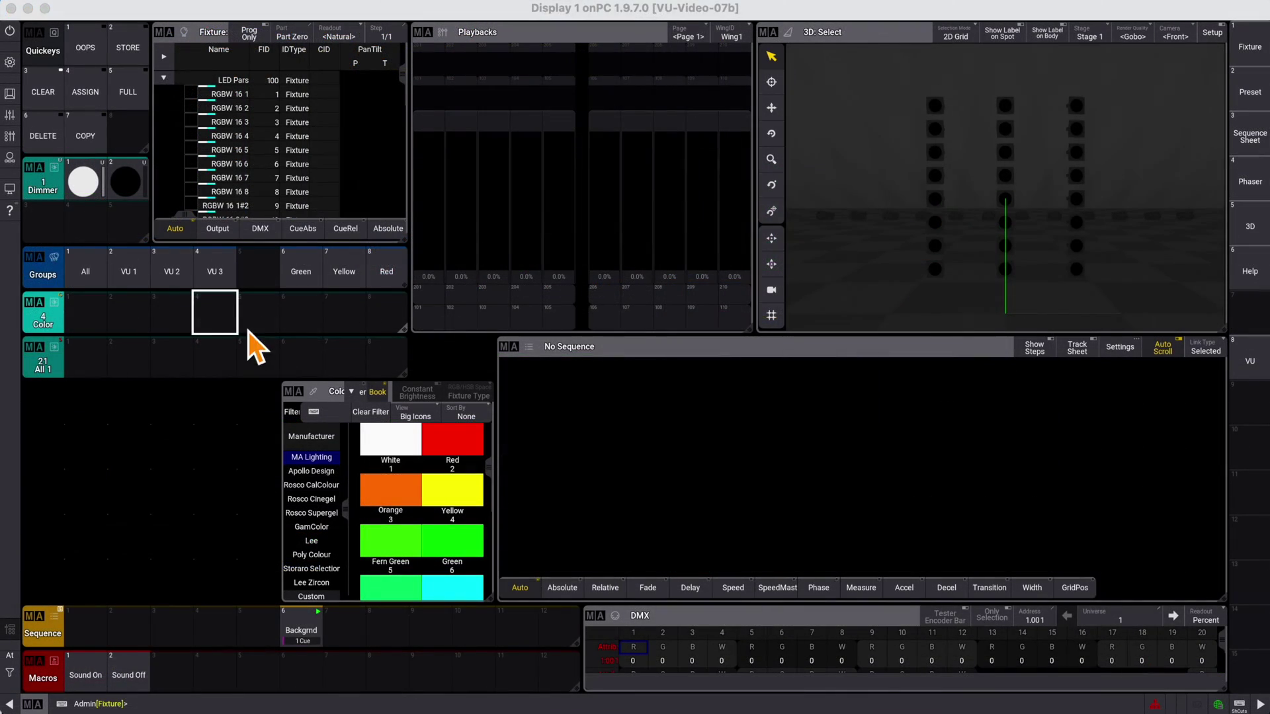
Step: Trial-select groups VU 1–3, then Green, Yellow and Red, clearing the selection after each set
{"action": "left_click", "coordinate": [138, 277]}
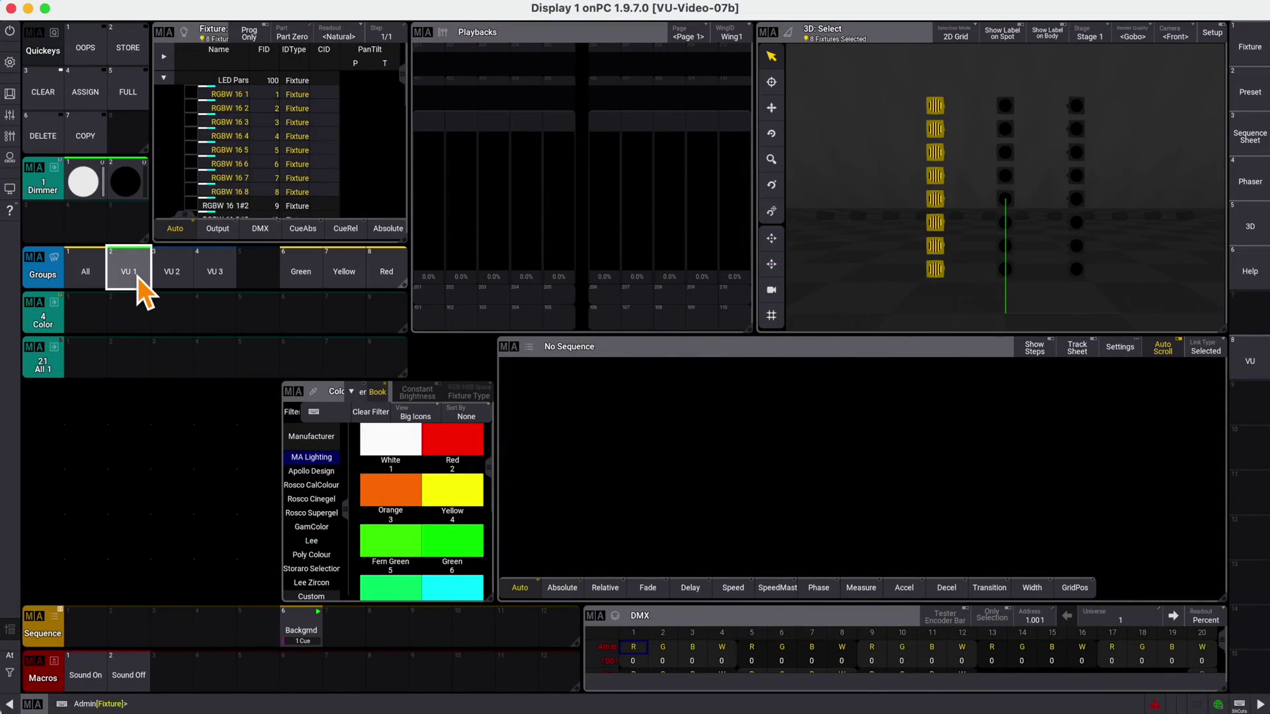
{"action": "left_click", "coordinate": [177, 276]}
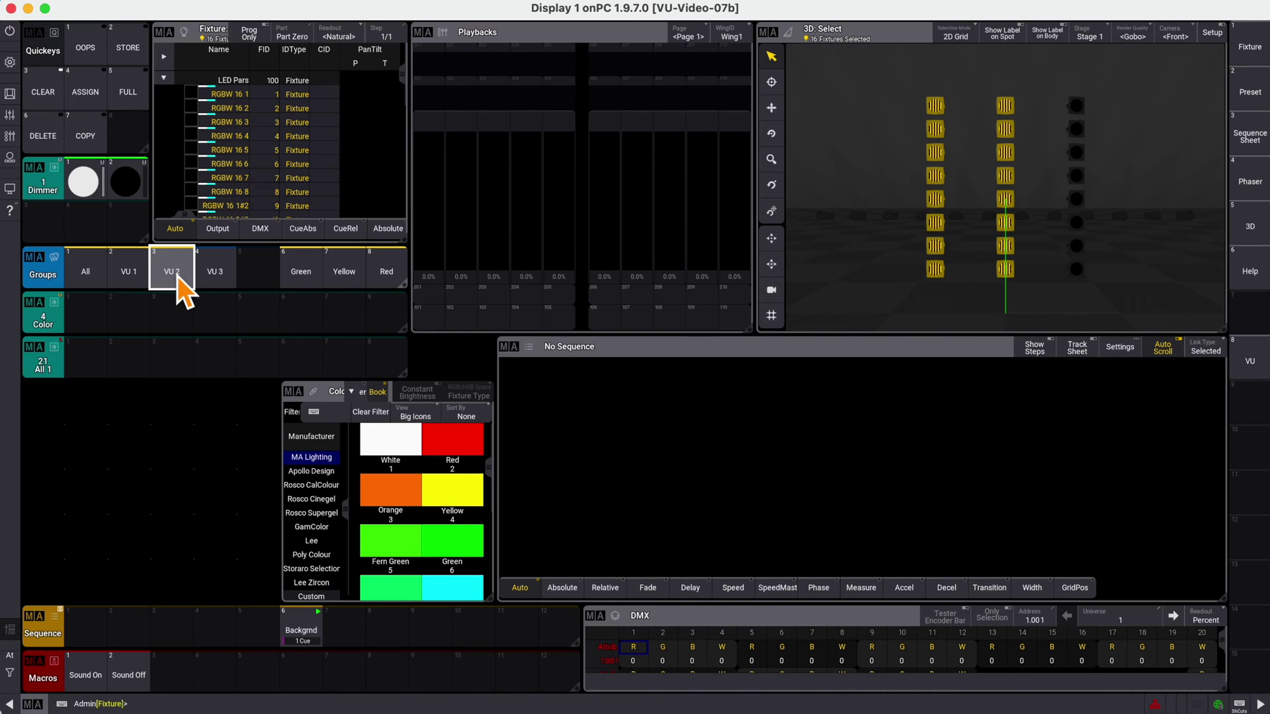
{"action": "left_click", "coordinate": [219, 279]}
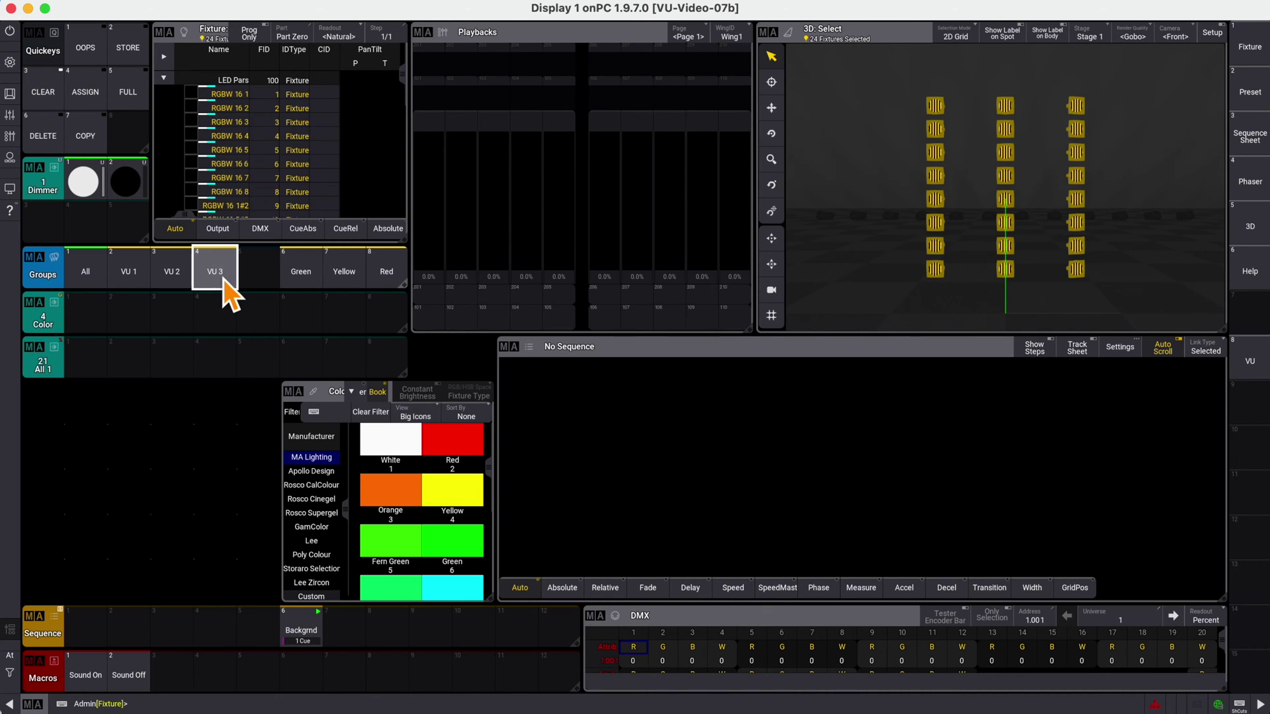
{"action": "left_click", "coordinate": [56, 97]}
{"action": "left_click", "coordinate": [307, 274]}
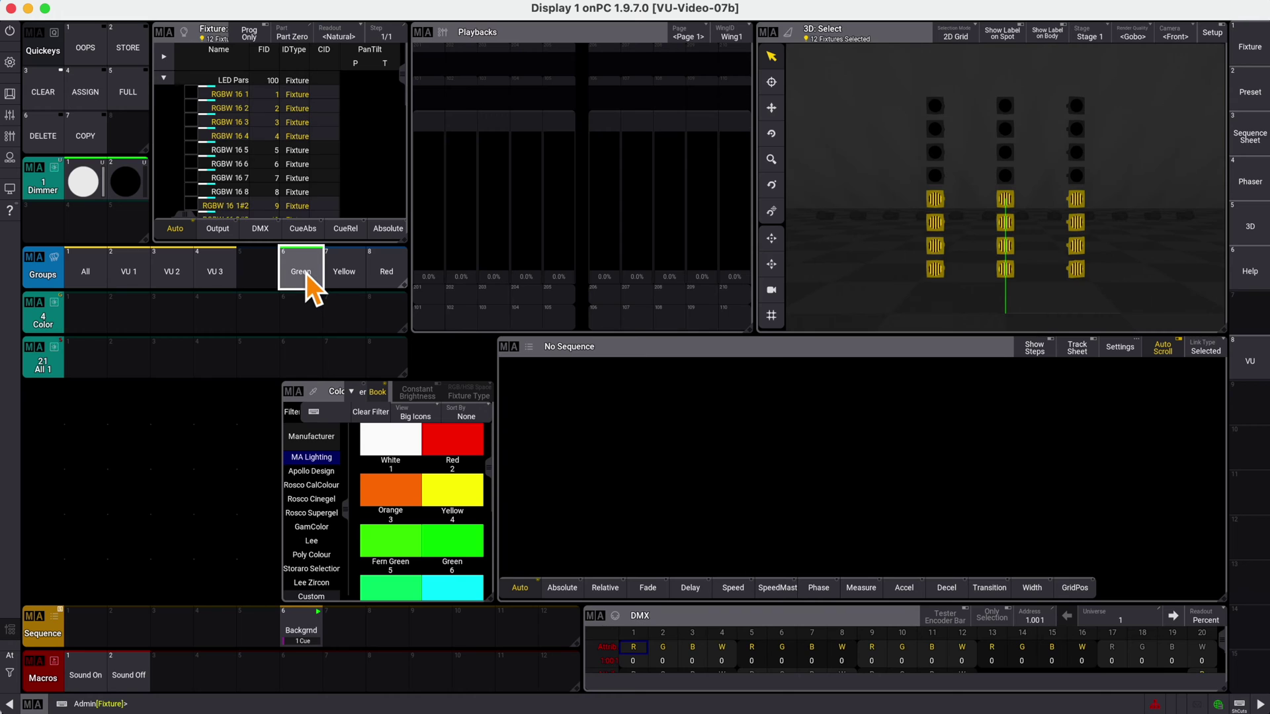
{"action": "left_click", "coordinate": [350, 279]}
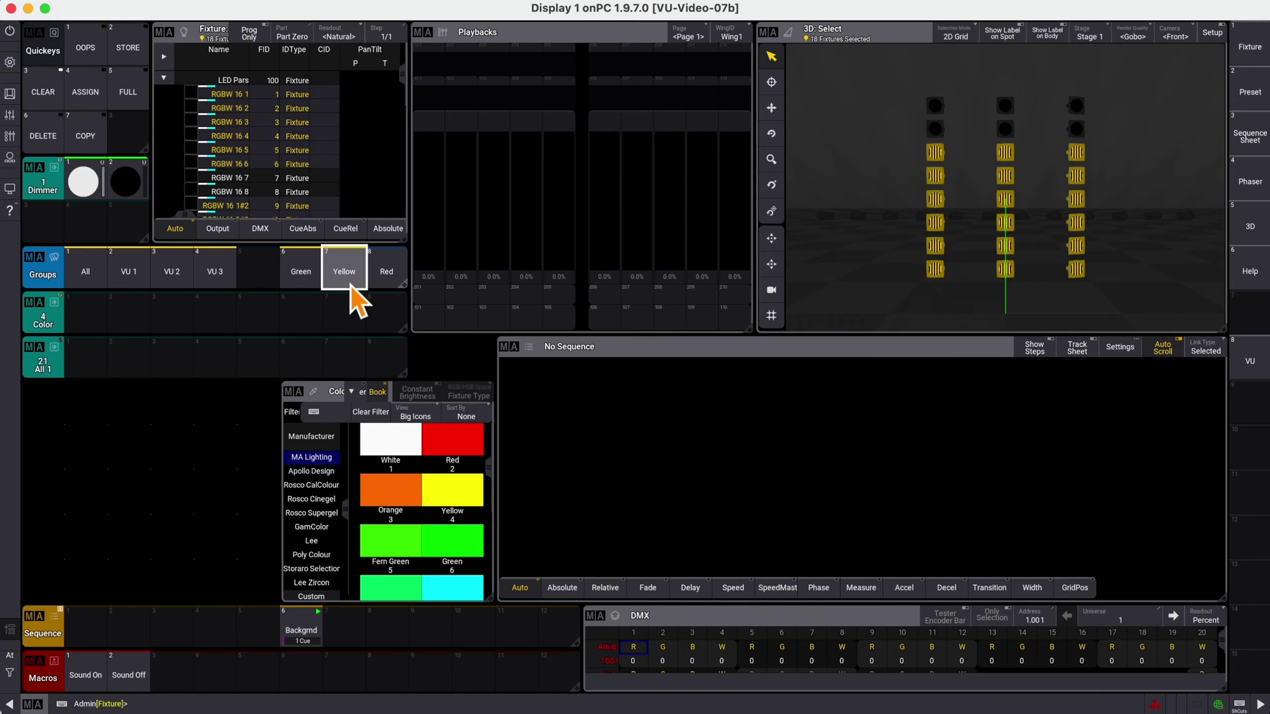
{"action": "left_click", "coordinate": [393, 271]}
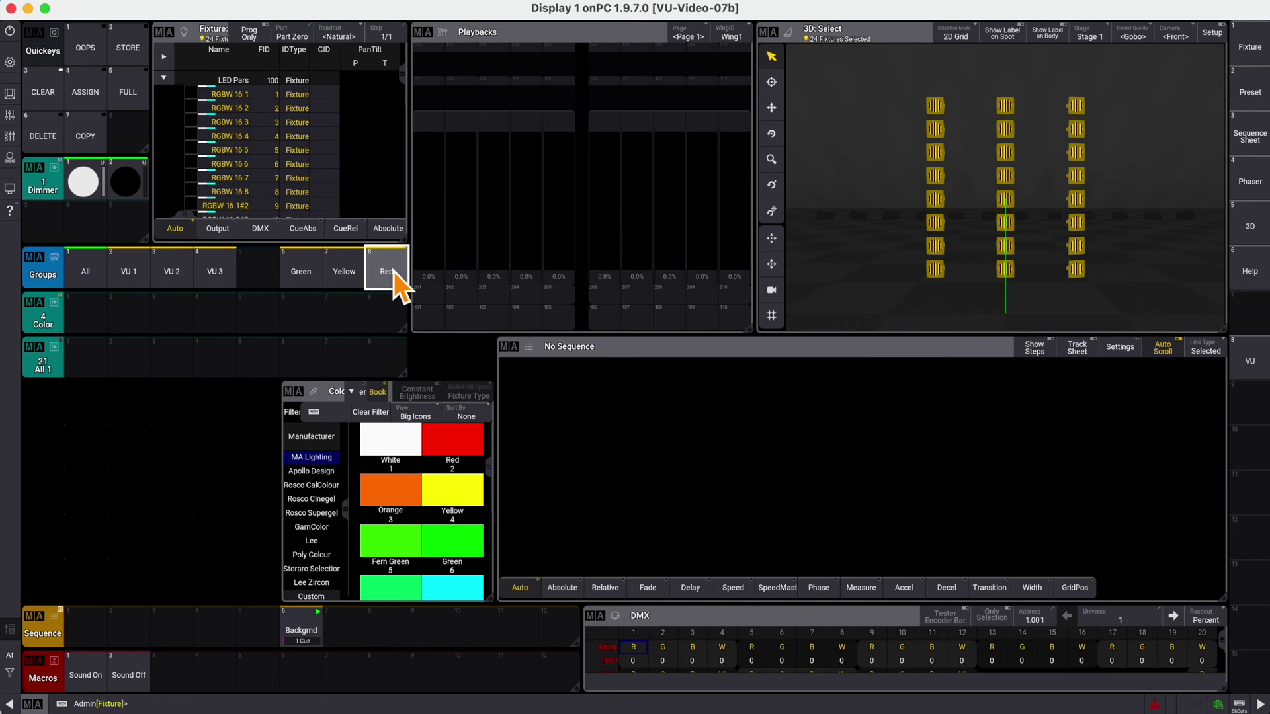
{"action": "left_click", "coordinate": [48, 97]}
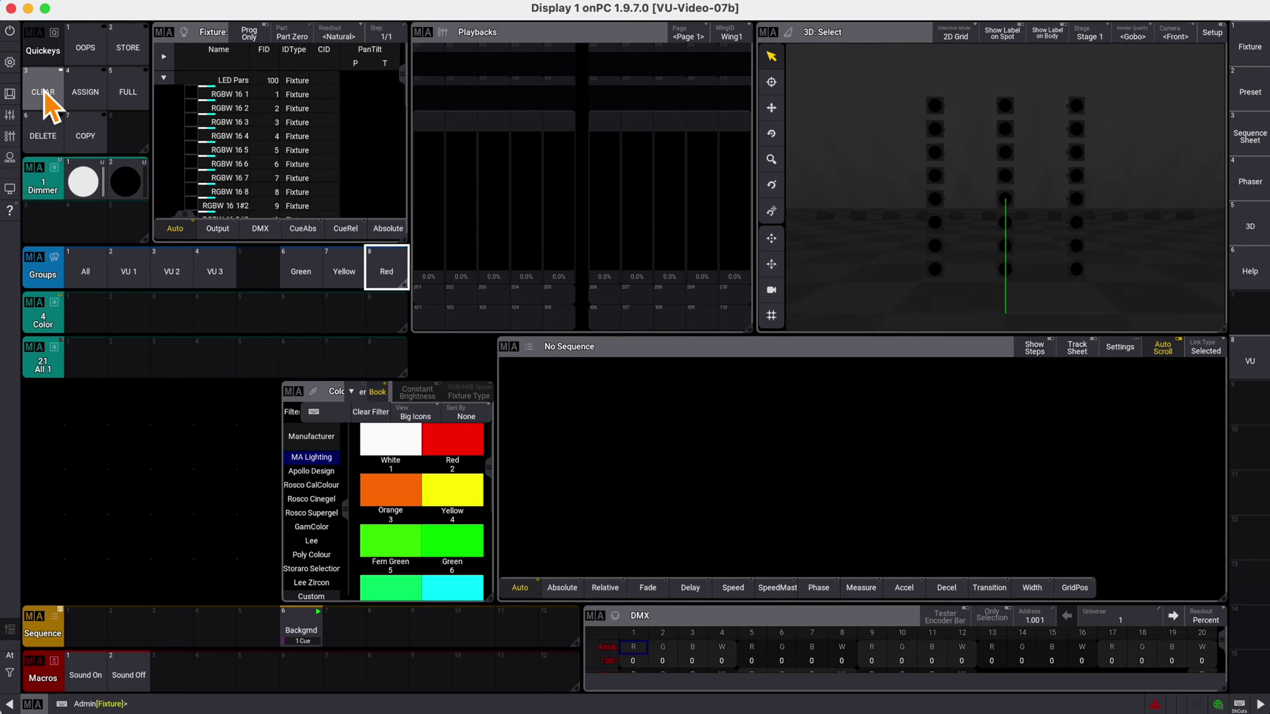
Step: Make the Green group green and store it into Color preset 4, then clear
{"action": "left_click", "coordinate": [302, 275]}
{"action": "left_click", "coordinate": [450, 538]}
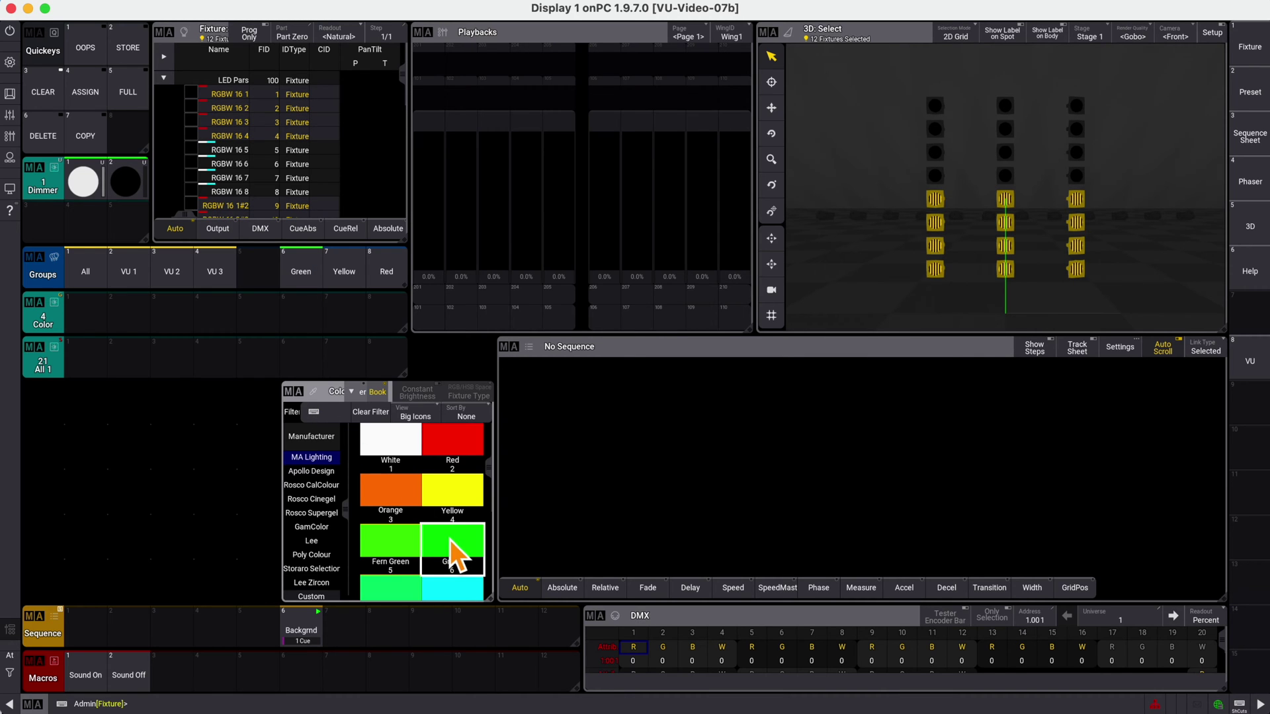
{"action": "left_click", "coordinate": [213, 313]}
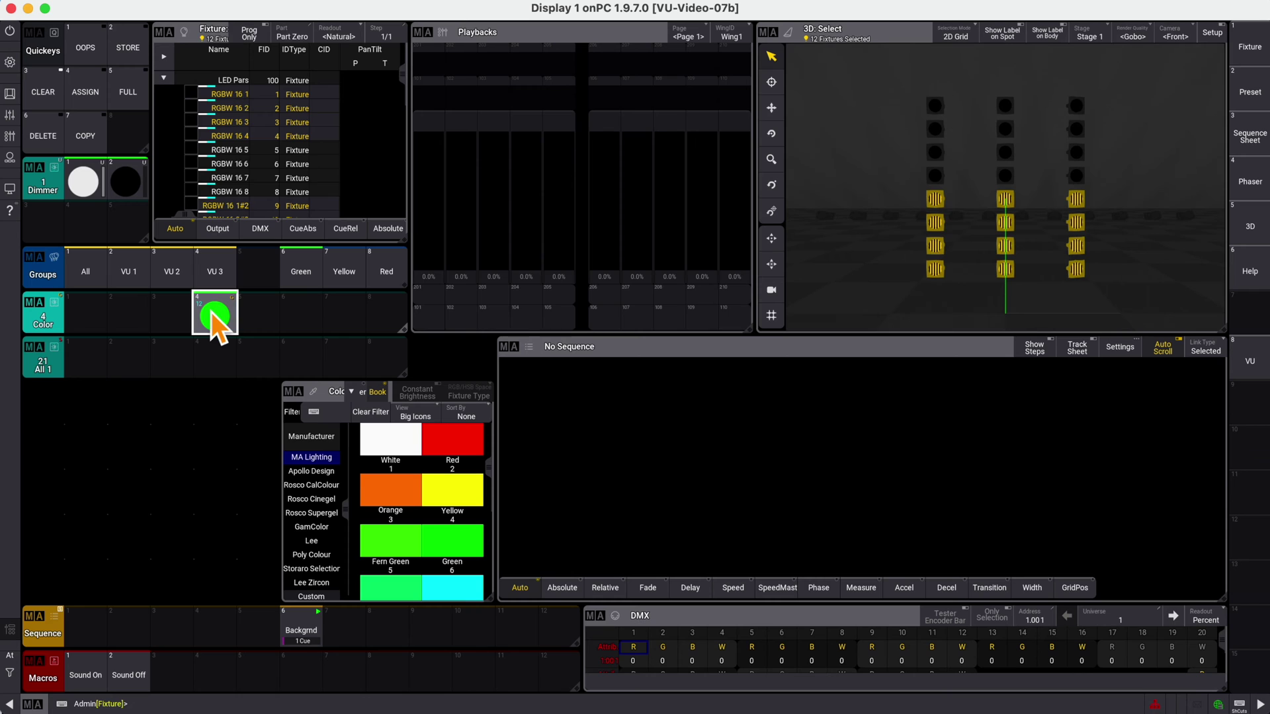
{"action": "left_click", "coordinate": [43, 94]}
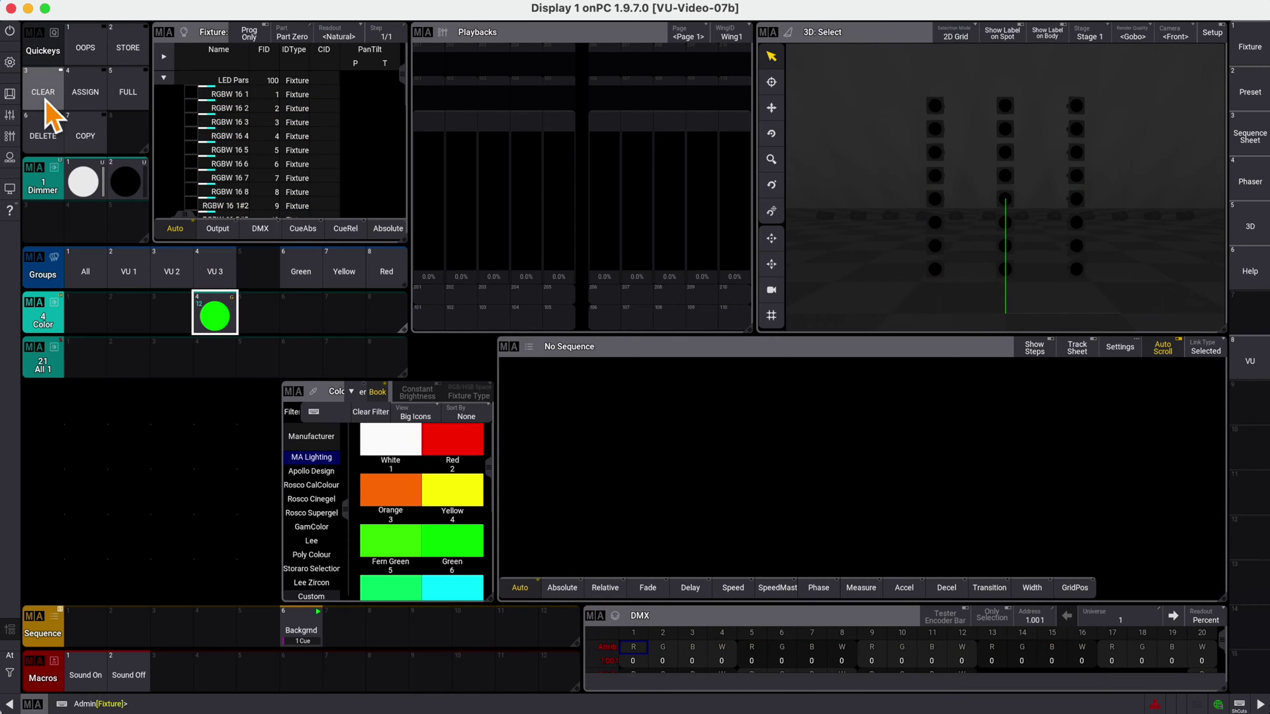
Step: Make the Yellow group yellow and merge it into Color preset 4, then clear
{"action": "left_click", "coordinate": [348, 279]}
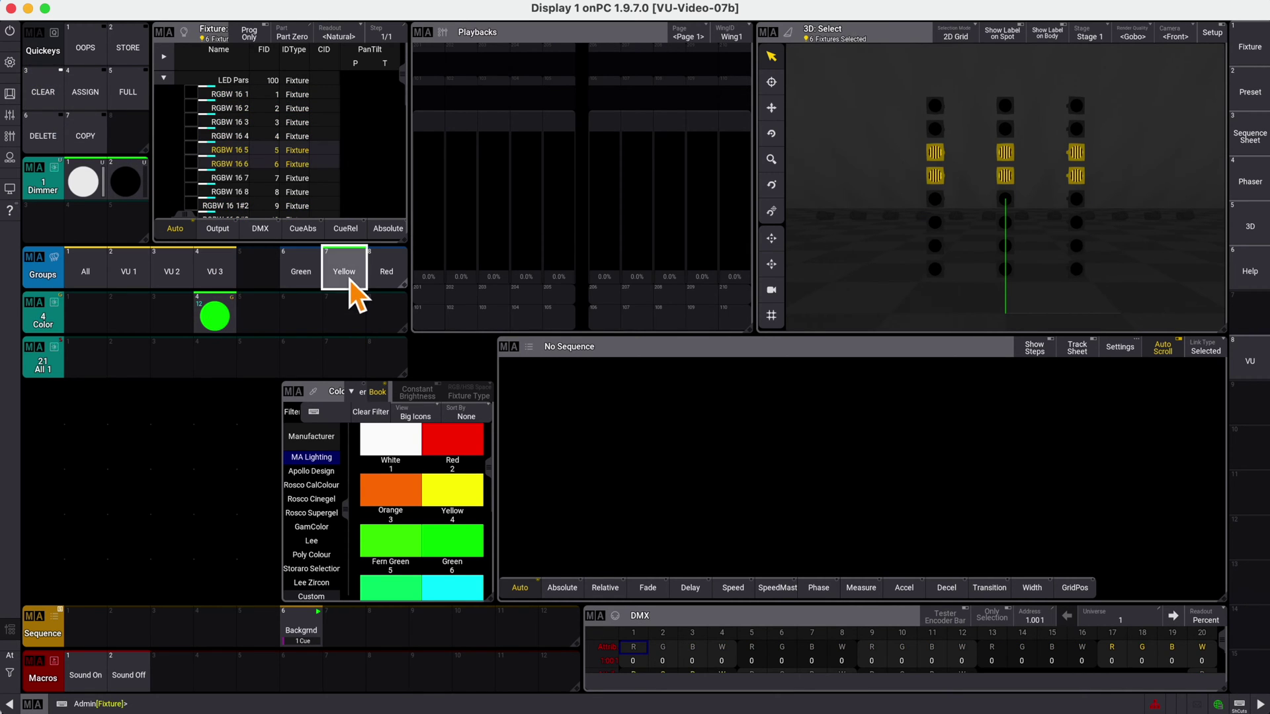
{"action": "left_click", "coordinate": [454, 493]}
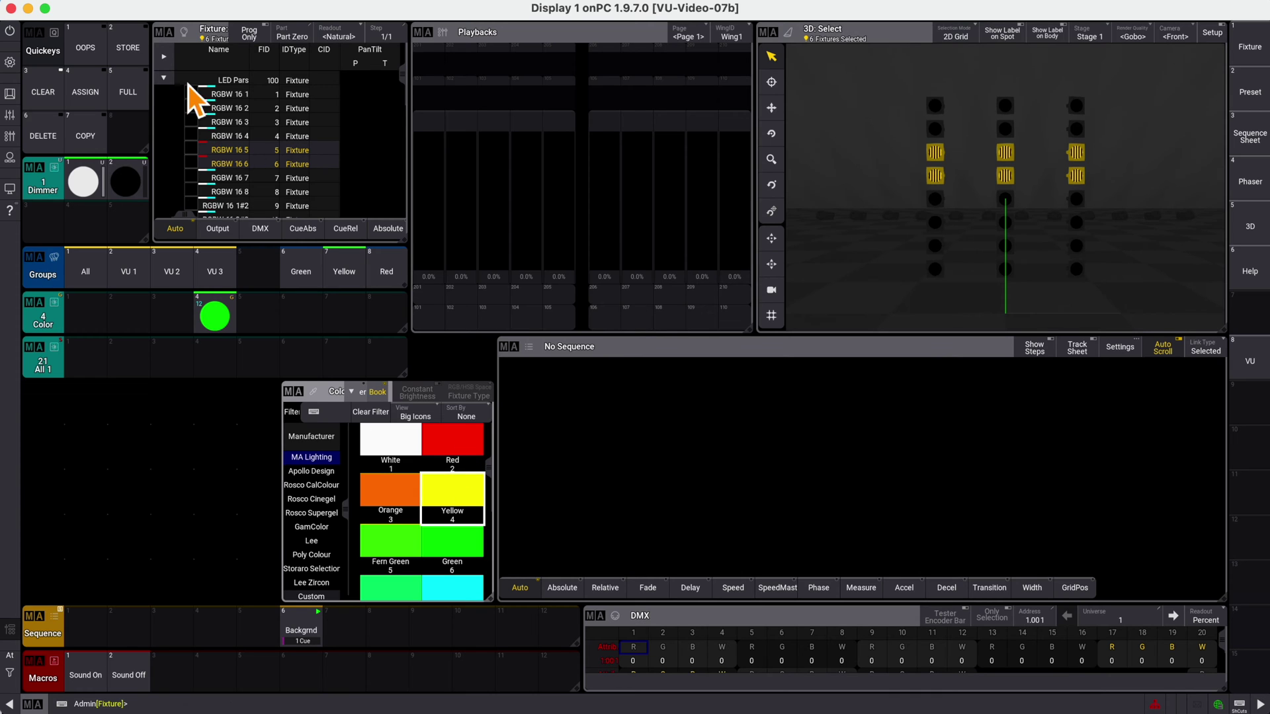
{"action": "left_click", "coordinate": [134, 62]}
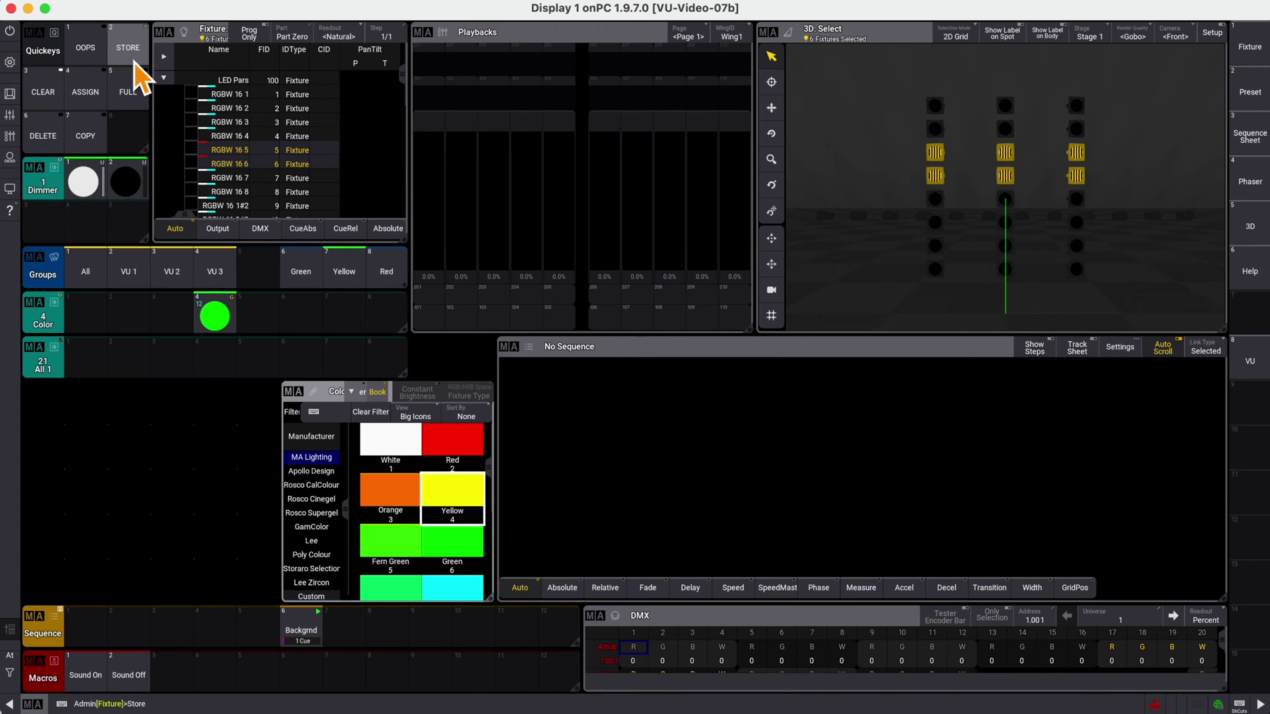
{"action": "left_click", "coordinate": [221, 308]}
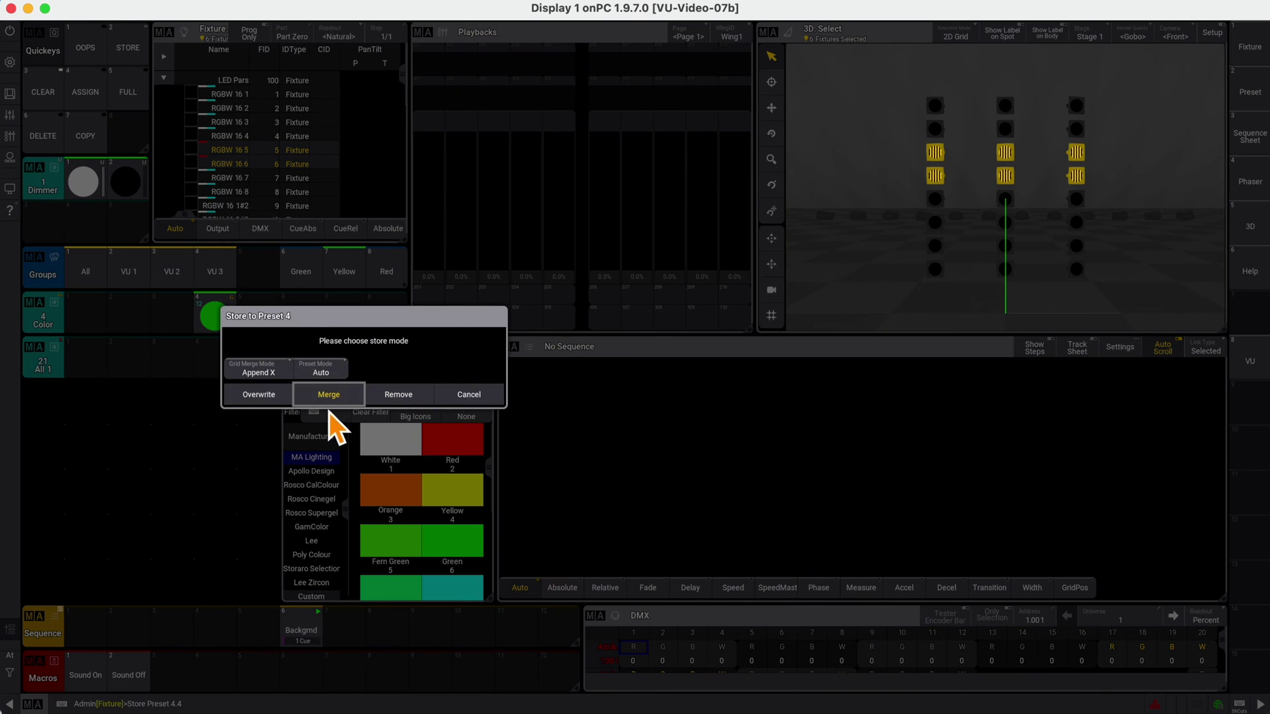
{"action": "left_click", "coordinate": [326, 397]}
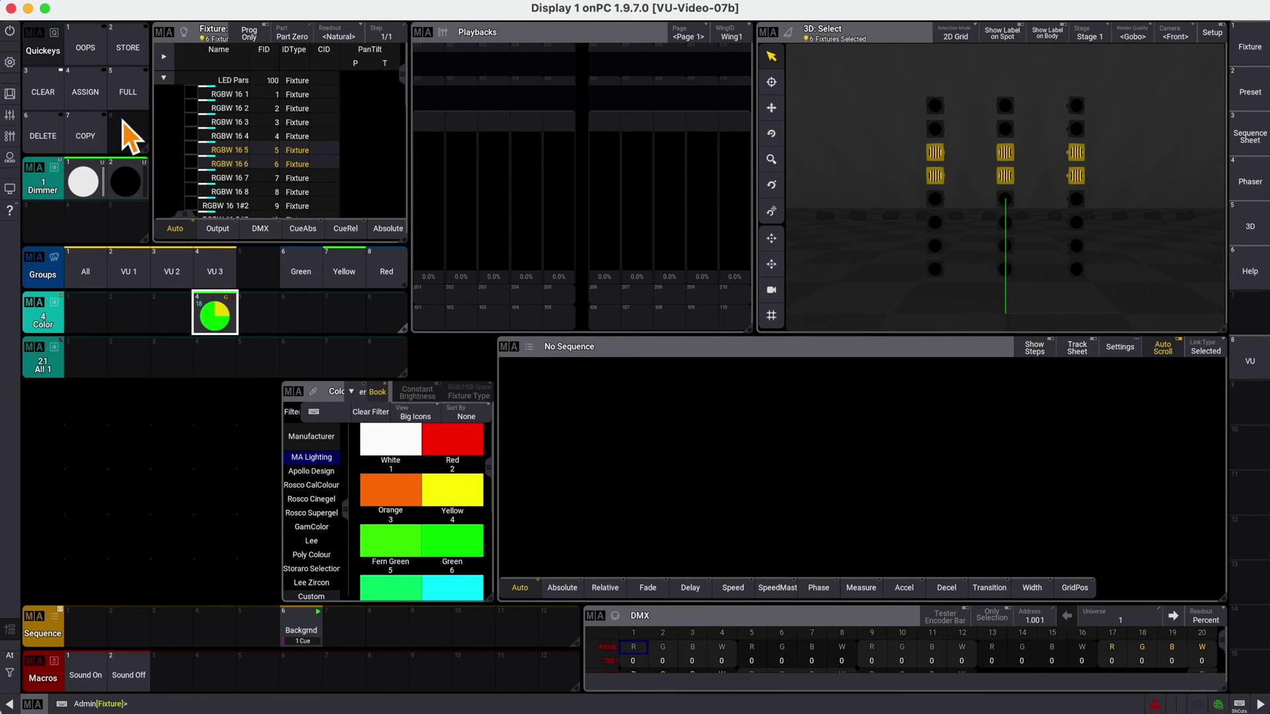
{"action": "left_click", "coordinate": [45, 92]}
Step: Make the Red group red and merge it into Color preset 4
{"action": "left_click", "coordinate": [398, 280]}
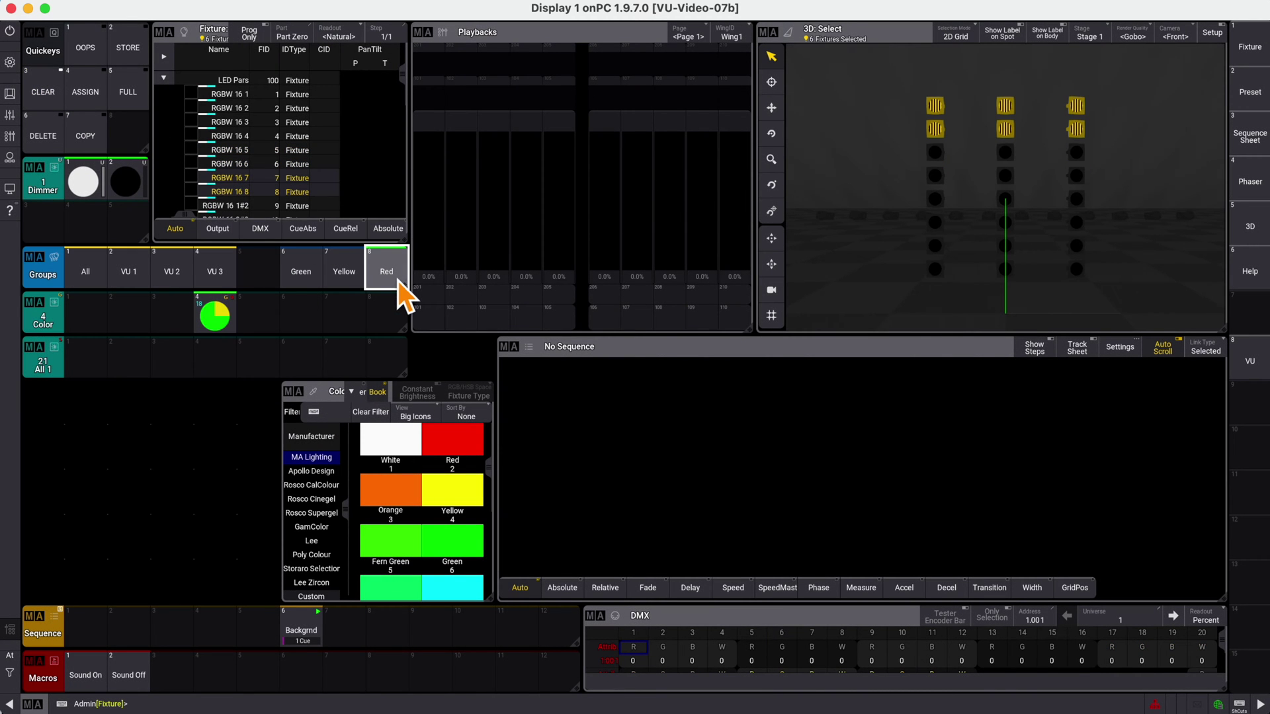
{"action": "left_click", "coordinate": [458, 438]}
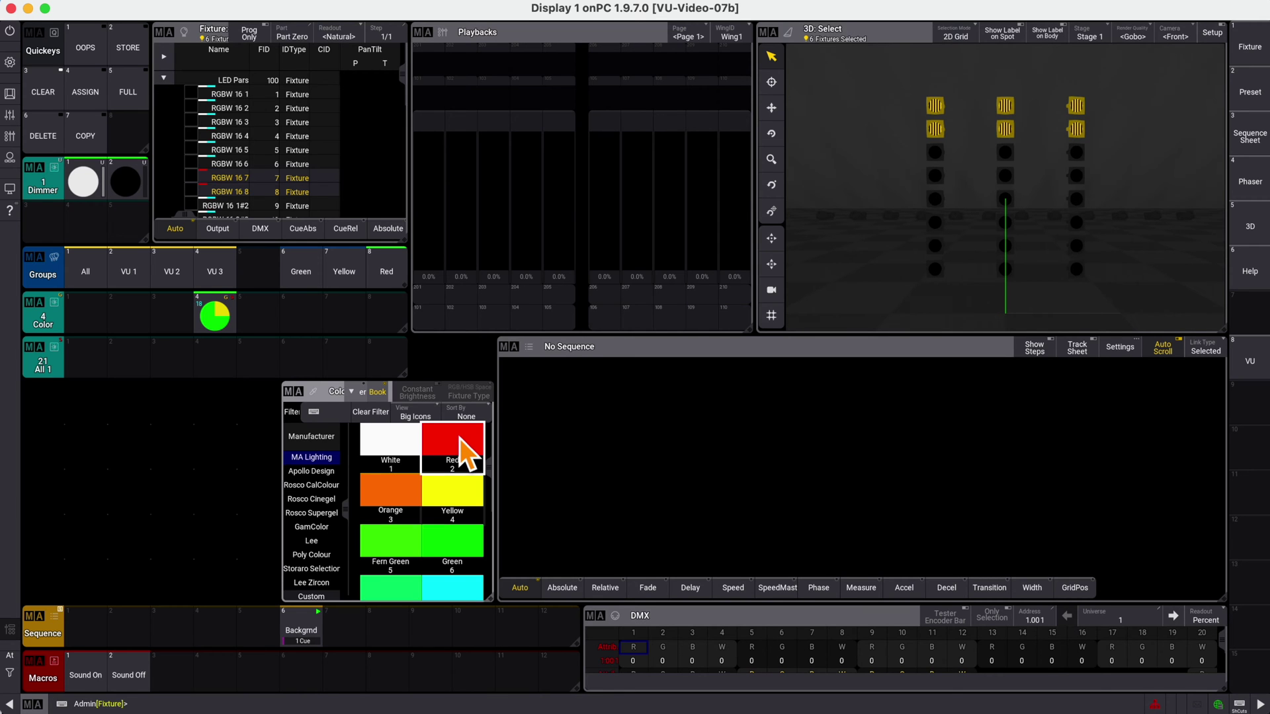
{"action": "left_click", "coordinate": [134, 49]}
{"action": "left_click", "coordinate": [218, 313]}
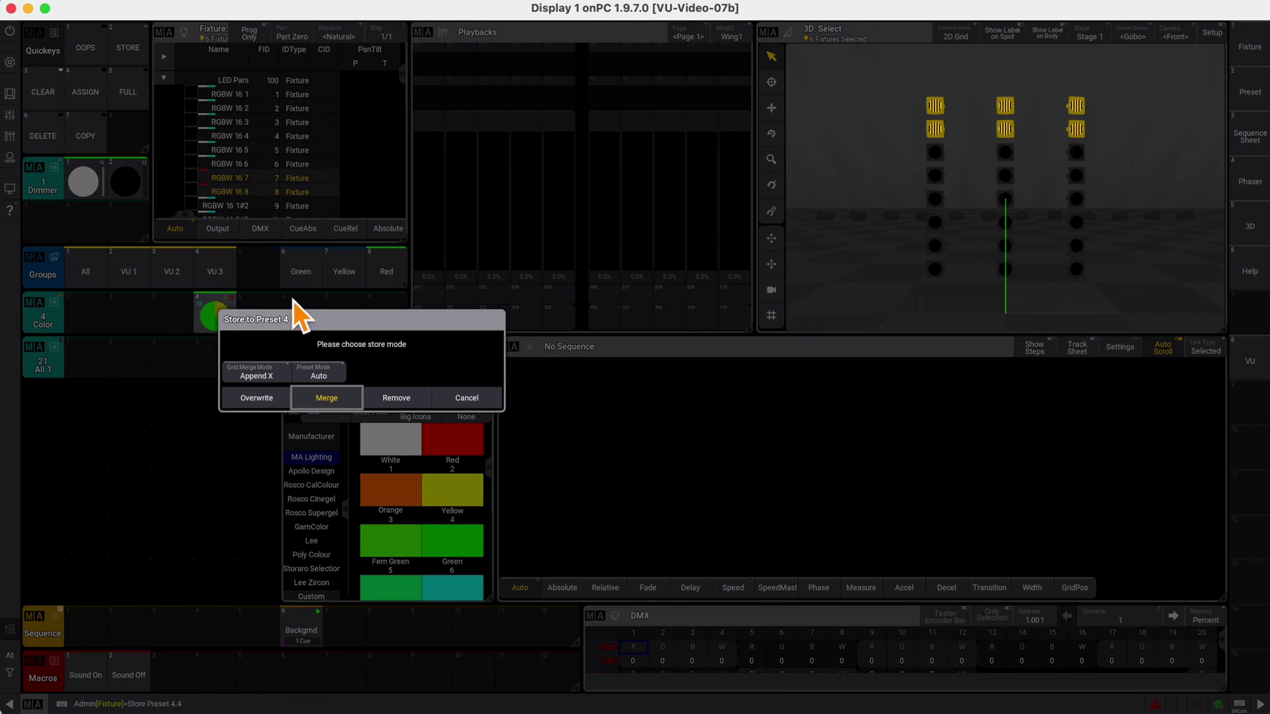
{"action": "left_click", "coordinate": [327, 398]}
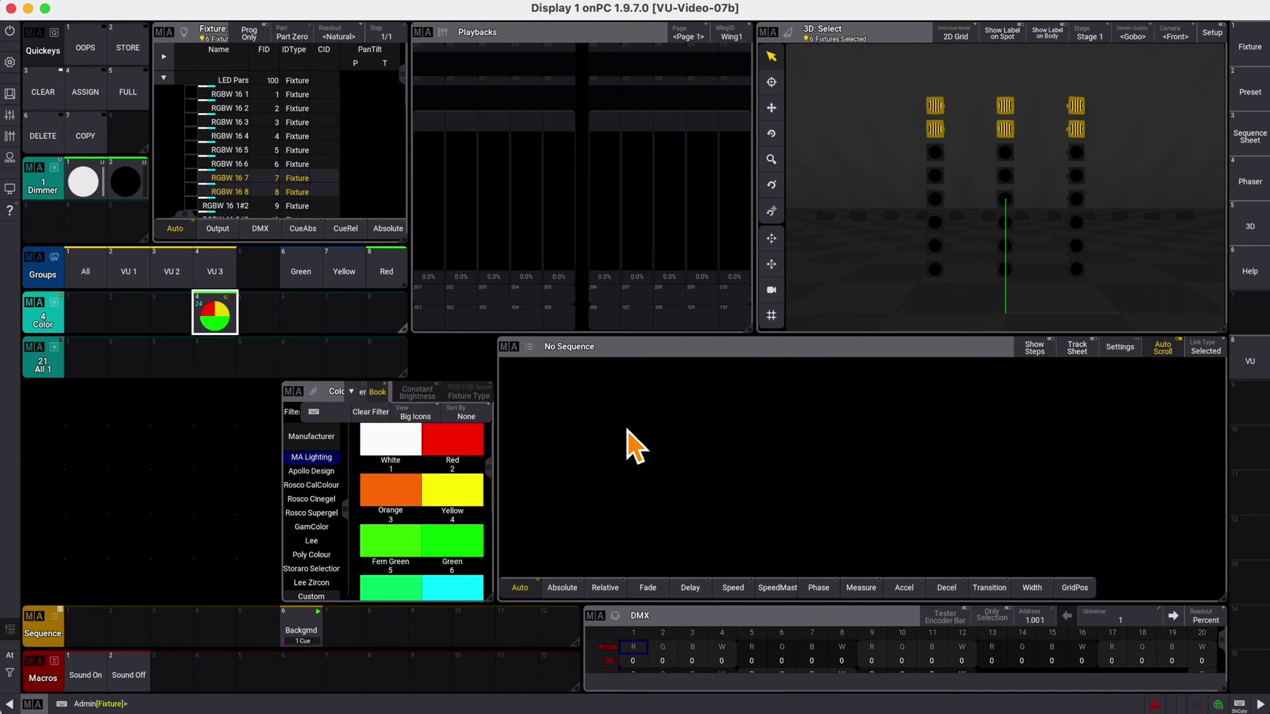
Step: Enable Show Recipes in the sequence sheet's Mask settings
{"action": "left_click", "coordinate": [517, 348]}
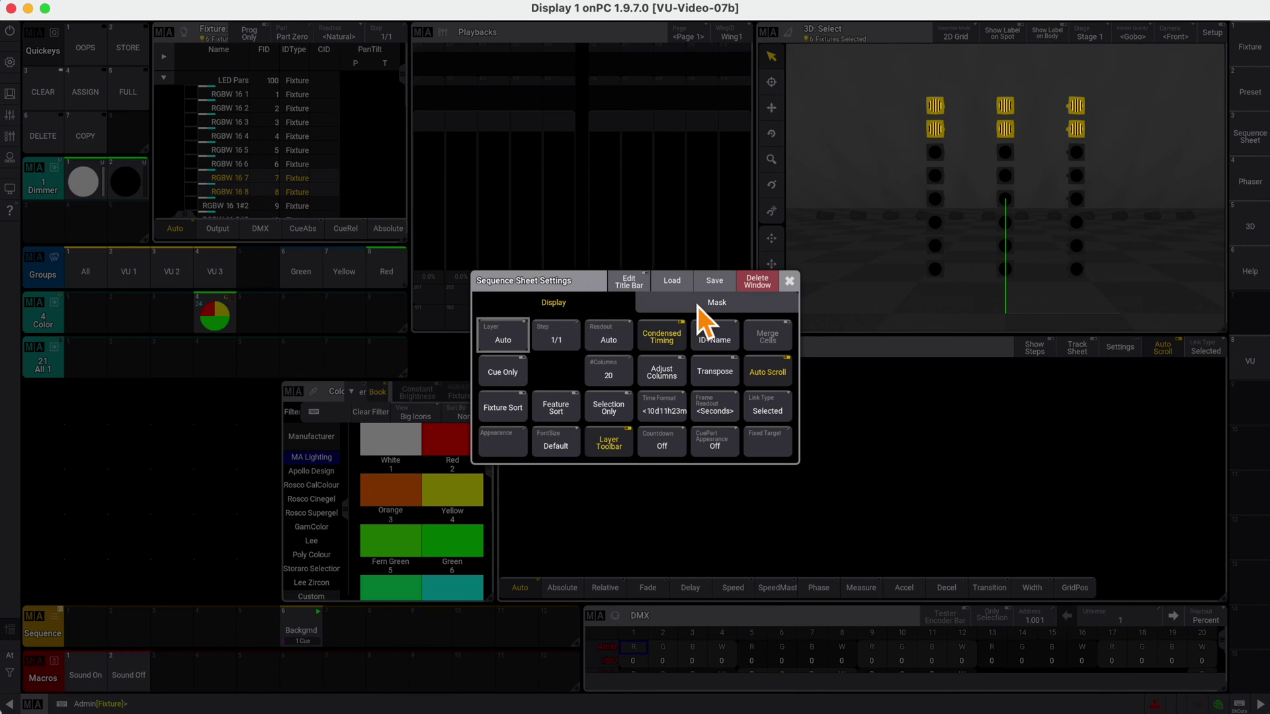
{"action": "left_click", "coordinate": [699, 308]}
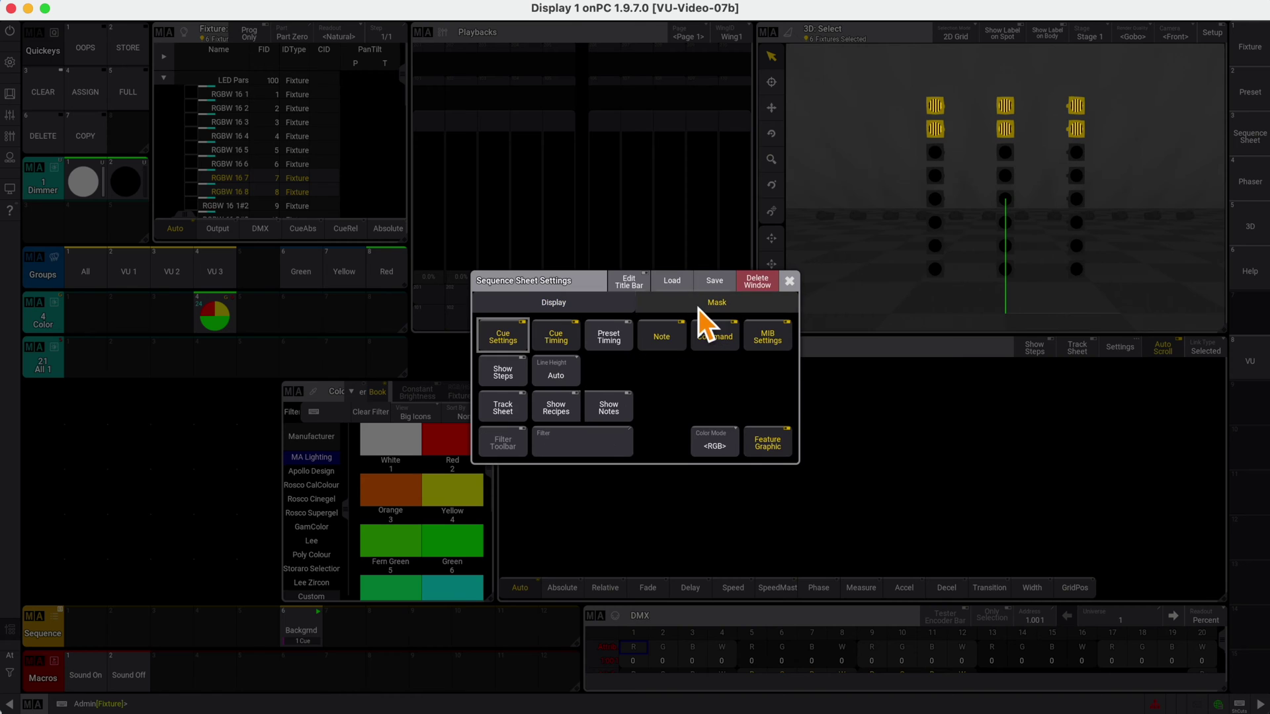
{"action": "left_click", "coordinate": [566, 414]}
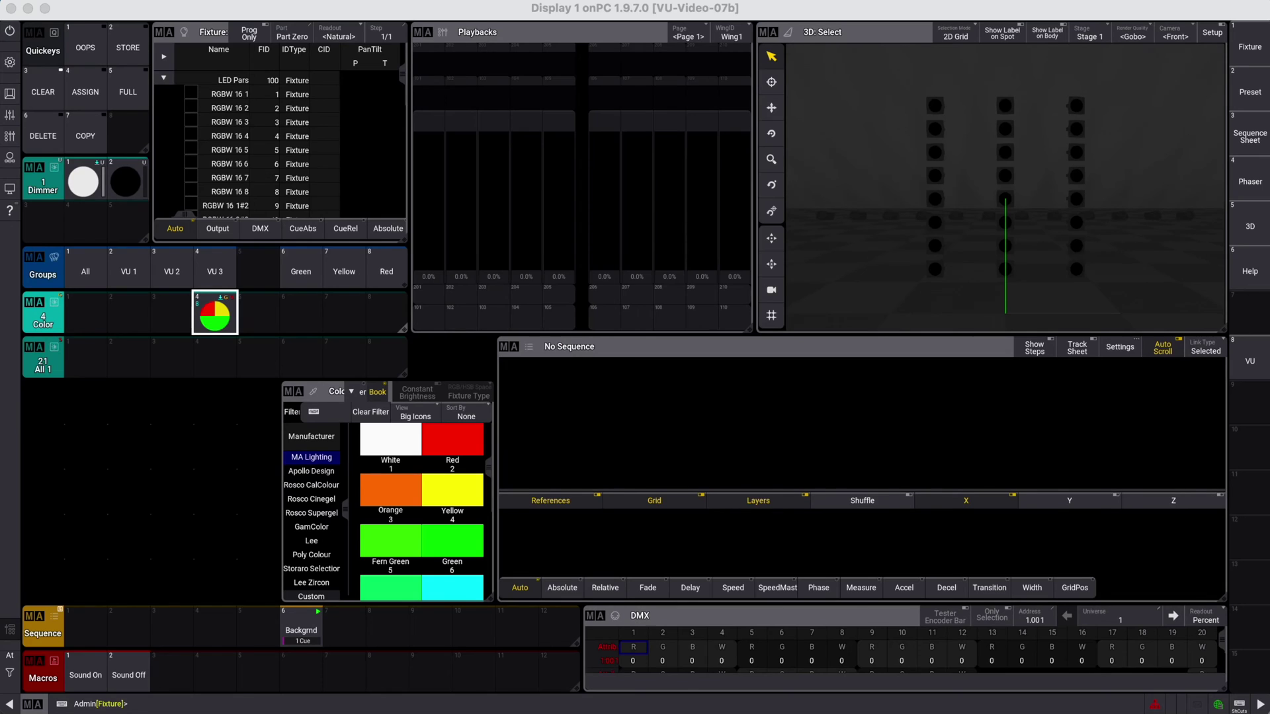
Step: Create Sequence 1 in pool slot 1 and show its cues in the sequence sheet
{"action": "left_click", "coordinate": [76, 631]}
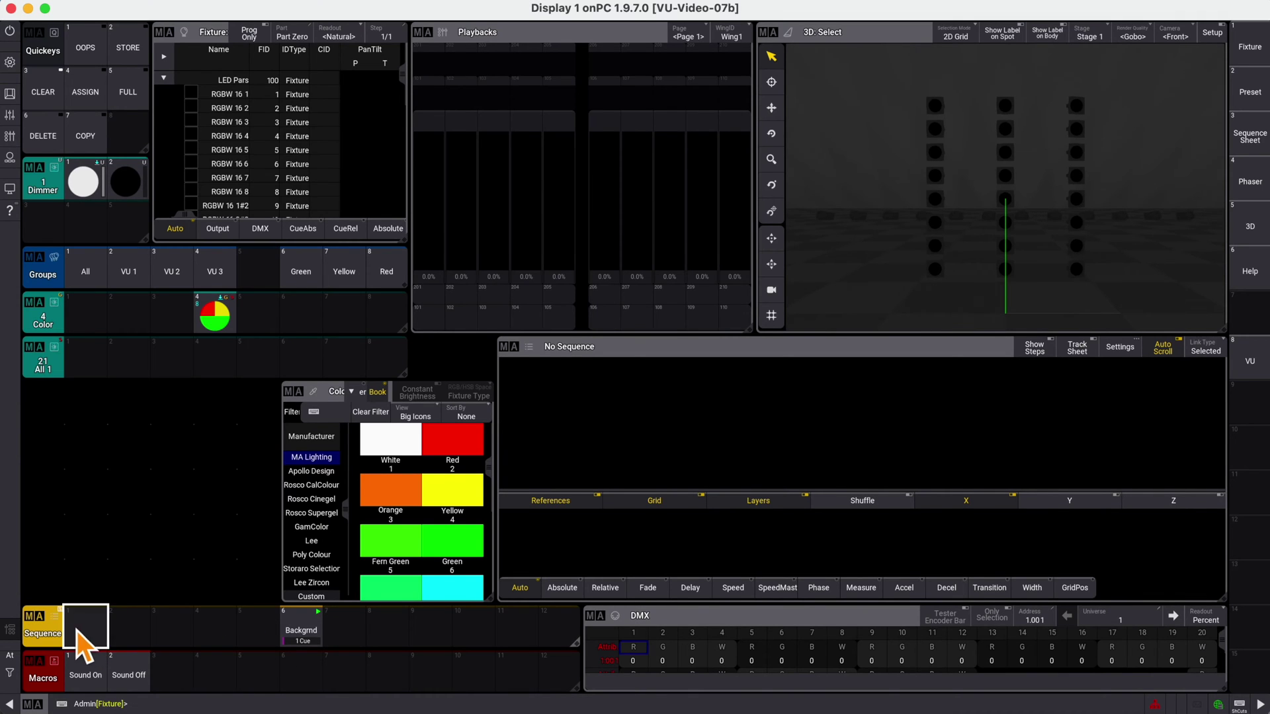
{"action": "left_click_drag", "start_coordinate": [76, 630], "coordinate": [50, 625]}
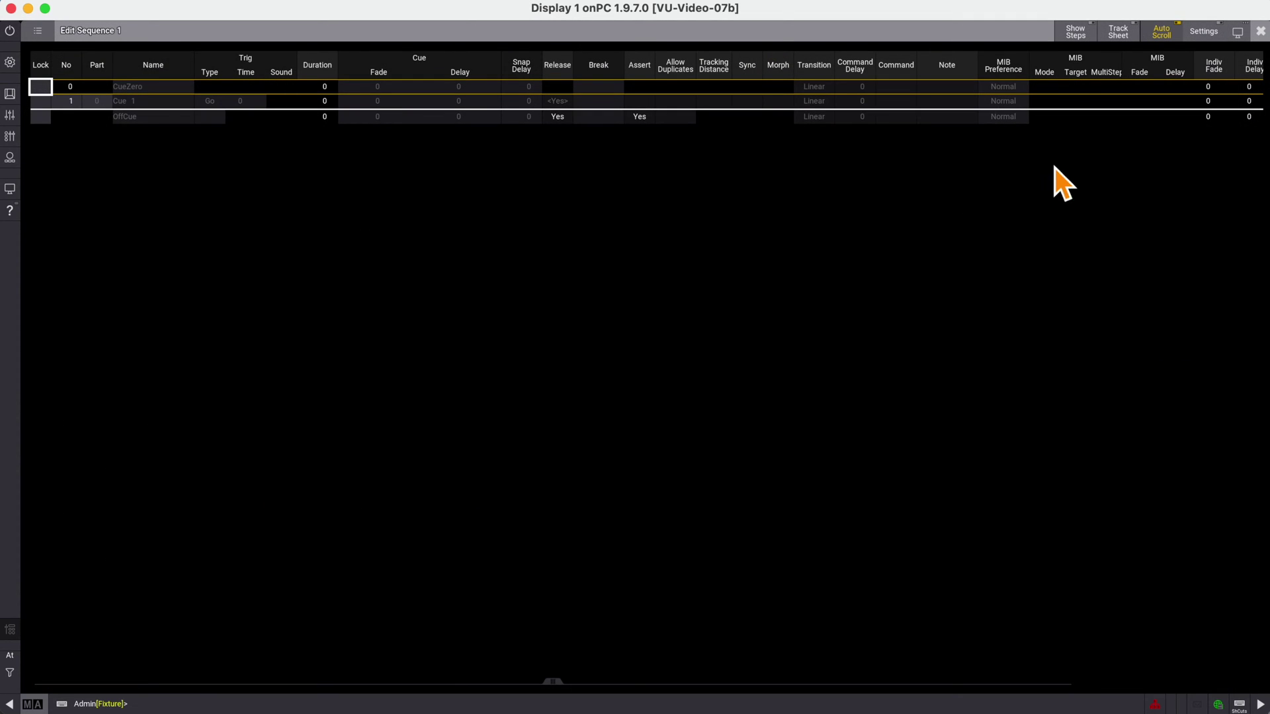
{"action": "left_click", "coordinate": [1260, 30]}
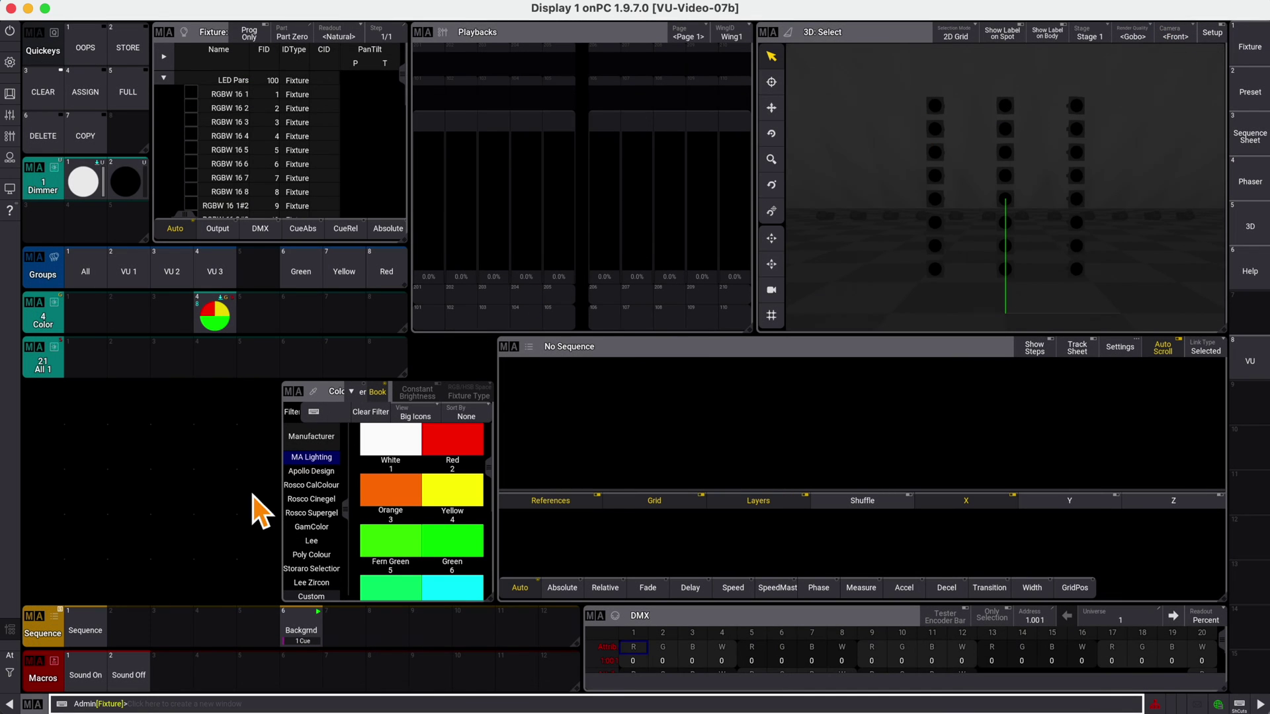
{"action": "left_click", "coordinate": [92, 621]}
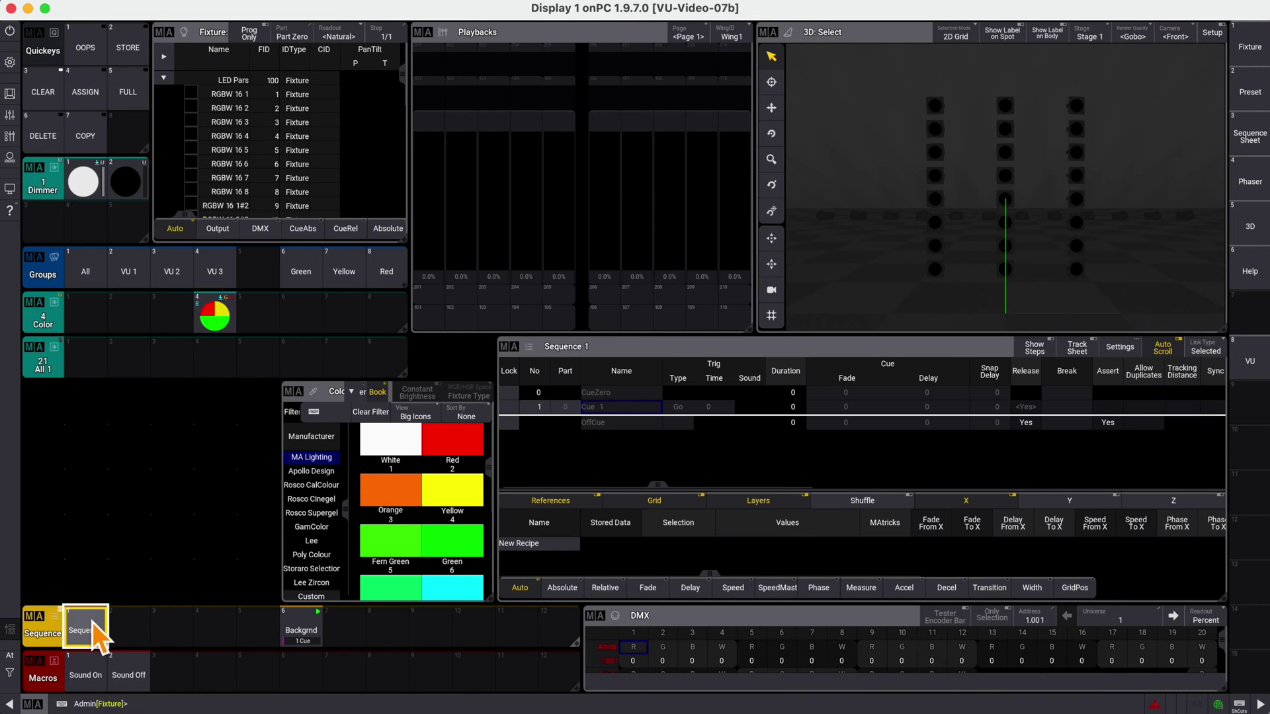
Step: Set Recipe 1 to group VU 1 with Dimmer Preset 1 and Delay To X of 1
{"action": "left_click", "coordinate": [674, 552]}
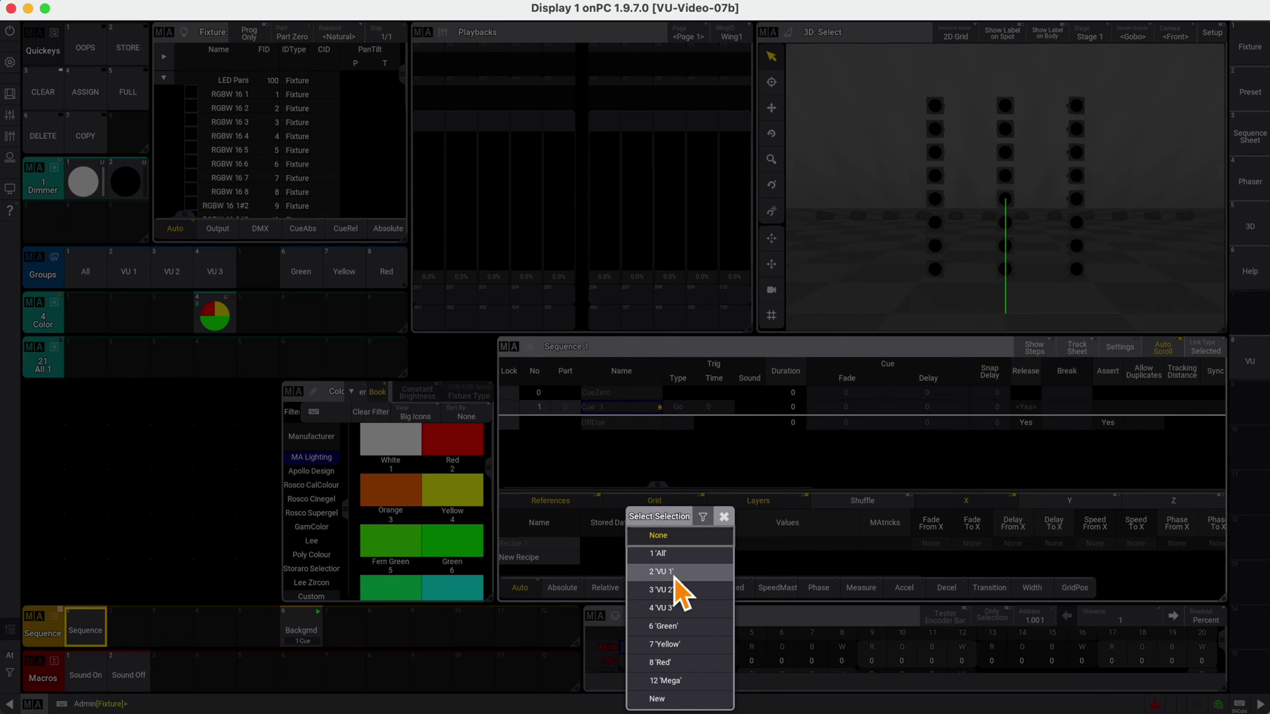
{"action": "left_click", "coordinate": [675, 574]}
{"action": "left_click", "coordinate": [767, 546]}
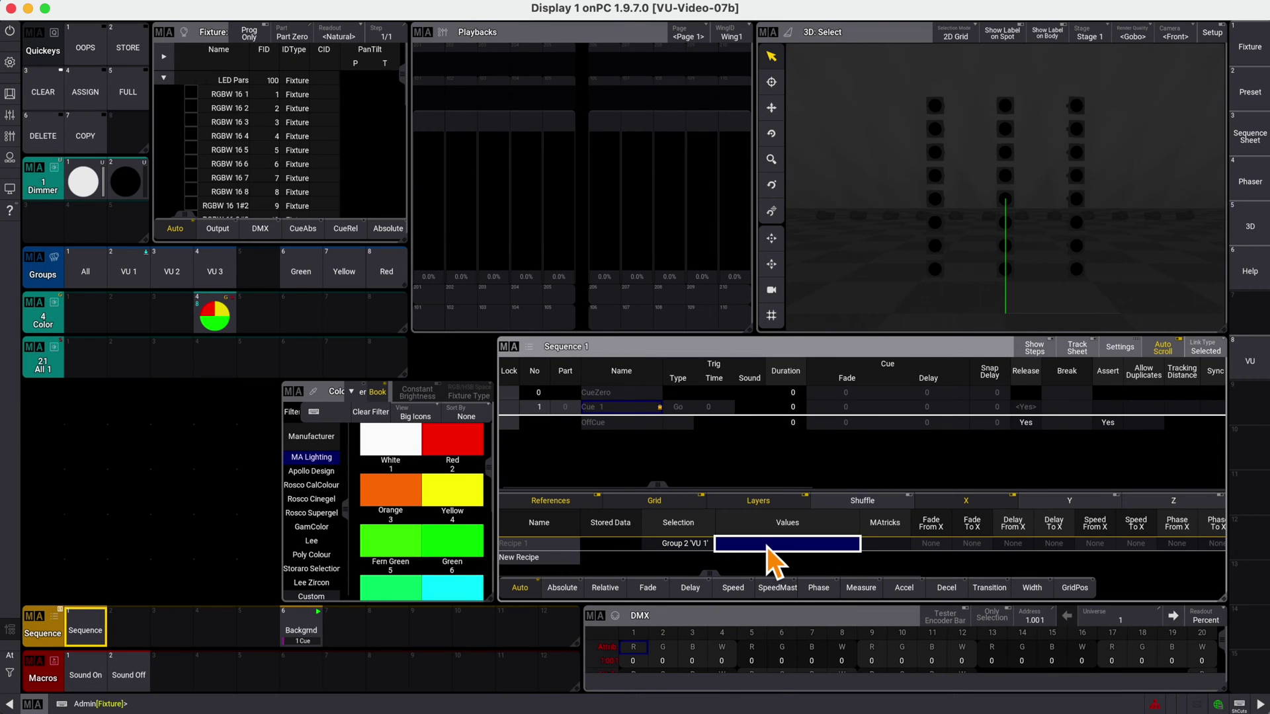
{"action": "left_click", "coordinate": [767, 546]}
{"action": "left_click", "coordinate": [767, 546]}
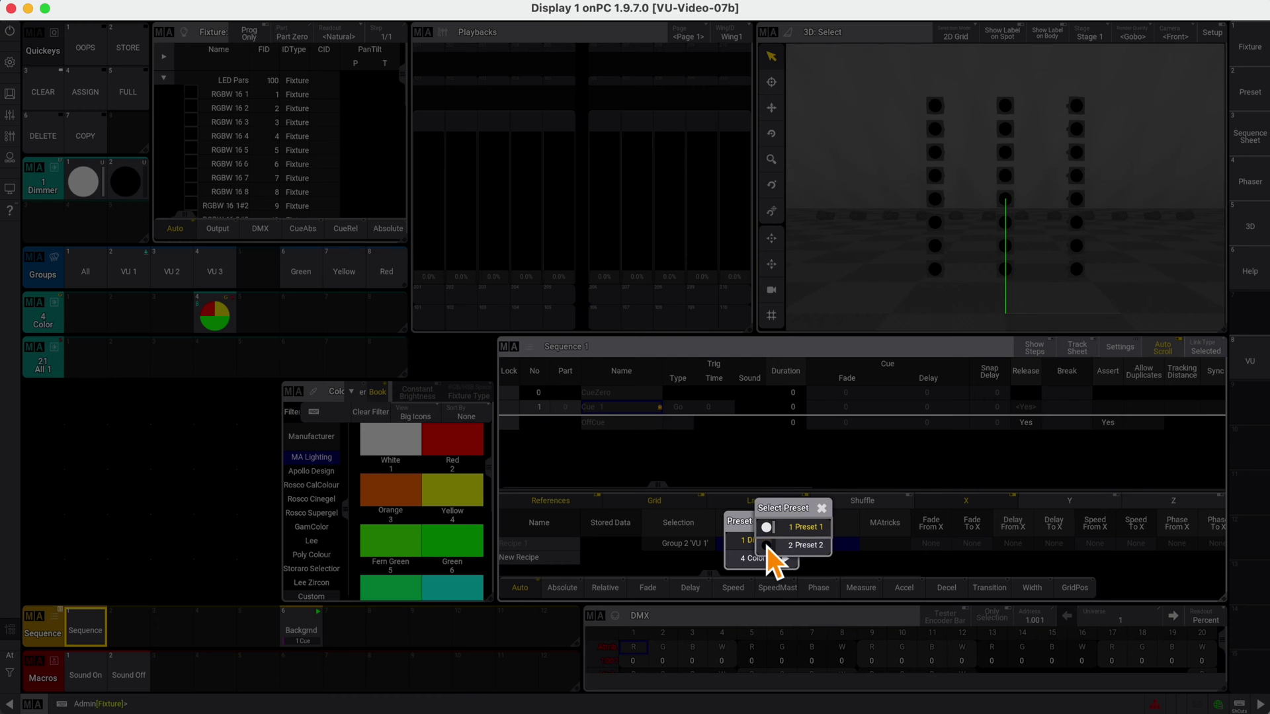
{"action": "left_click", "coordinate": [797, 531]}
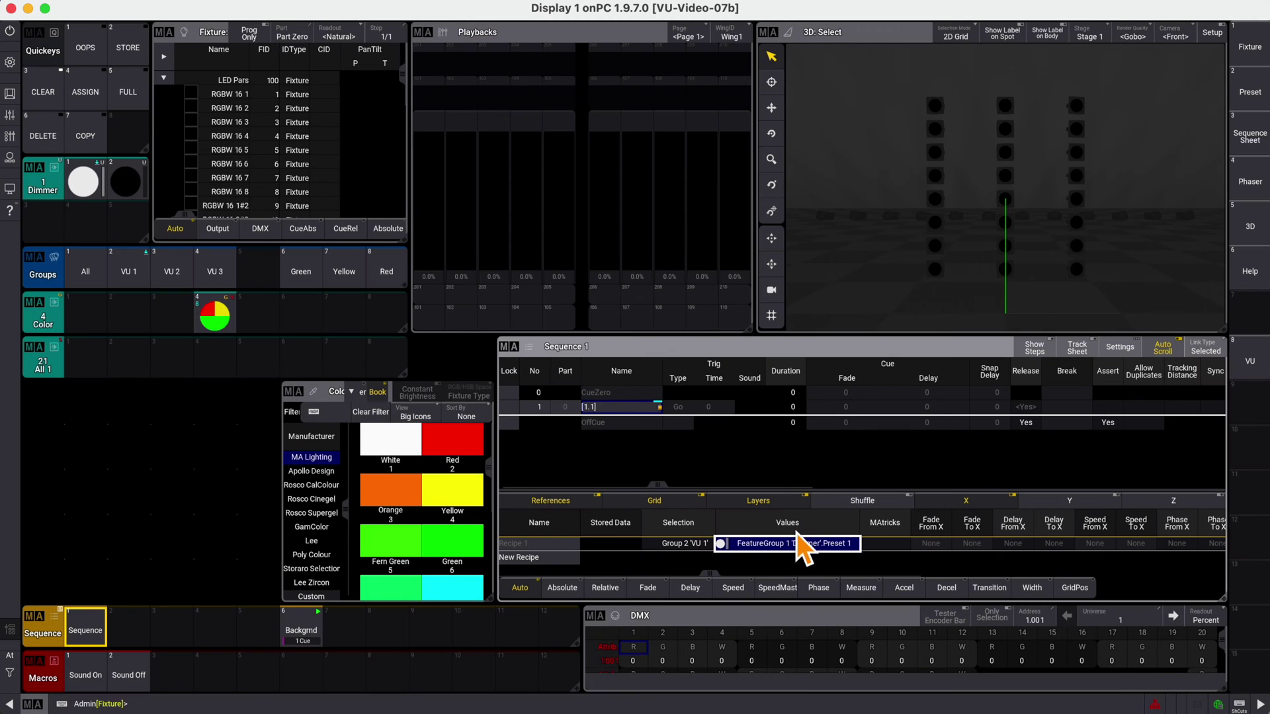
{"action": "left_click", "coordinate": [1055, 544]}
{"action": "left_click", "coordinate": [1054, 544]}
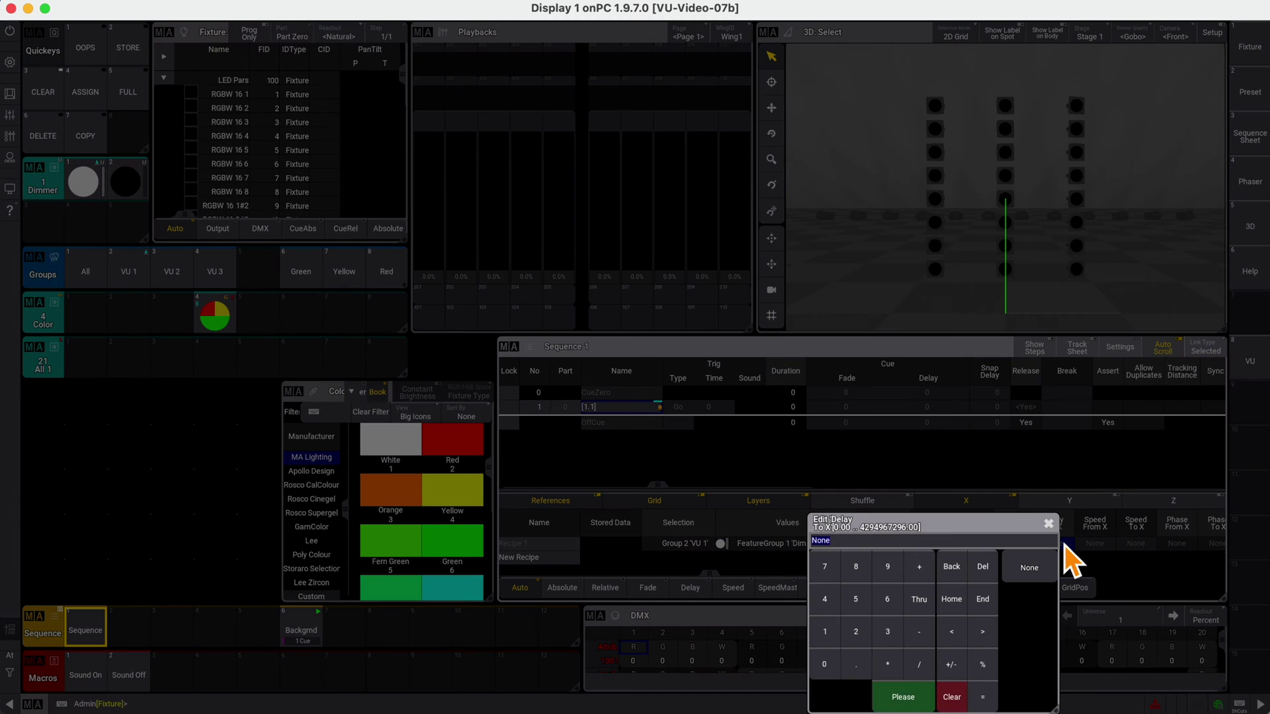
{"action": "left_click", "coordinate": [826, 638]}
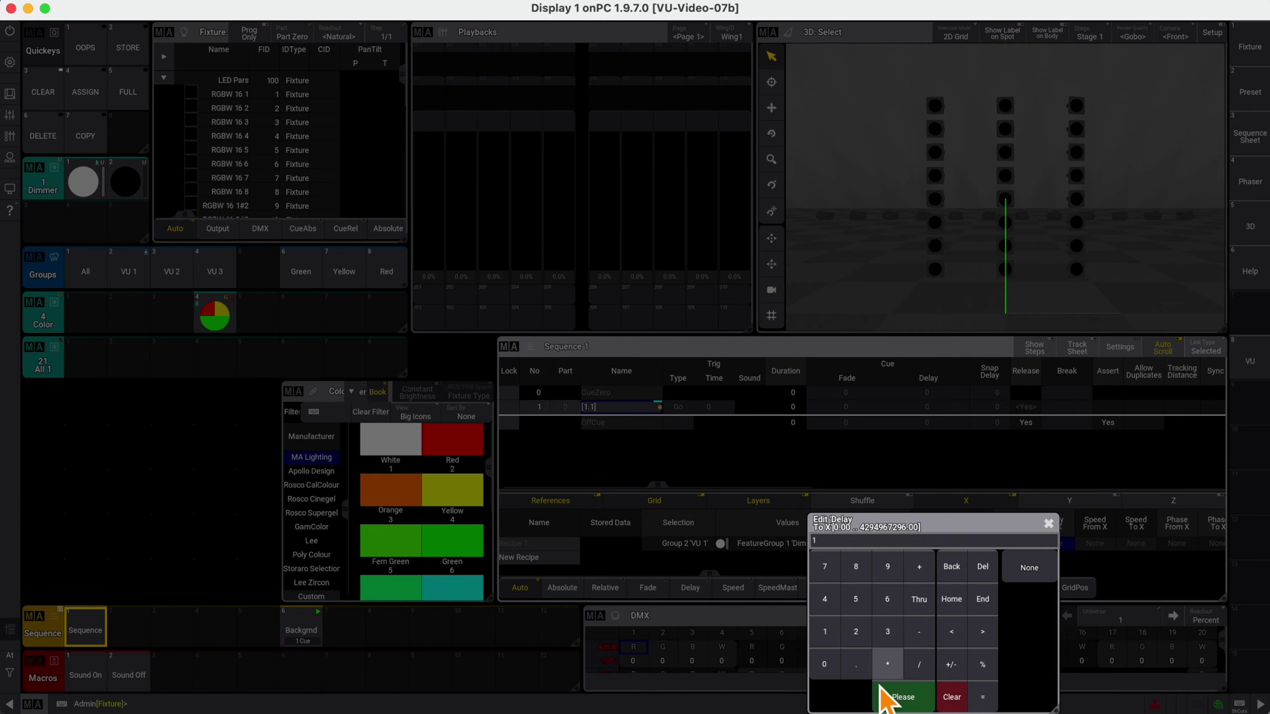
{"action": "left_click", "coordinate": [904, 699]}
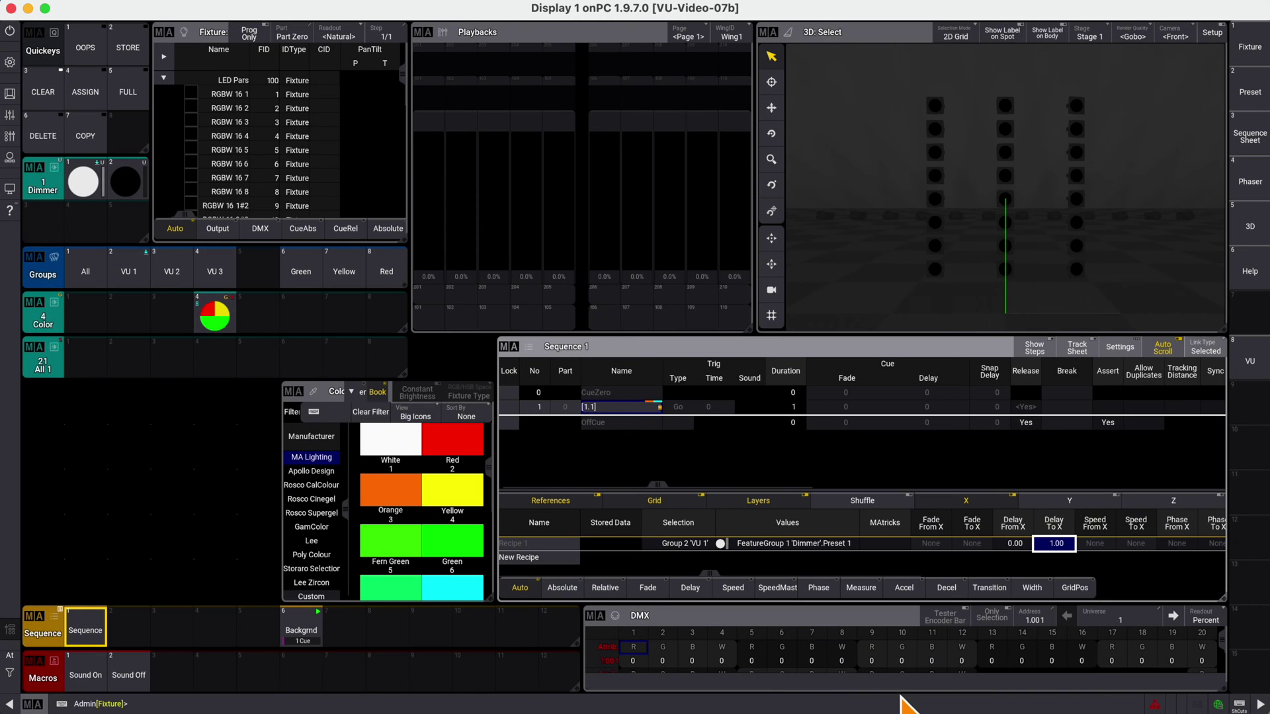
Step: Add Recipe 2 for group VU 1 using Color Preset 4
{"action": "left_click", "coordinate": [699, 563]}
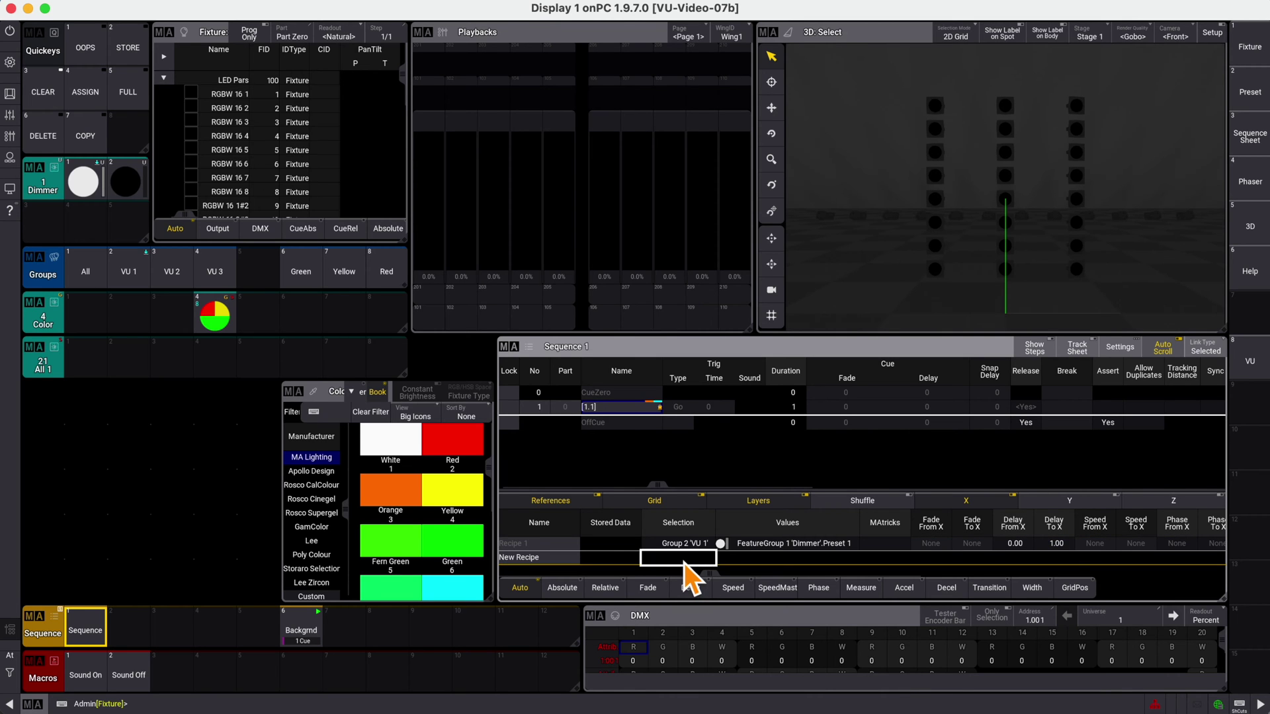
{"action": "left_click", "coordinate": [684, 563]}
{"action": "left_click", "coordinate": [683, 580]}
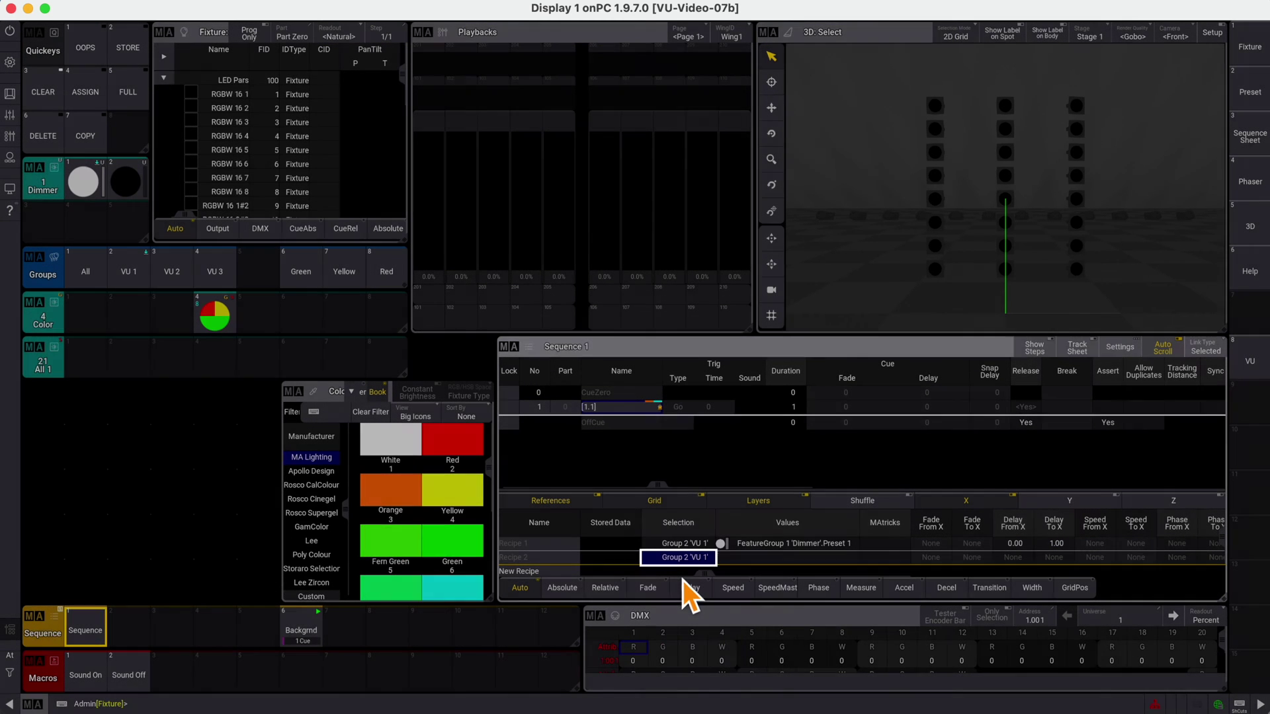
{"action": "left_click", "coordinate": [772, 560]}
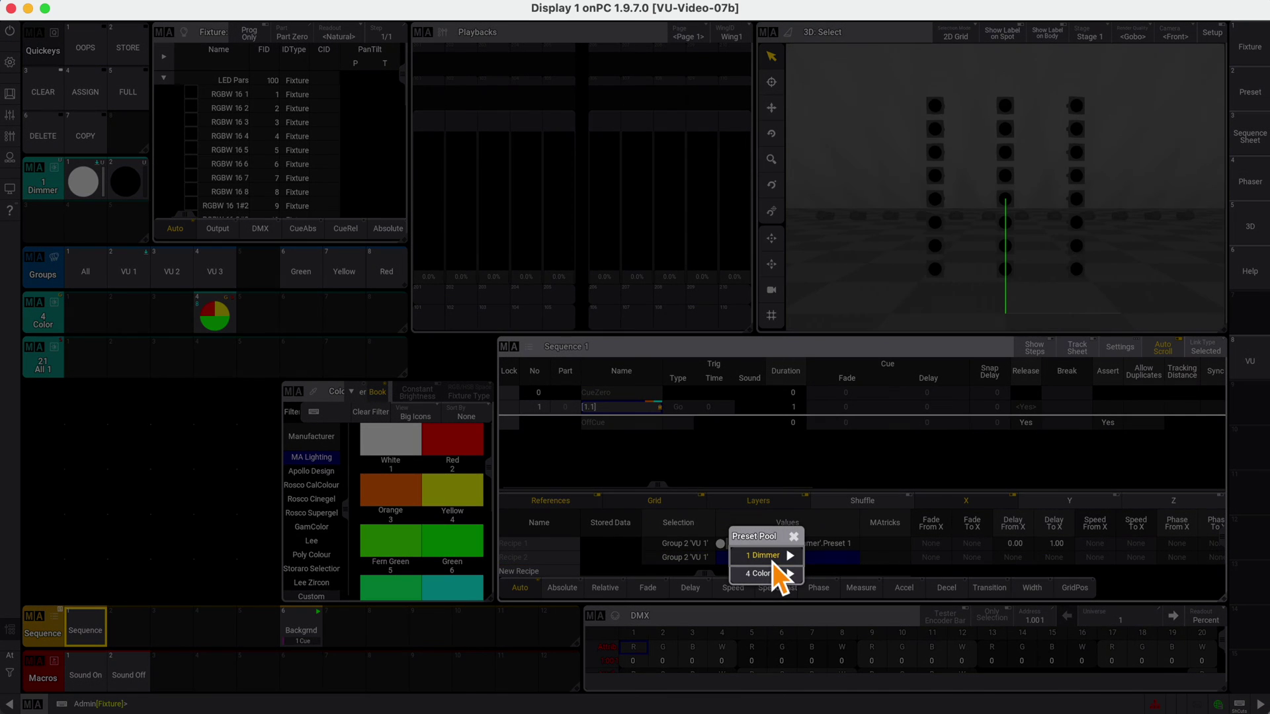
{"action": "left_click", "coordinate": [771, 579]}
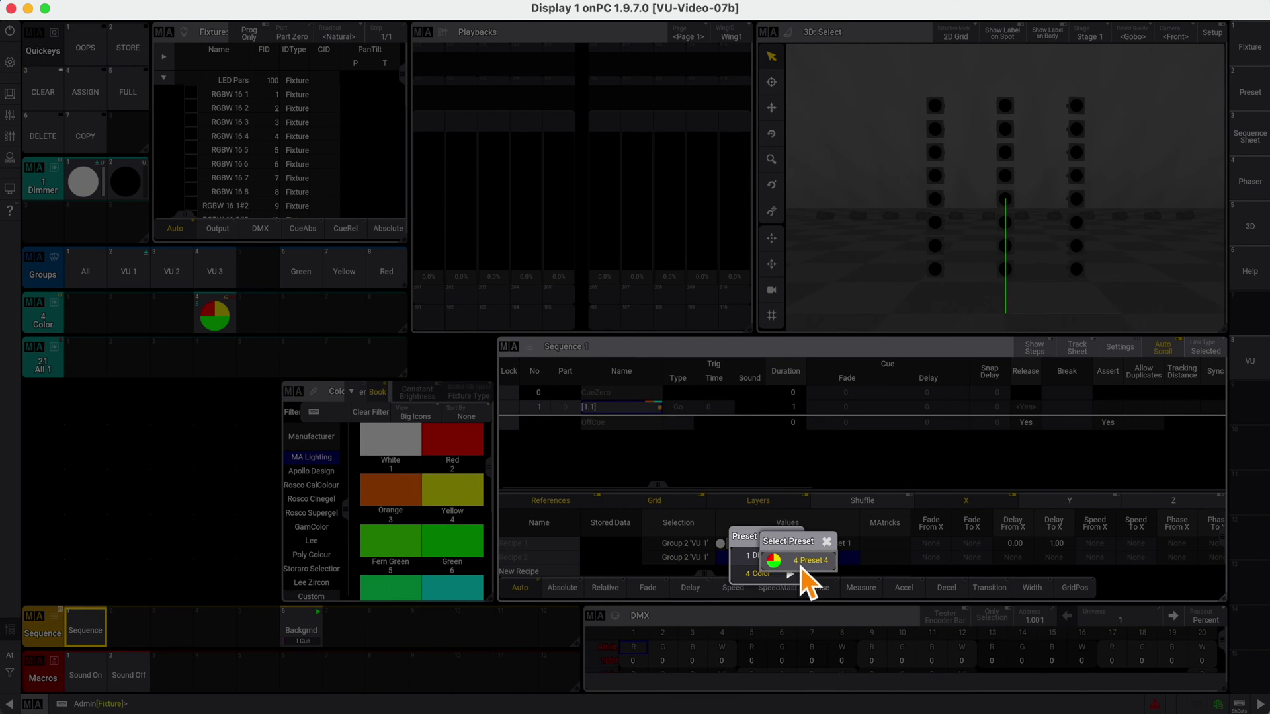
{"action": "left_click", "coordinate": [801, 567]}
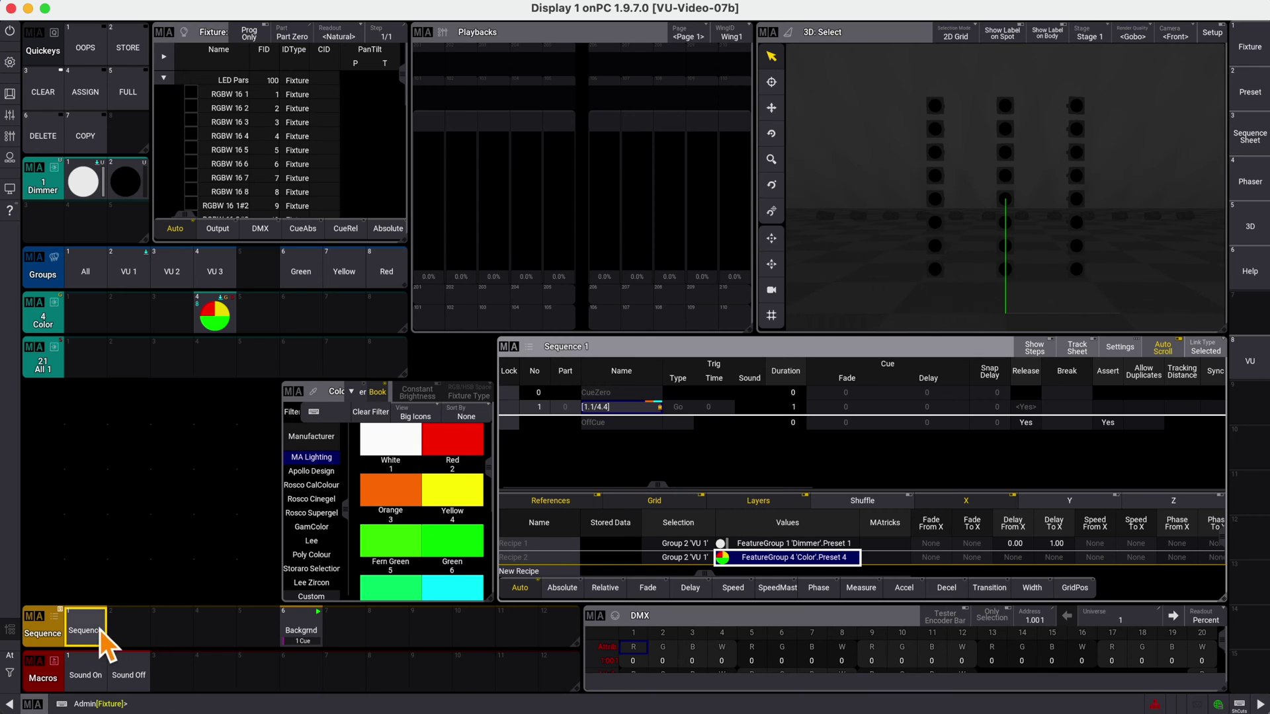
Step: Assign Sequence 1 to executor 201, fire its first cue and test the master fader
{"action": "left_click_drag", "start_coordinate": [97, 627], "coordinate": [52, 670]}
{"action": "left_click", "coordinate": [426, 299]}
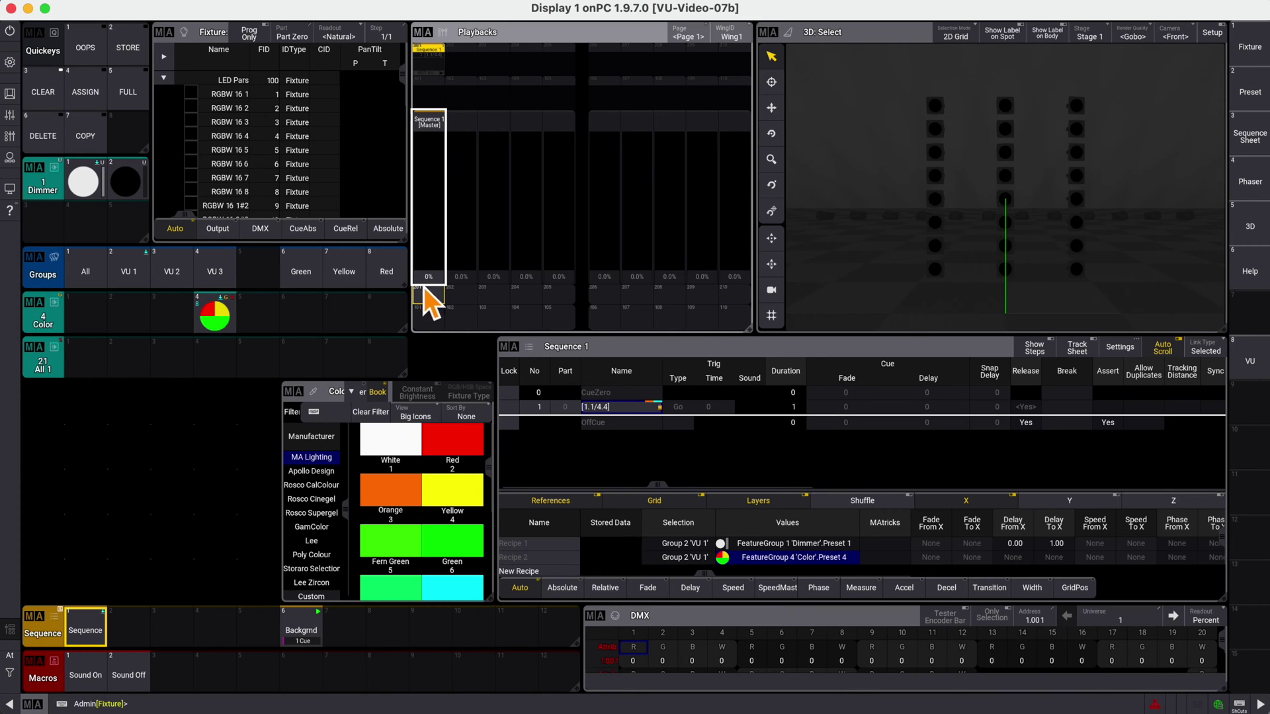
{"action": "left_click", "coordinate": [424, 291]}
{"action": "left_click_drag", "start_coordinate": [440, 98], "coordinate": [451, 56]}
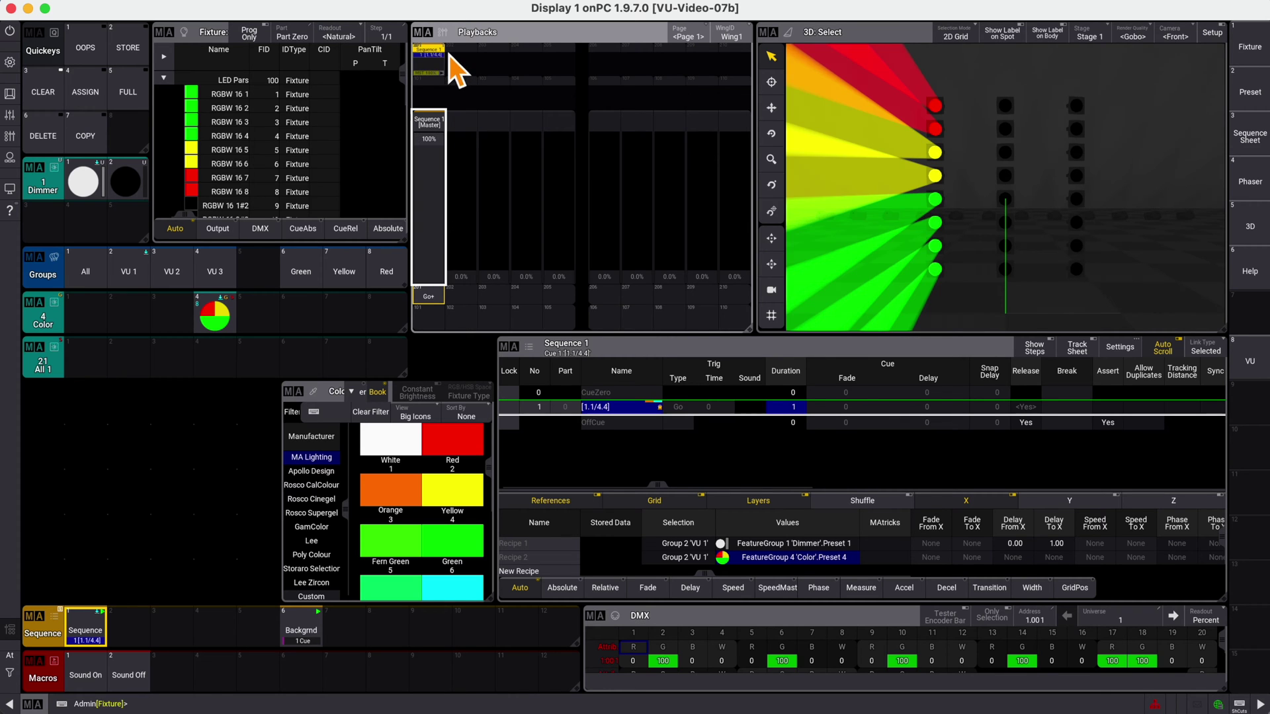
Step: Change executor 201's fader function from Master to Temp and raise it
{"action": "left_click", "coordinate": [436, 56]}
{"action": "left_click", "coordinate": [267, 450]}
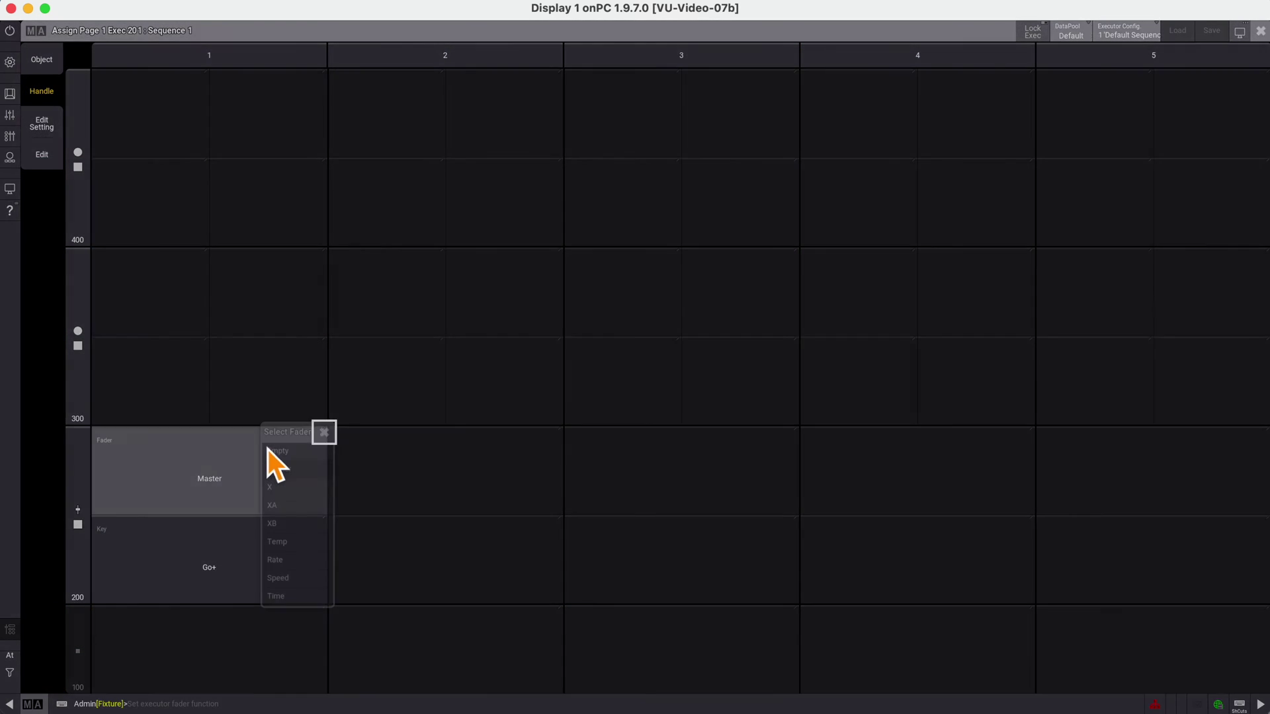
{"action": "left_click", "coordinate": [303, 548]}
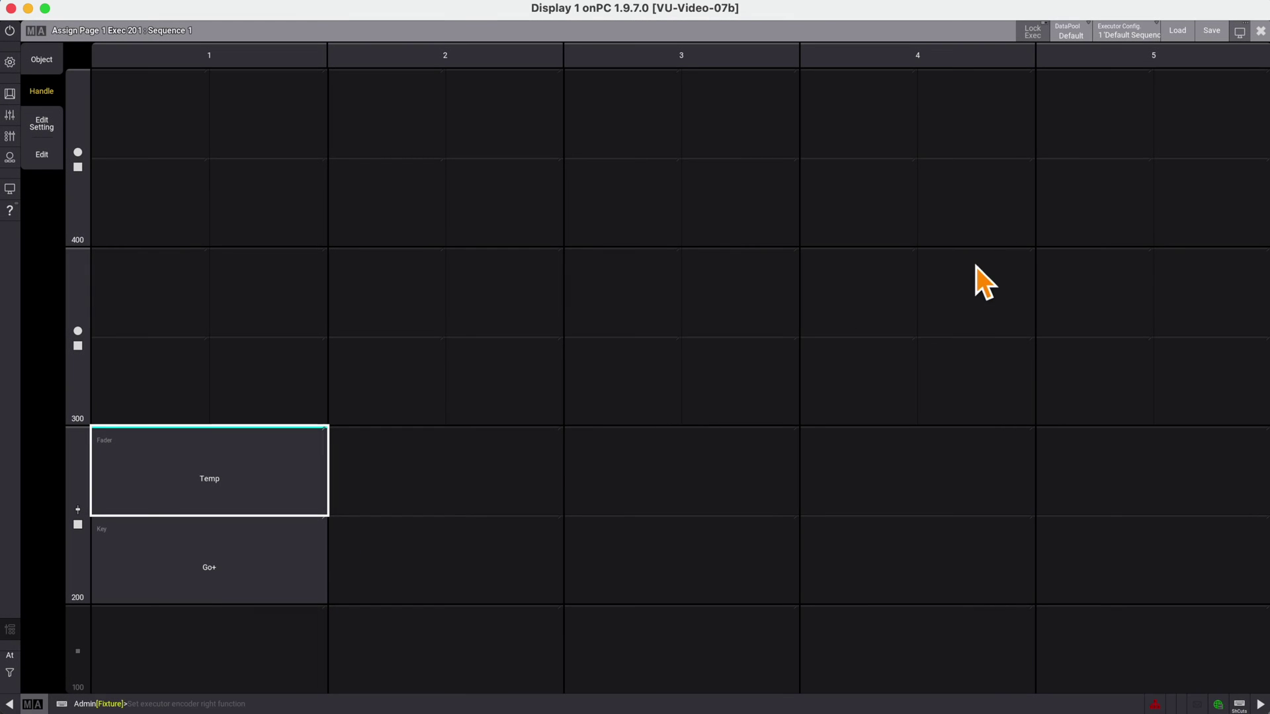
{"action": "left_click", "coordinate": [1260, 32]}
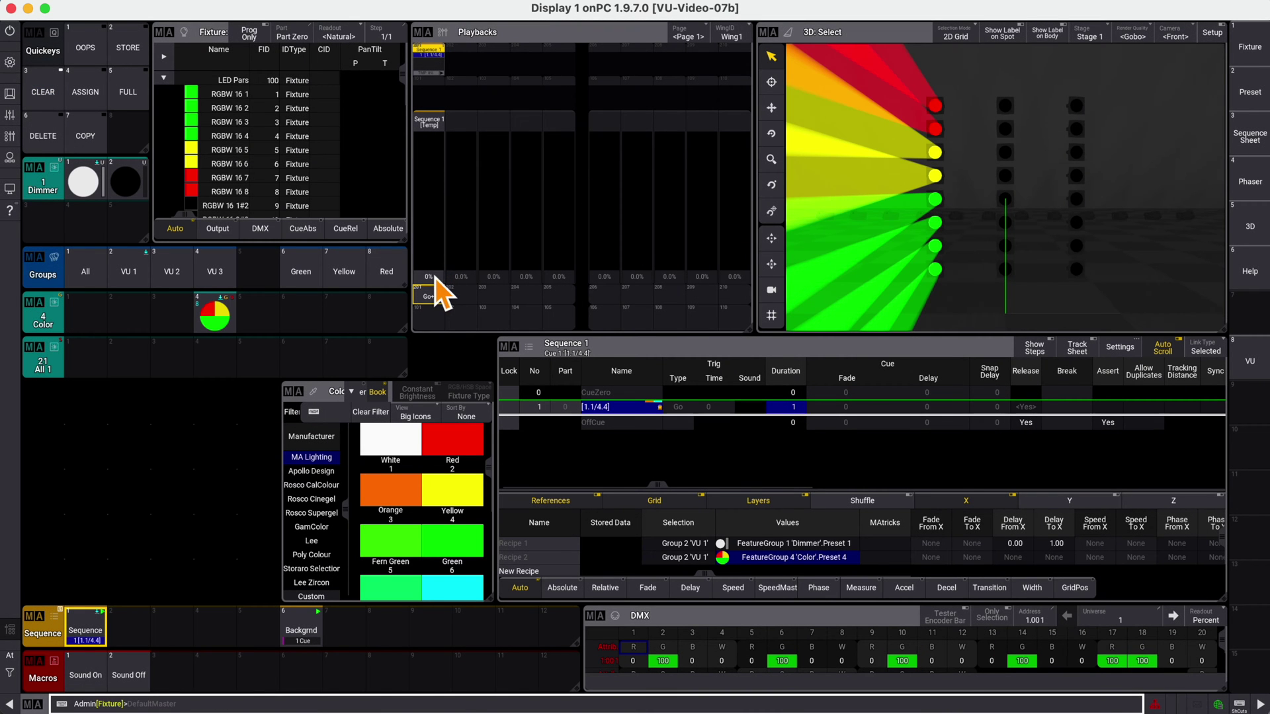
{"action": "left_click_drag", "start_coordinate": [434, 278], "coordinate": [445, 126]}
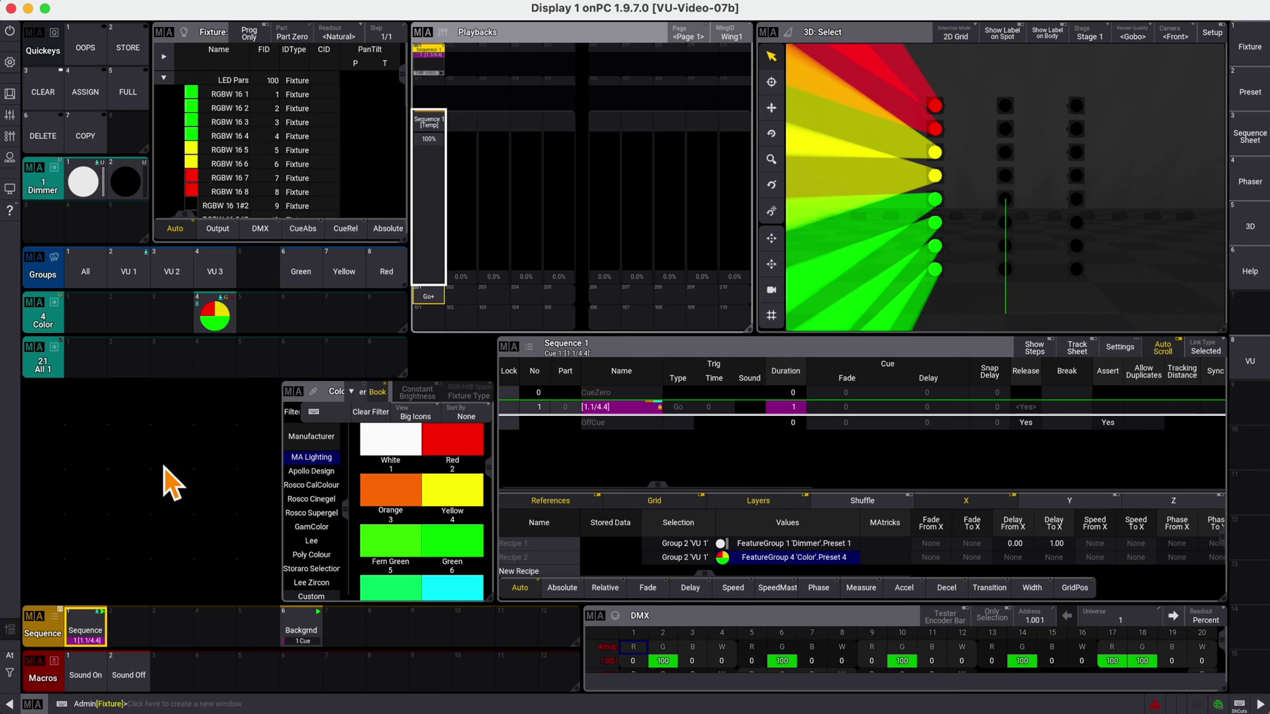
Step: Copy Sequence 1 into sequence pool slots 2 and 3
{"action": "left_click", "coordinate": [96, 129]}
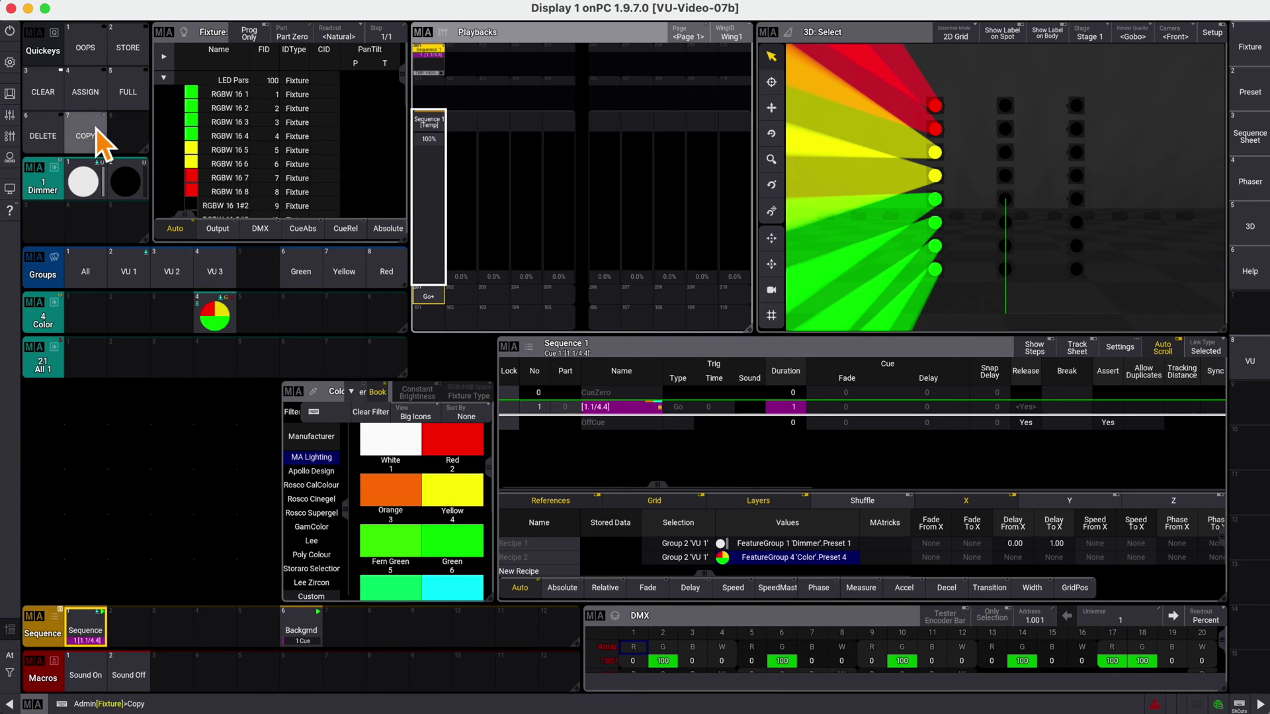
{"action": "left_click", "coordinate": [96, 632]}
{"action": "left_click", "coordinate": [136, 631]}
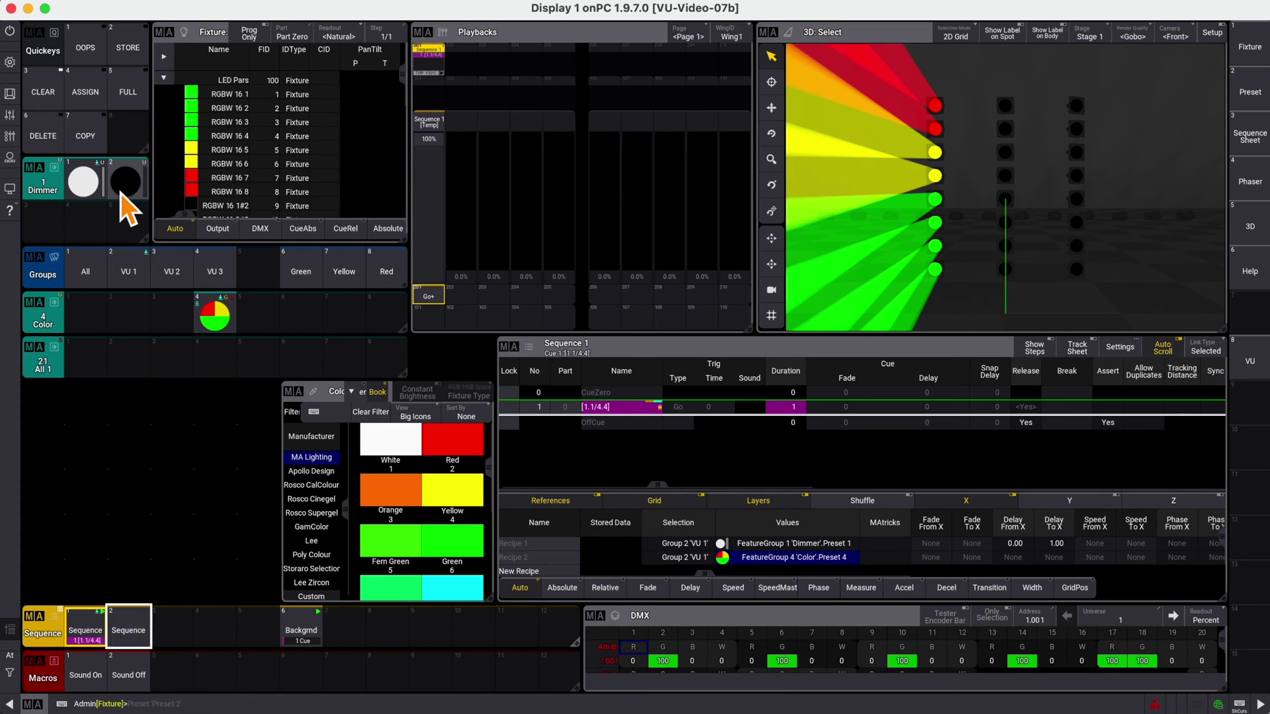
{"action": "left_click", "coordinate": [92, 139]}
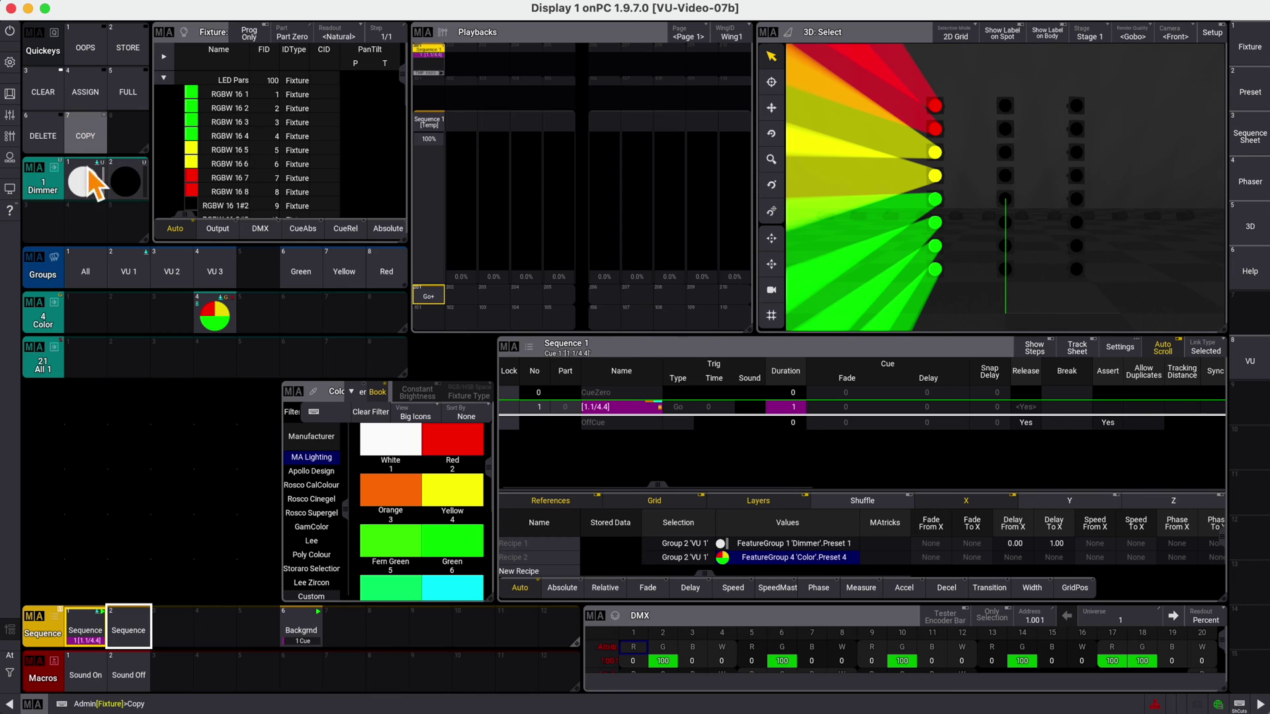
{"action": "left_click", "coordinate": [131, 632]}
{"action": "left_click", "coordinate": [185, 632]}
Step: Retarget both of Sequence 2's recipes to group VU 2
{"action": "left_click", "coordinate": [128, 634]}
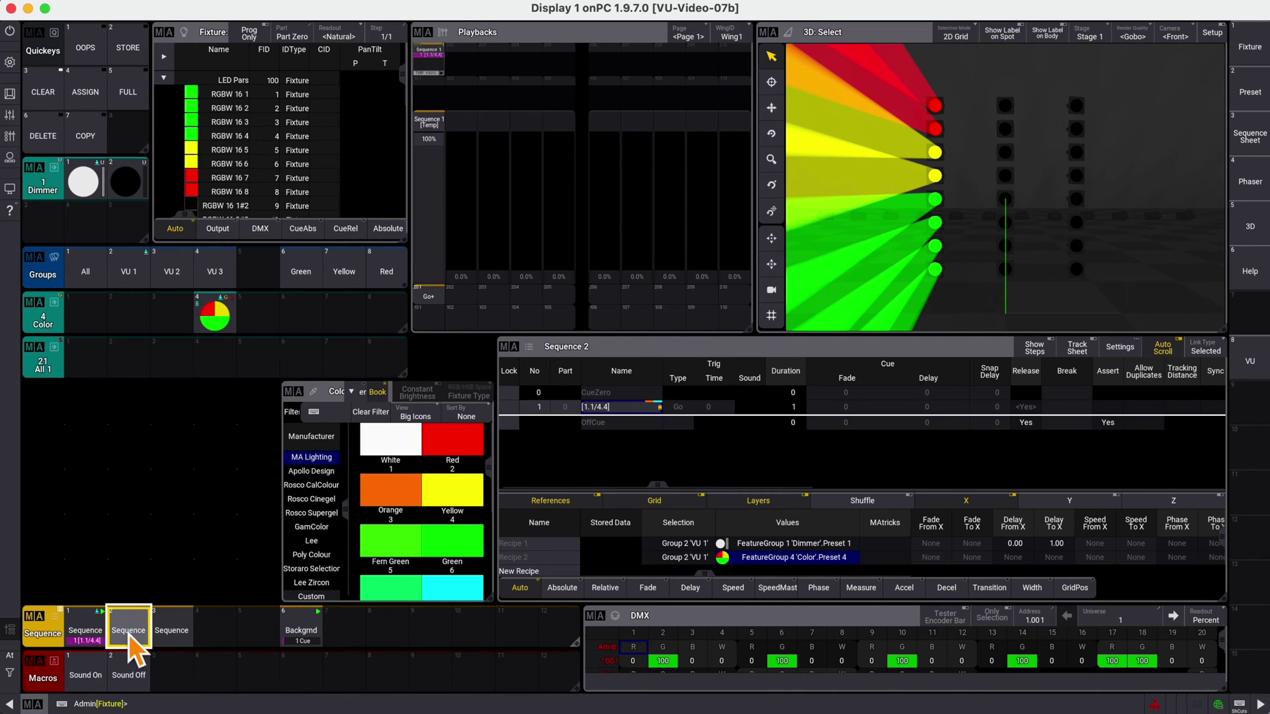
{"action": "left_click", "coordinate": [695, 543]}
{"action": "left_click", "coordinate": [723, 592]}
{"action": "left_click", "coordinate": [682, 558]}
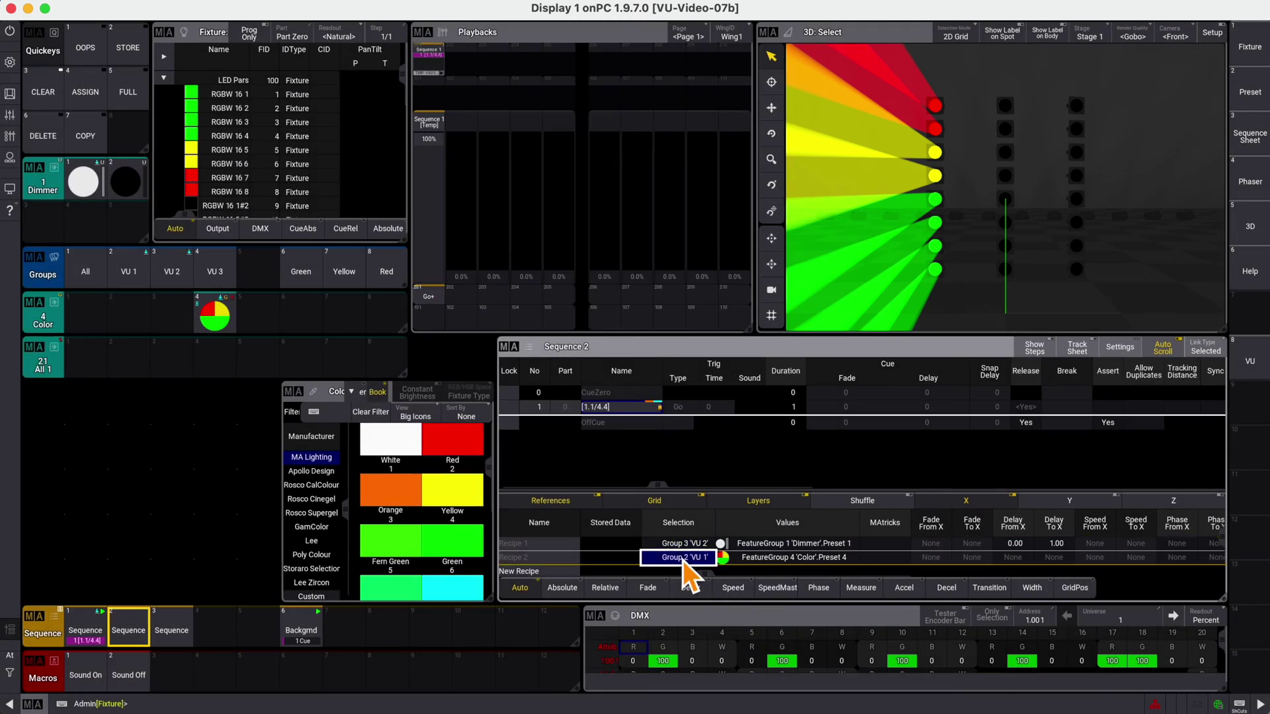
{"action": "left_click", "coordinate": [682, 560]}
Step: Assign Sequence 2 to executor 202 as a Temp fader, set to 29%
{"action": "left_click", "coordinate": [704, 592]}
{"action": "left_click_drag", "start_coordinate": [129, 628], "coordinate": [93, 664]}
{"action": "left_click", "coordinate": [461, 298]}
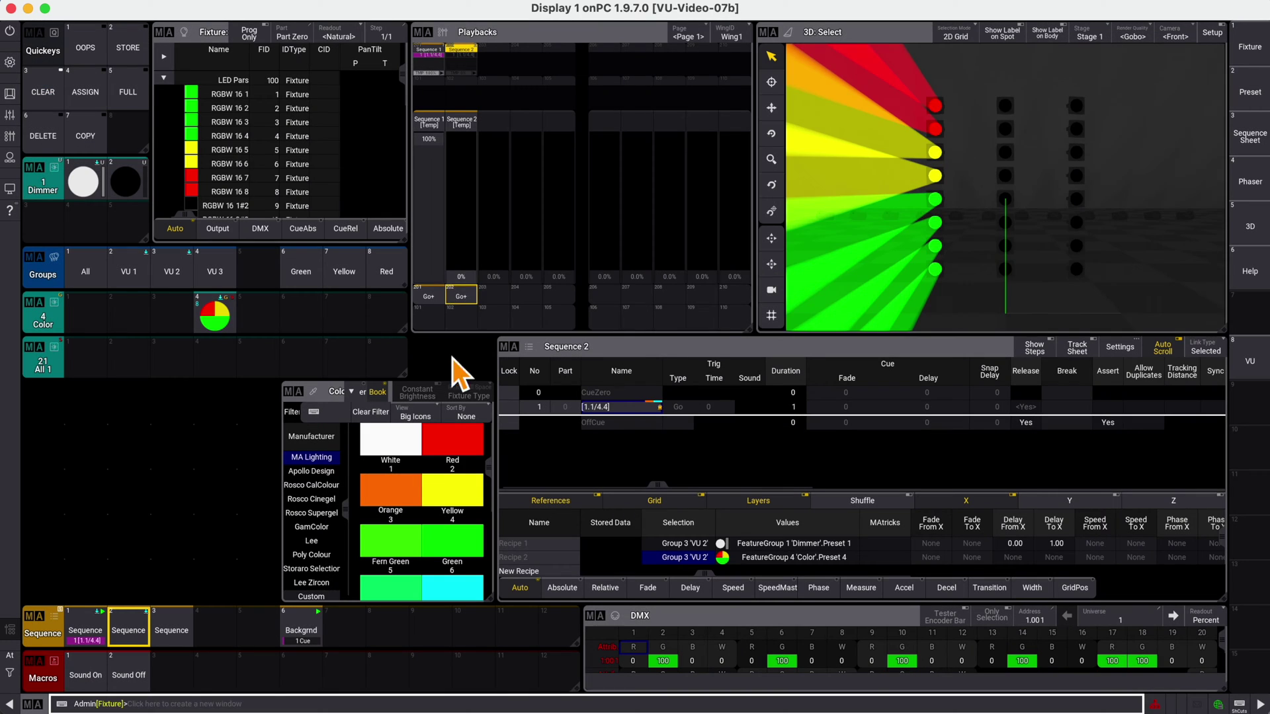
{"action": "left_click", "coordinate": [474, 143]}
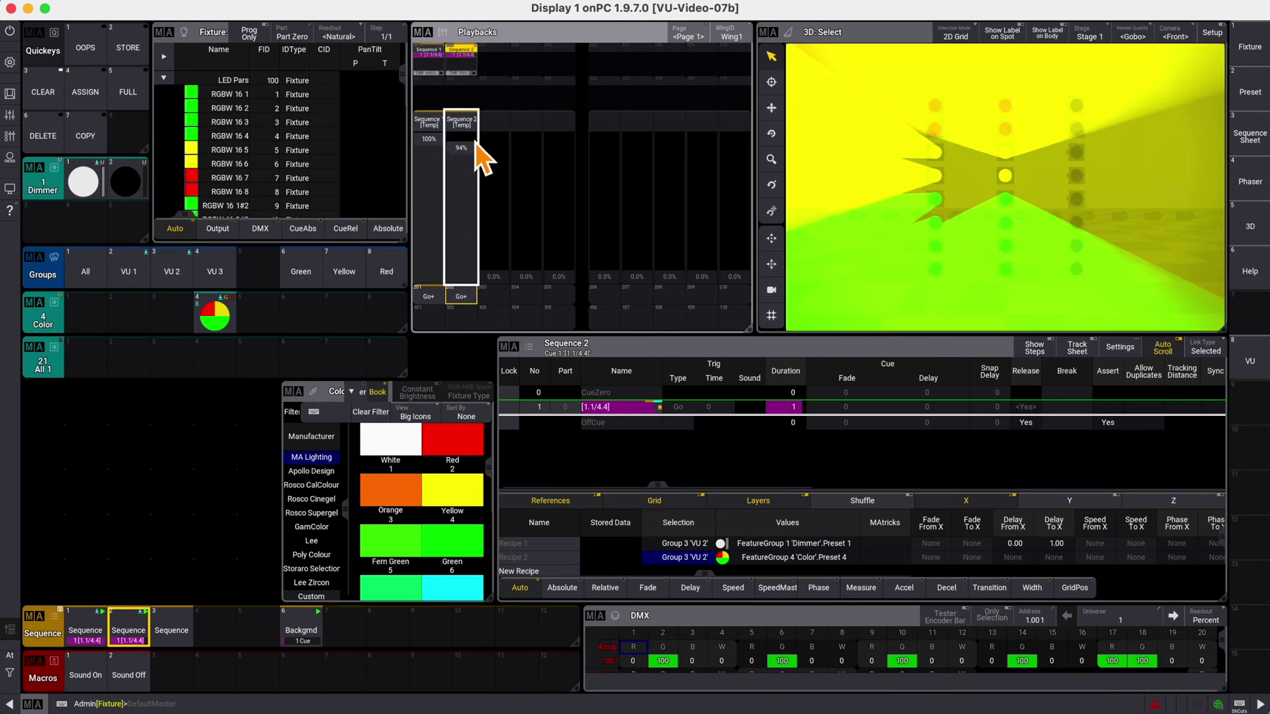
{"action": "left_click_drag", "start_coordinate": [474, 143], "coordinate": [467, 250]}
Step: Retarget both of Sequence 3's recipes to group VU 3
{"action": "left_click", "coordinate": [176, 642]}
{"action": "left_click", "coordinate": [688, 558]}
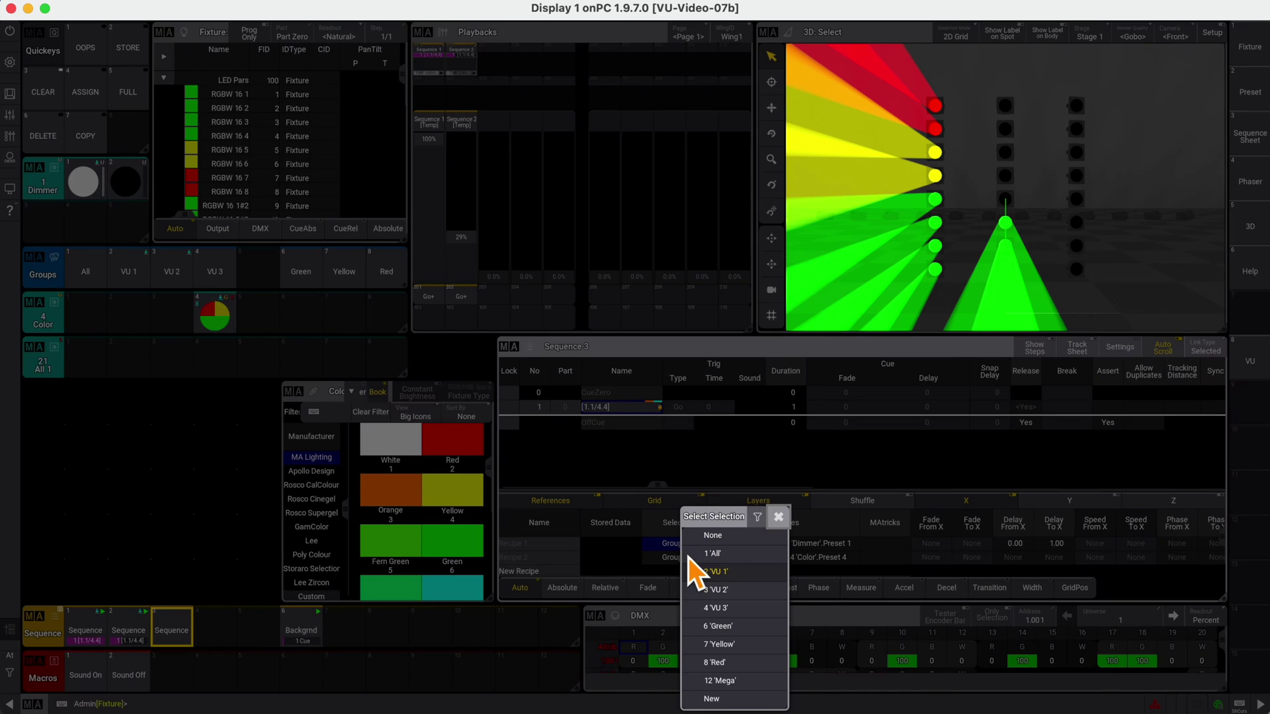
{"action": "left_click", "coordinate": [714, 607]}
{"action": "left_click", "coordinate": [685, 557]}
{"action": "left_click", "coordinate": [714, 607]}
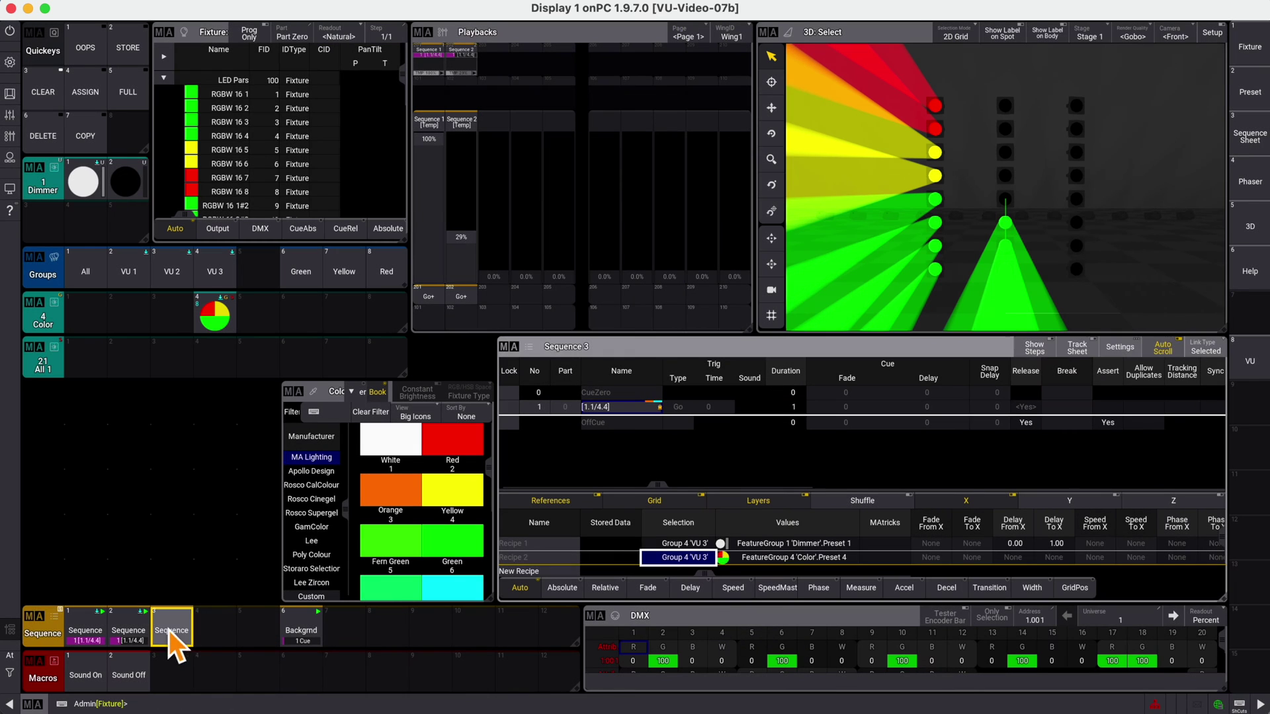
Step: Assign Sequence 3 to executor 203 as a Temp fader and raise it to full
{"action": "left_click_drag", "start_coordinate": [169, 629], "coordinate": [136, 669]}
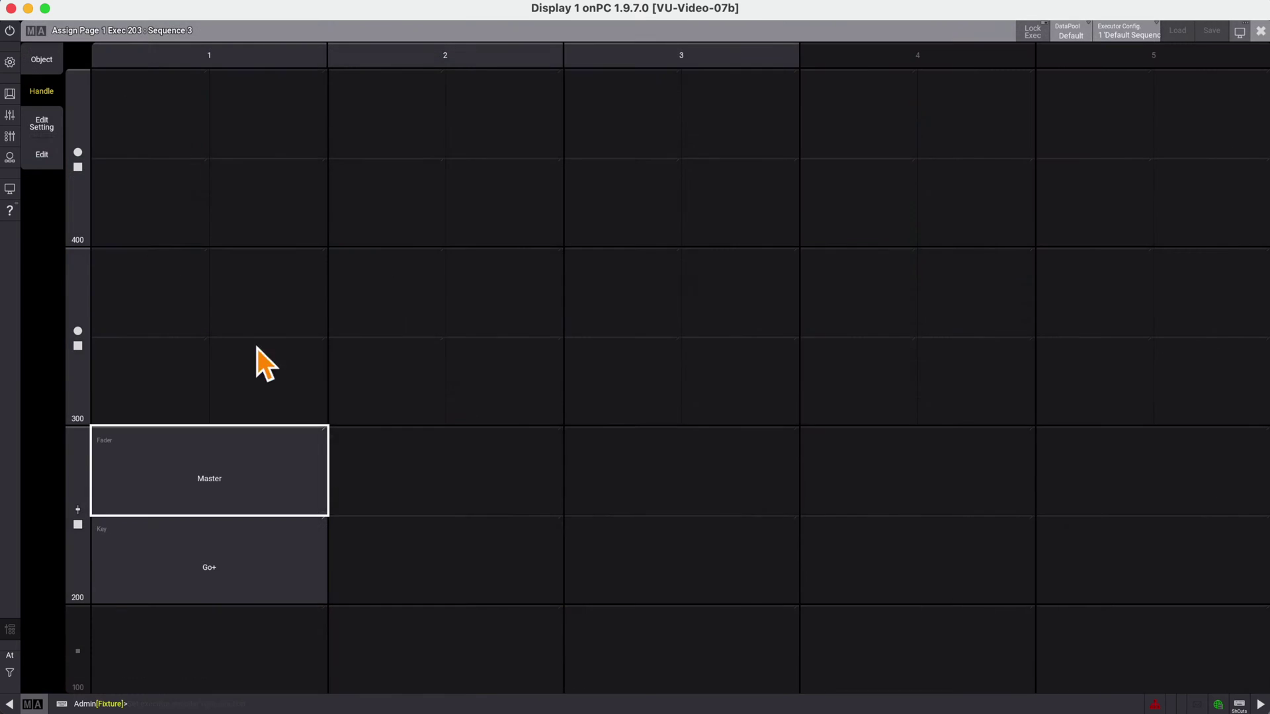
{"action": "left_click", "coordinate": [228, 471]}
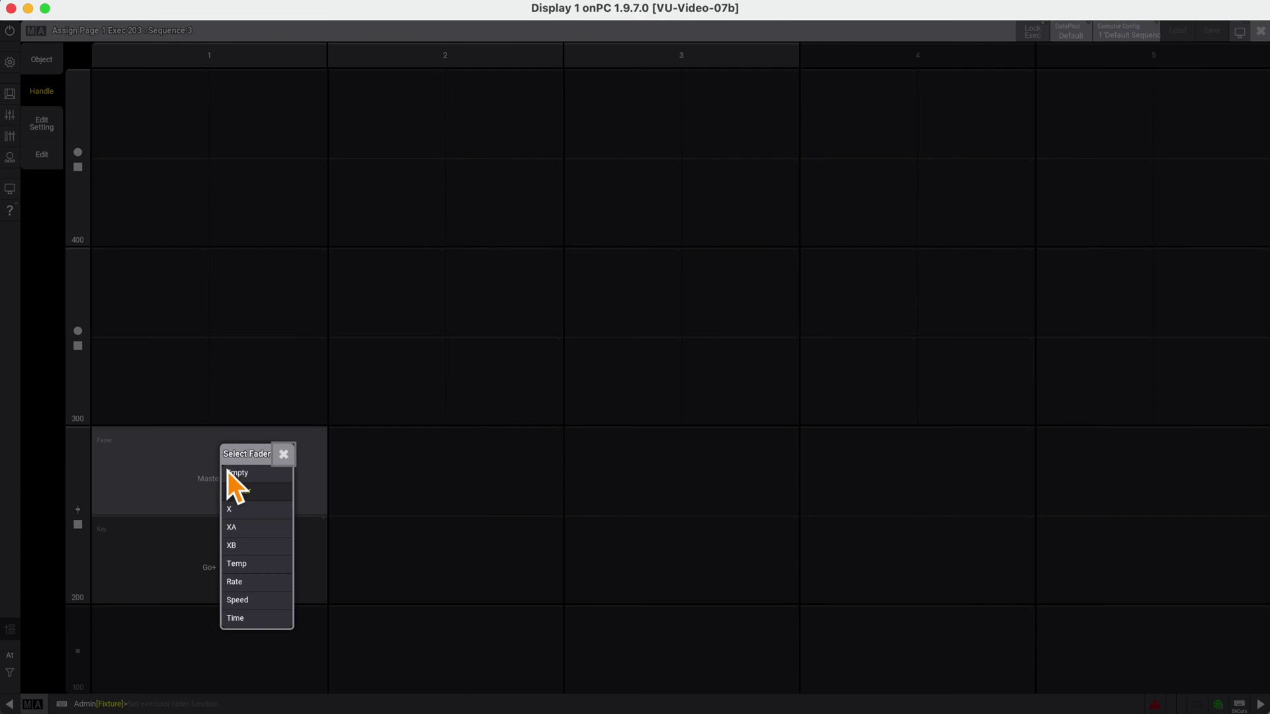
{"action": "left_click", "coordinate": [260, 564]}
{"action": "key", "text": "Escape"}
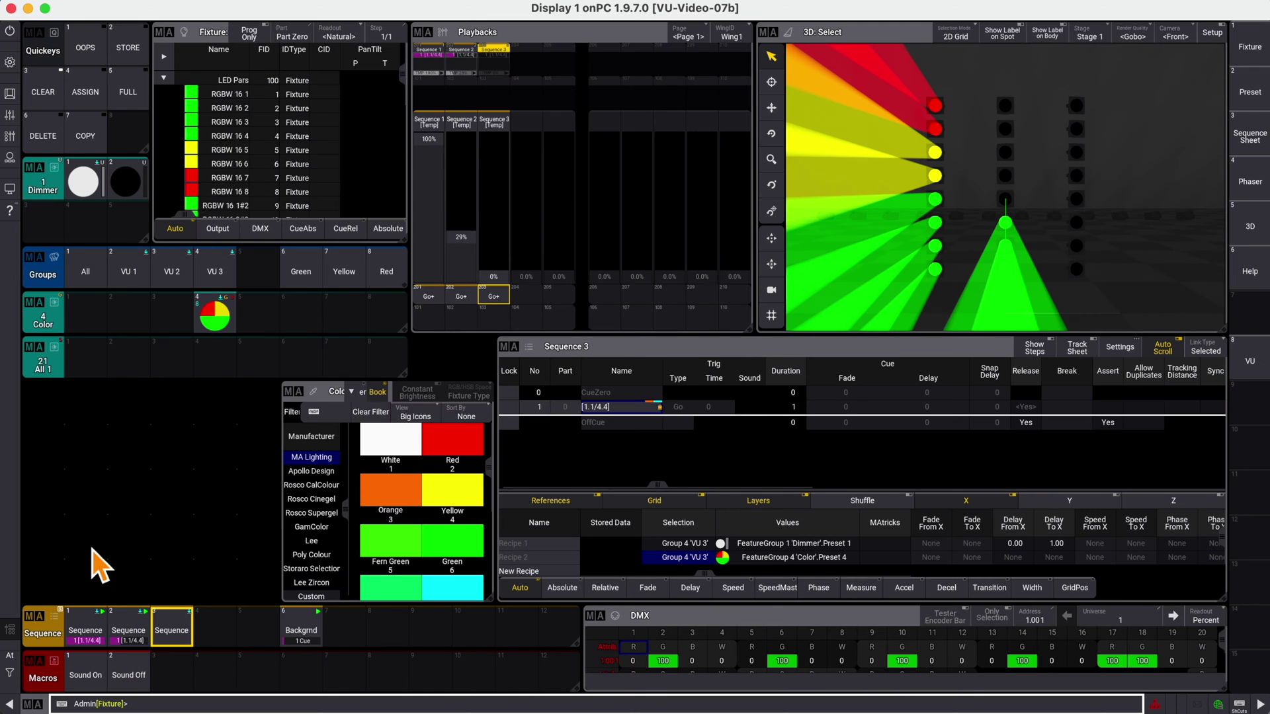
{"action": "left_click_drag", "start_coordinate": [501, 283], "coordinate": [509, 122]}
Step: Add a Sound window with Audio In Device set to MacBook Pro-Mikrofon
{"action": "left_click", "coordinate": [31, 394]}
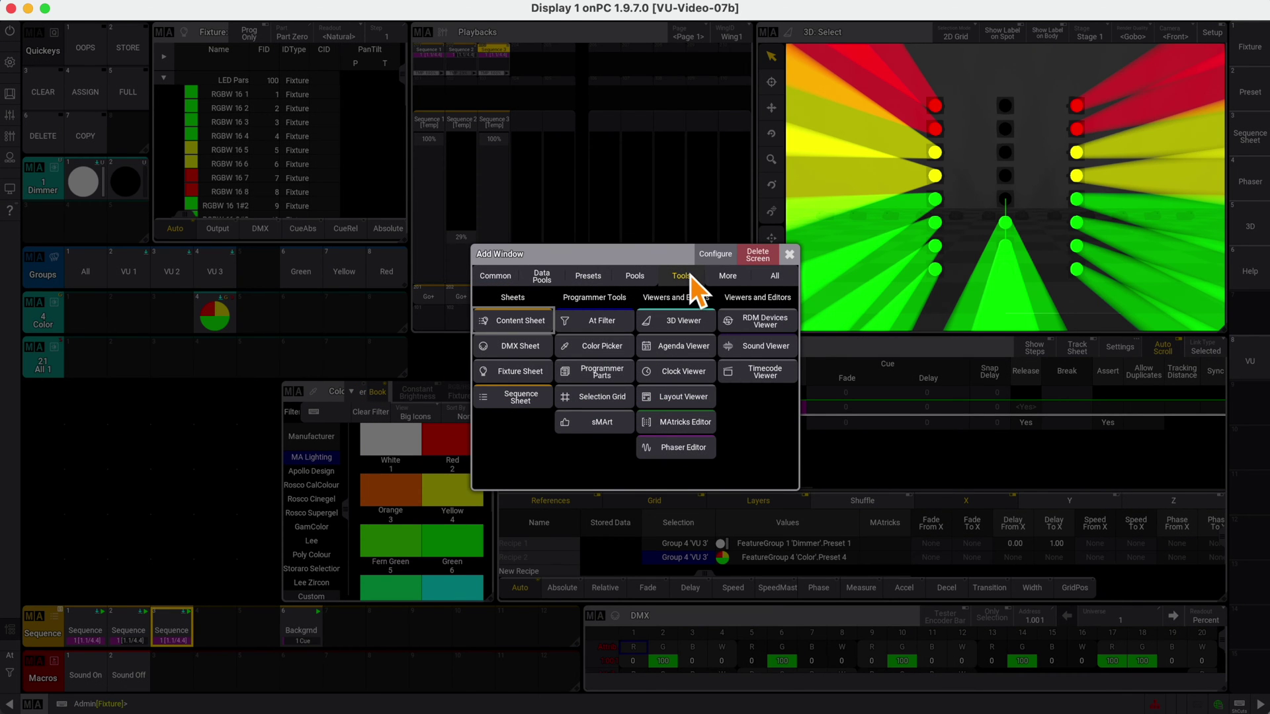
{"action": "left_click", "coordinate": [756, 349]}
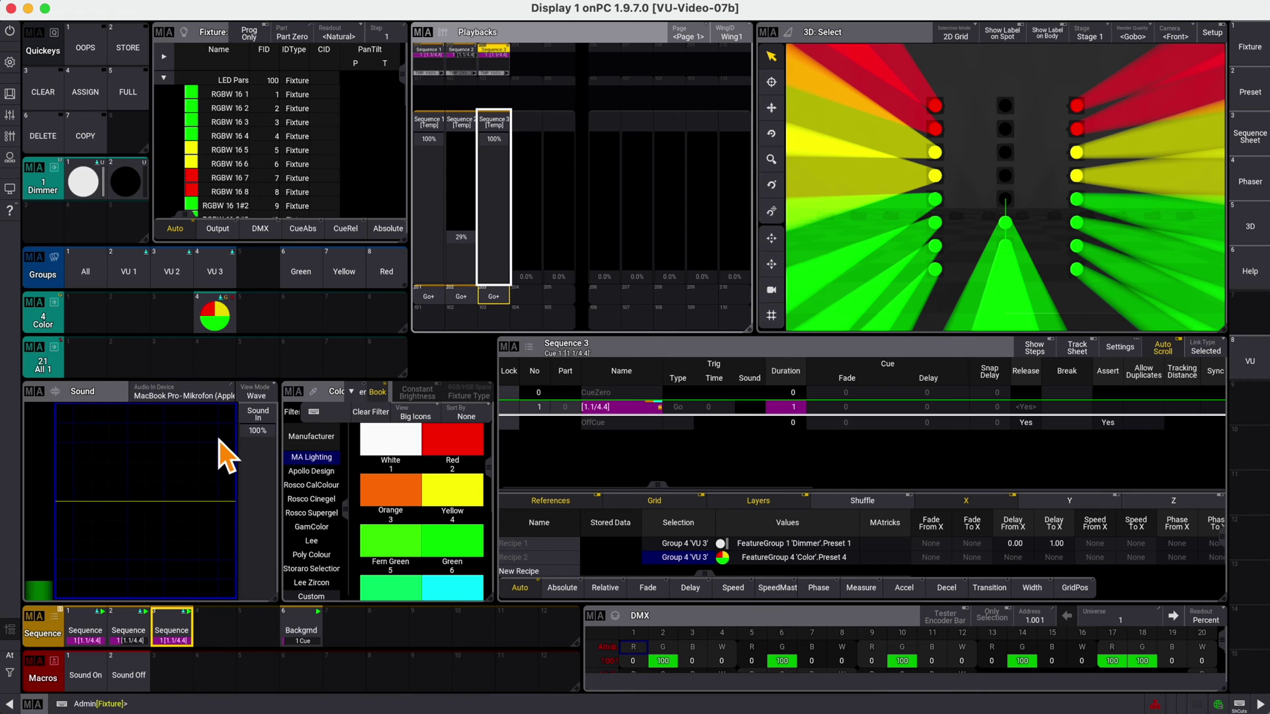
{"action": "left_click", "coordinate": [208, 394]}
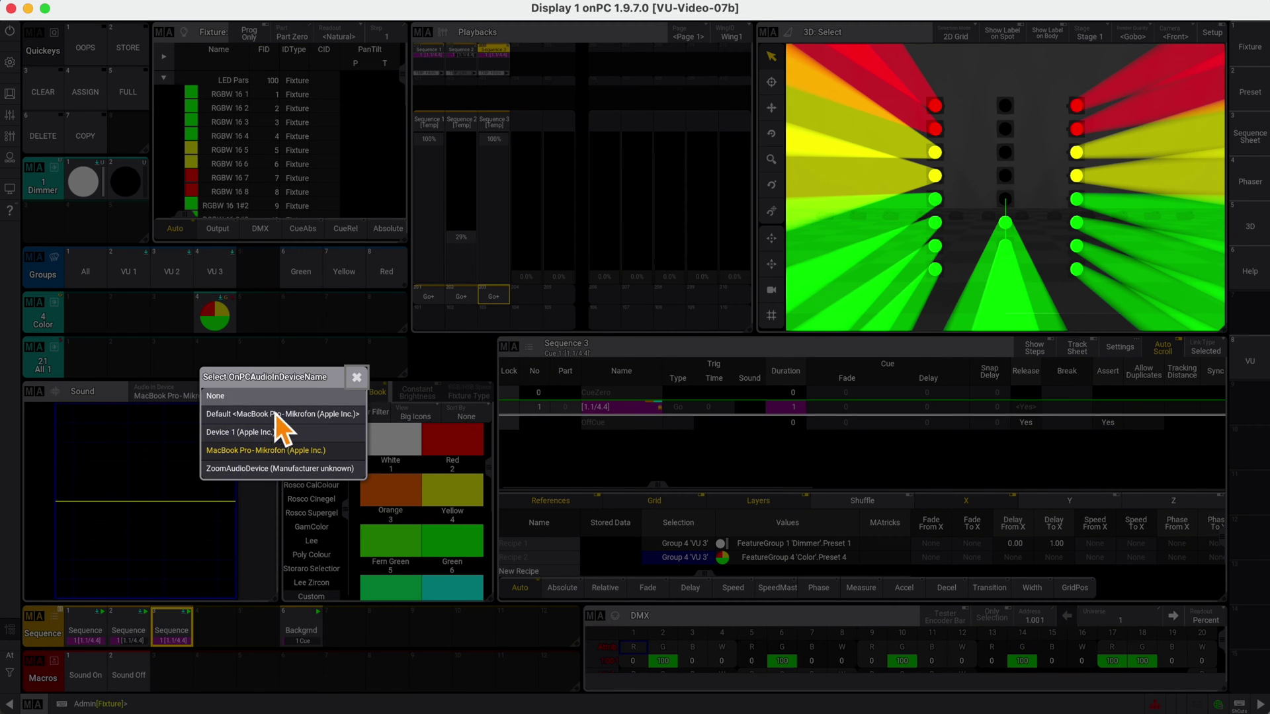
{"action": "left_click", "coordinate": [274, 415]}
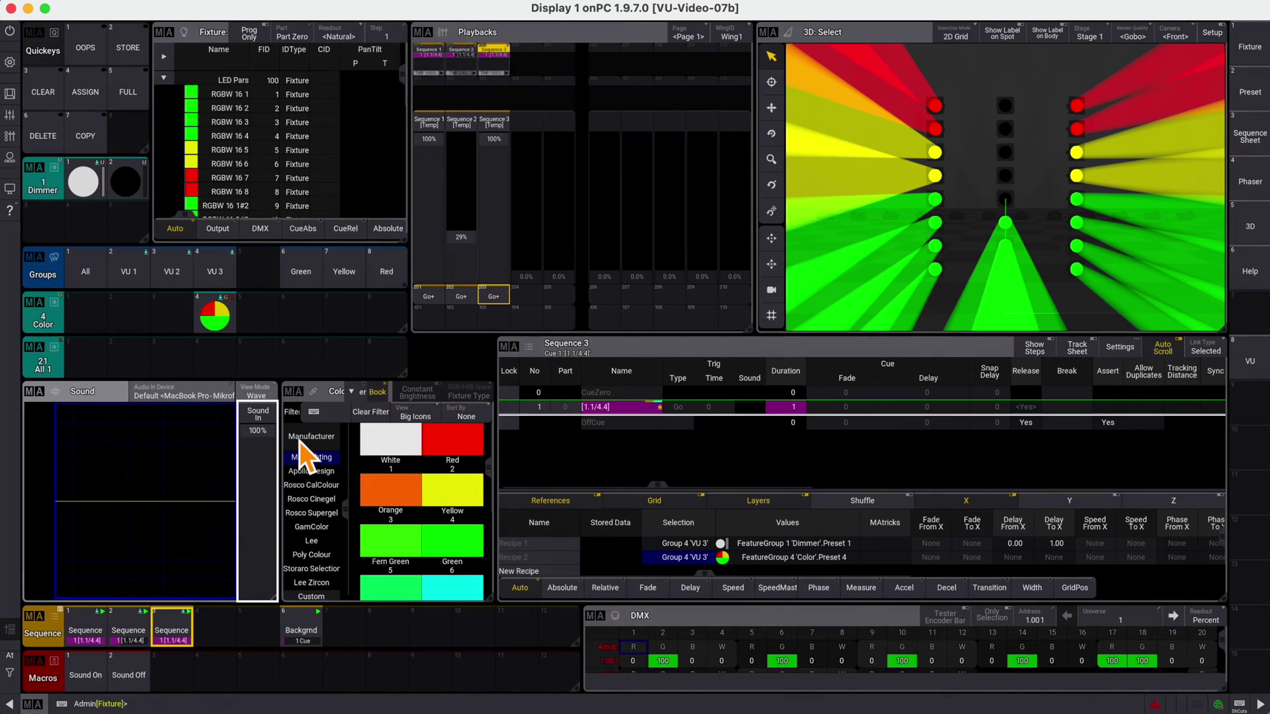
{"action": "left_click", "coordinate": [221, 395]}
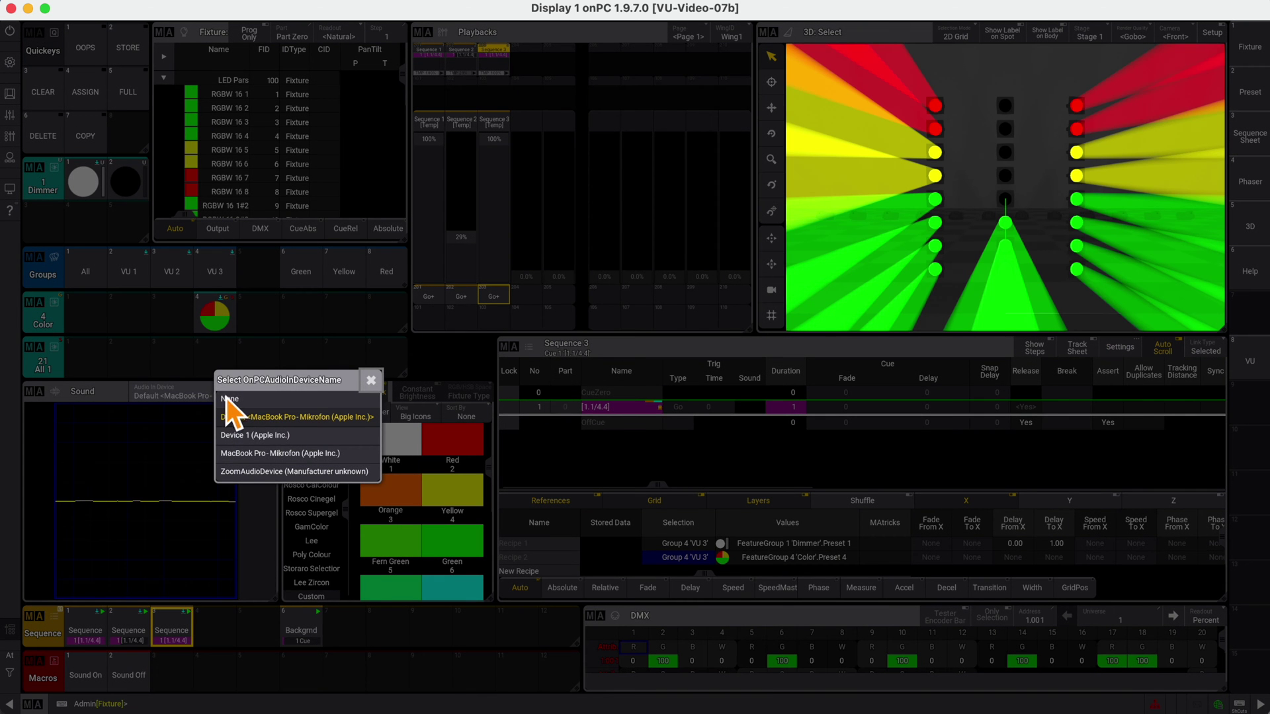
{"action": "left_click", "coordinate": [269, 454]}
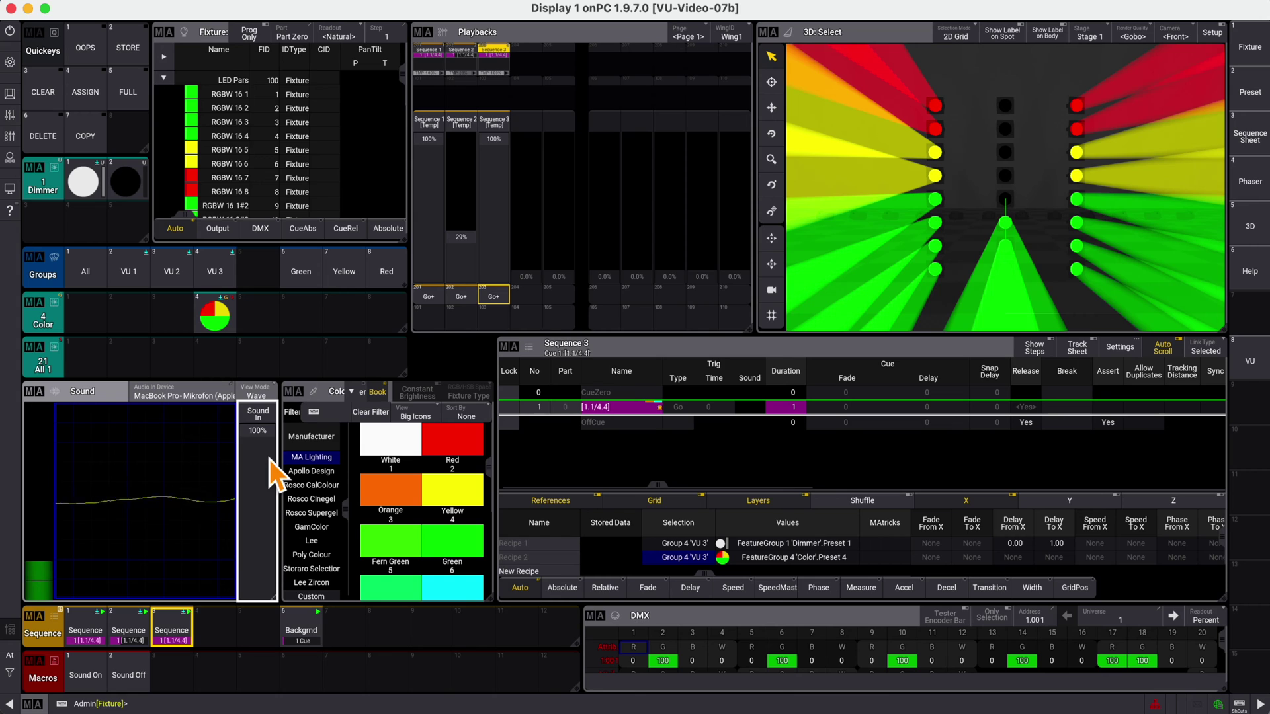
Step: Switch the View Mode to Sound and raise Sound Fade to 78%
{"action": "left_click", "coordinate": [260, 394]}
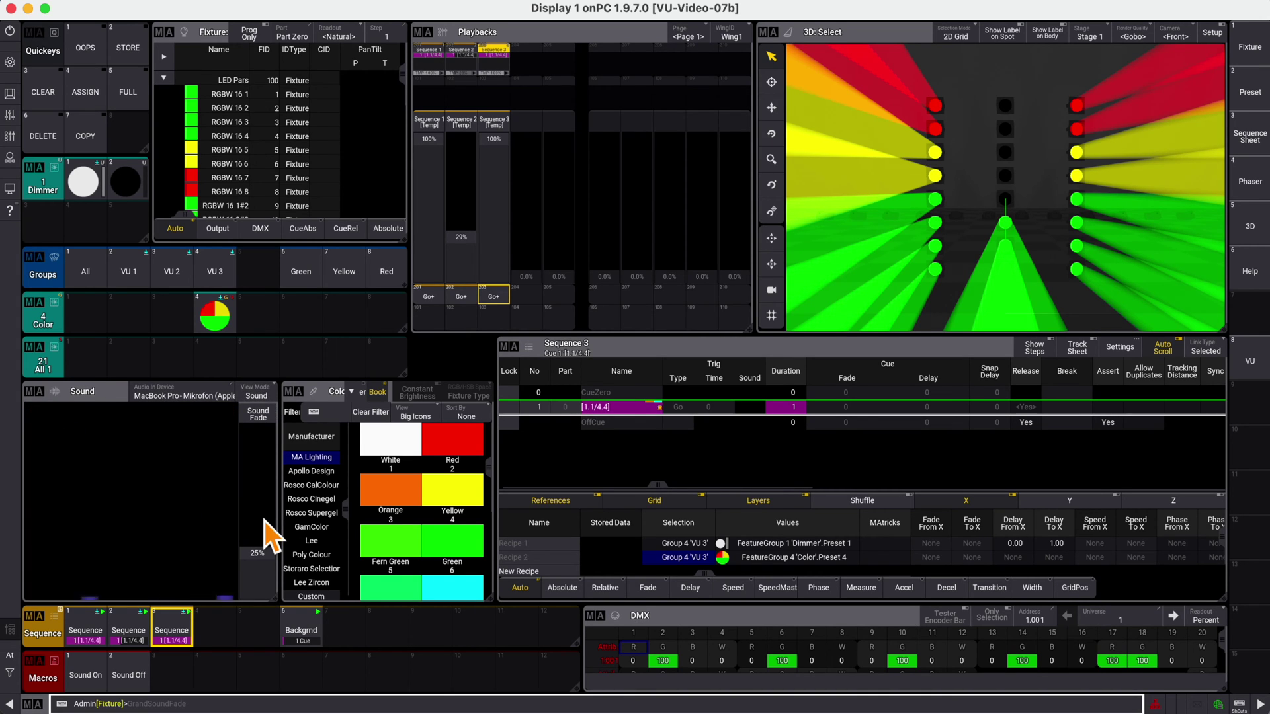
{"action": "left_click_drag", "start_coordinate": [260, 552], "coordinate": [263, 509]}
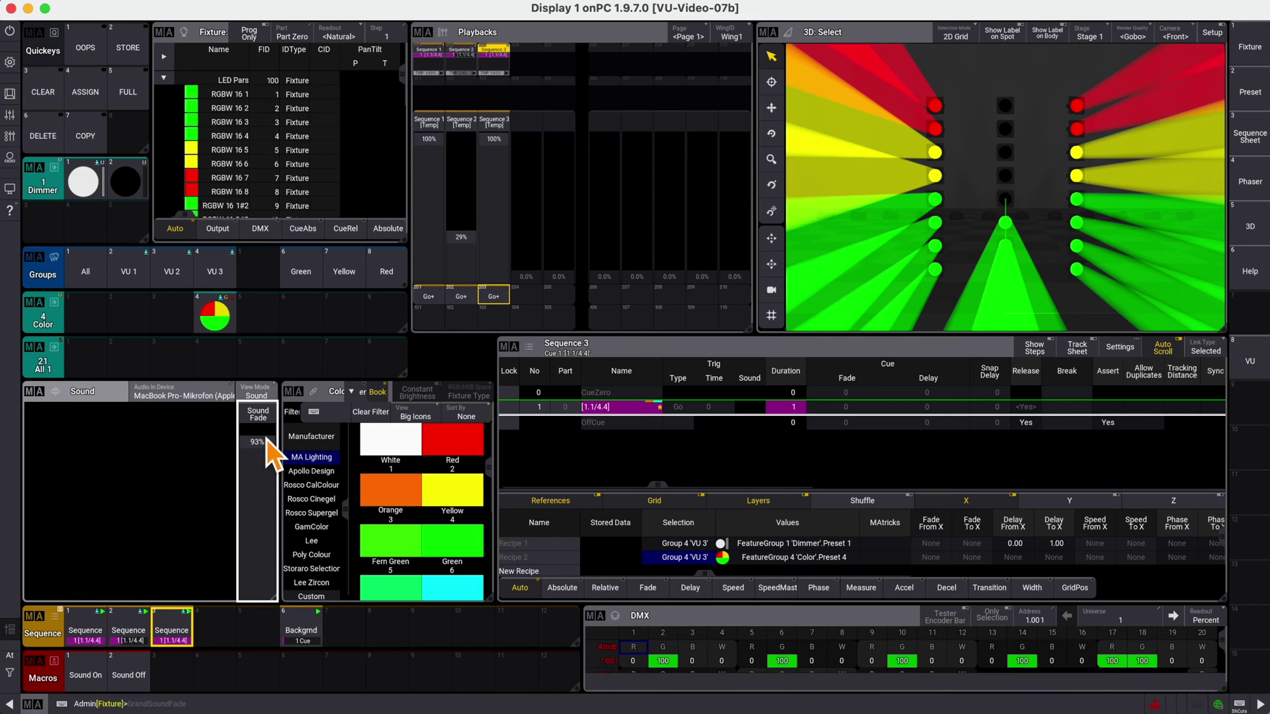
{"action": "left_click_drag", "start_coordinate": [259, 562], "coordinate": [270, 465]}
{"action": "left_click", "coordinate": [40, 91]}
Step: Open the Patch and begin inserting a new fixture
{"action": "left_click", "coordinate": [13, 66]}
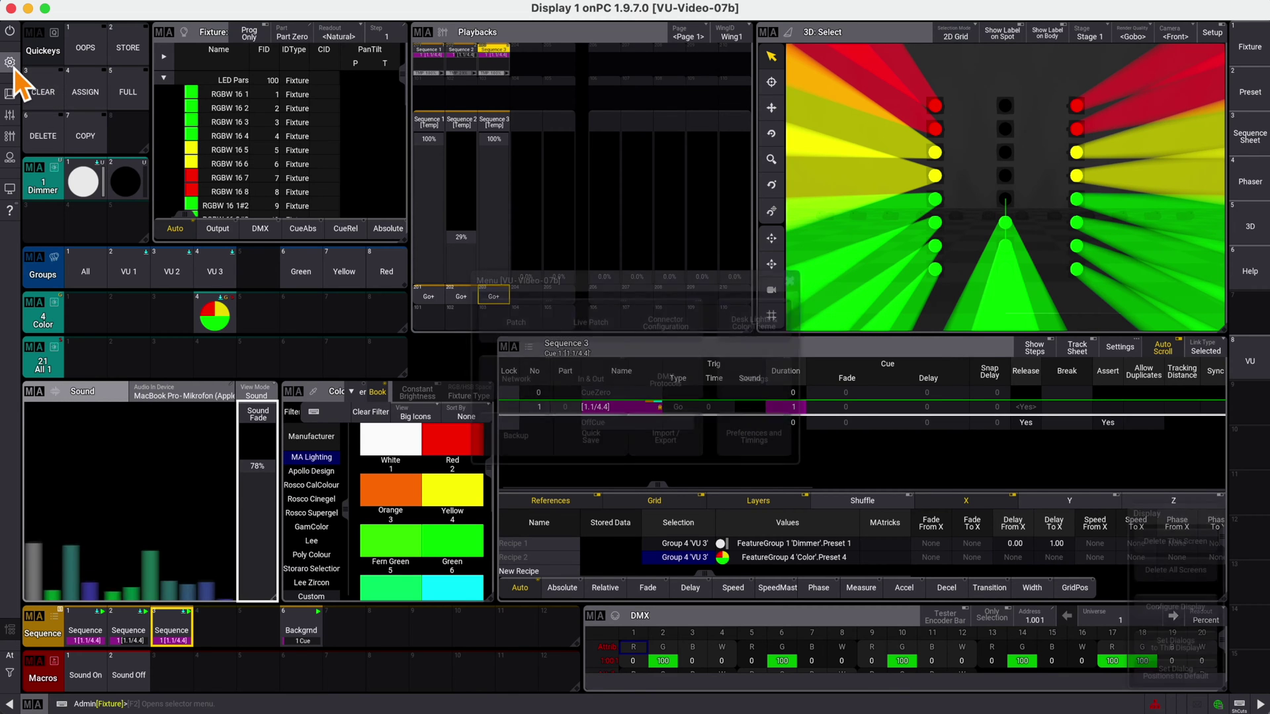
{"action": "left_click", "coordinate": [518, 324]}
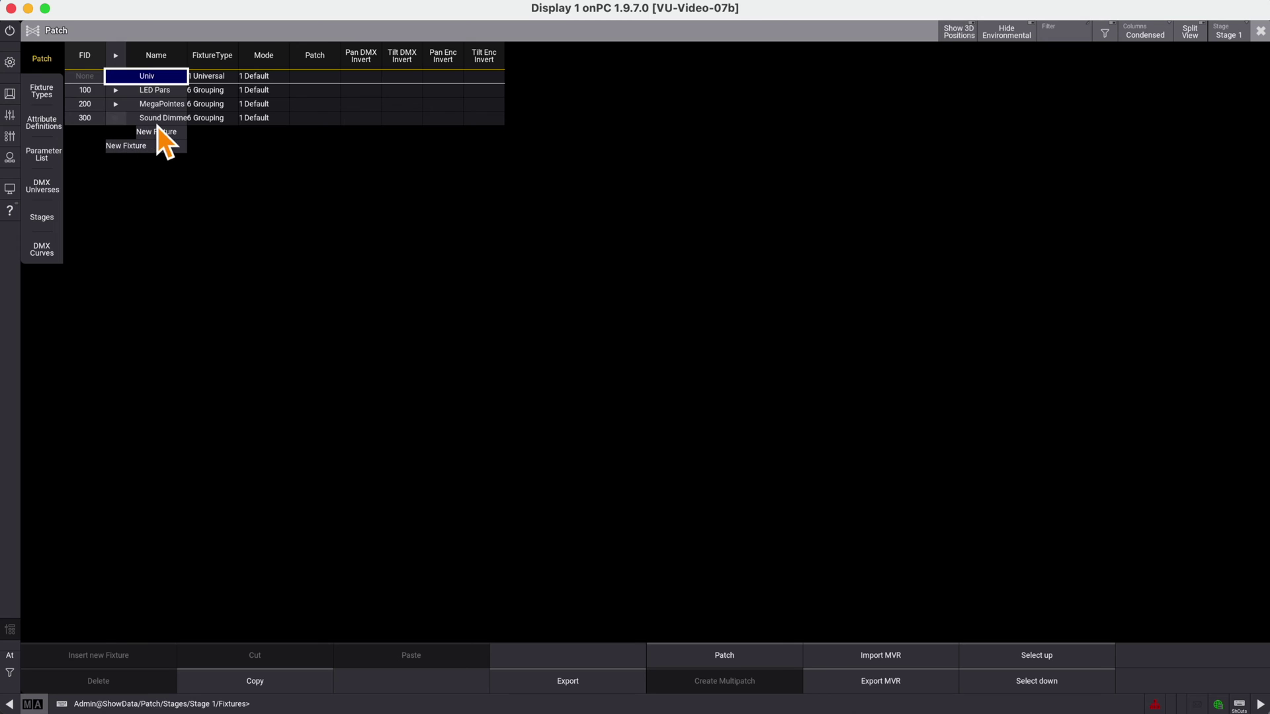
{"action": "left_click", "coordinate": [157, 133]}
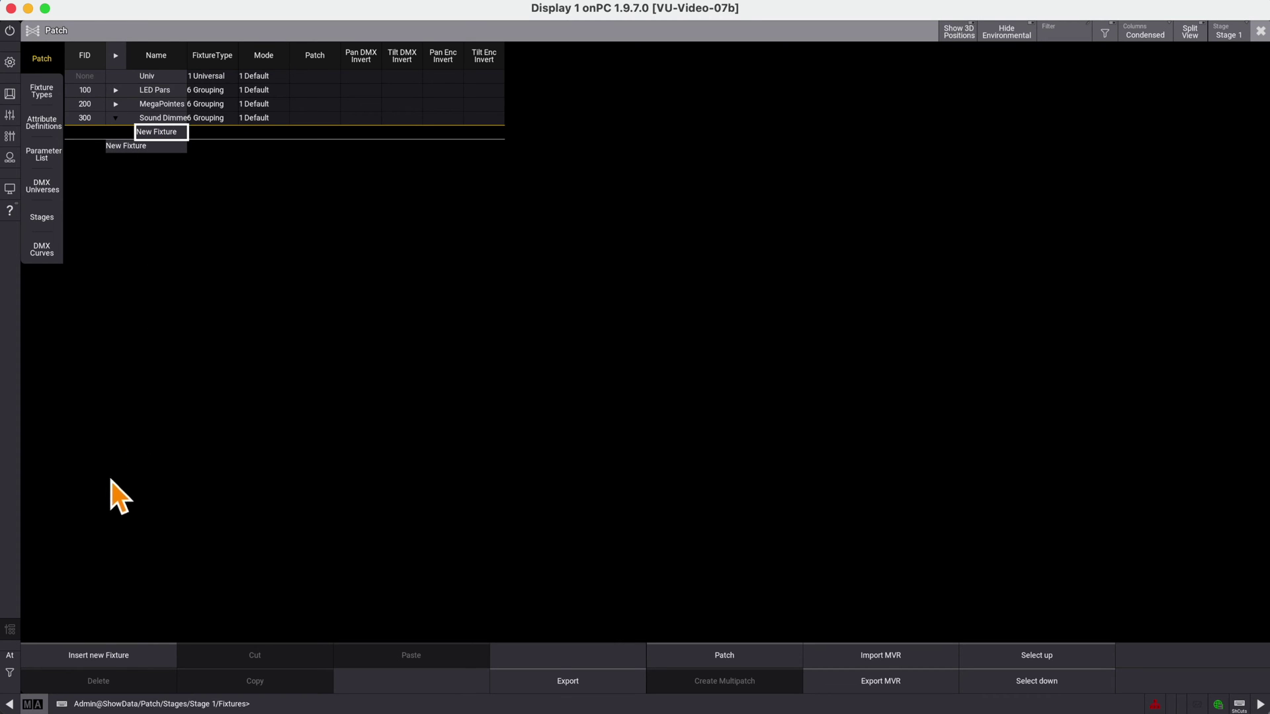
{"action": "left_click", "coordinate": [81, 652]}
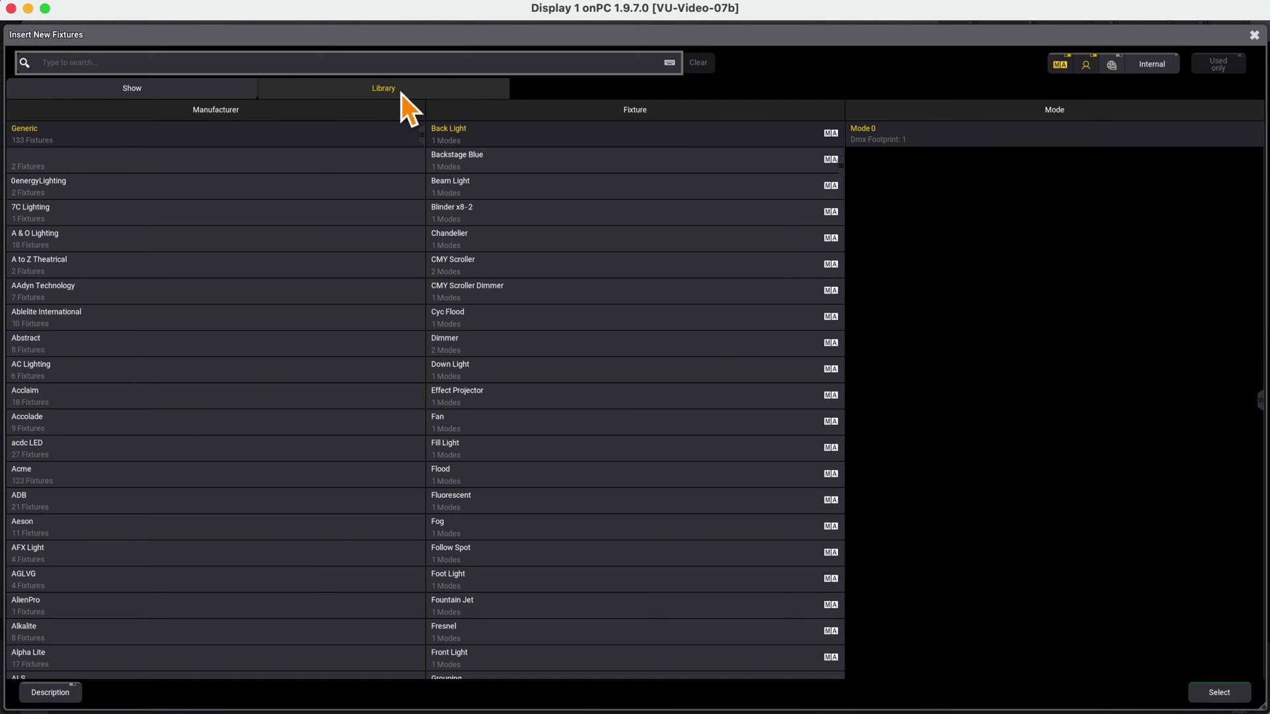
Step: Search the library for 'generic' and choose the Dimmer in Mode 0
{"action": "left_click", "coordinate": [293, 62]}
{"action": "type", "text": "generic"}
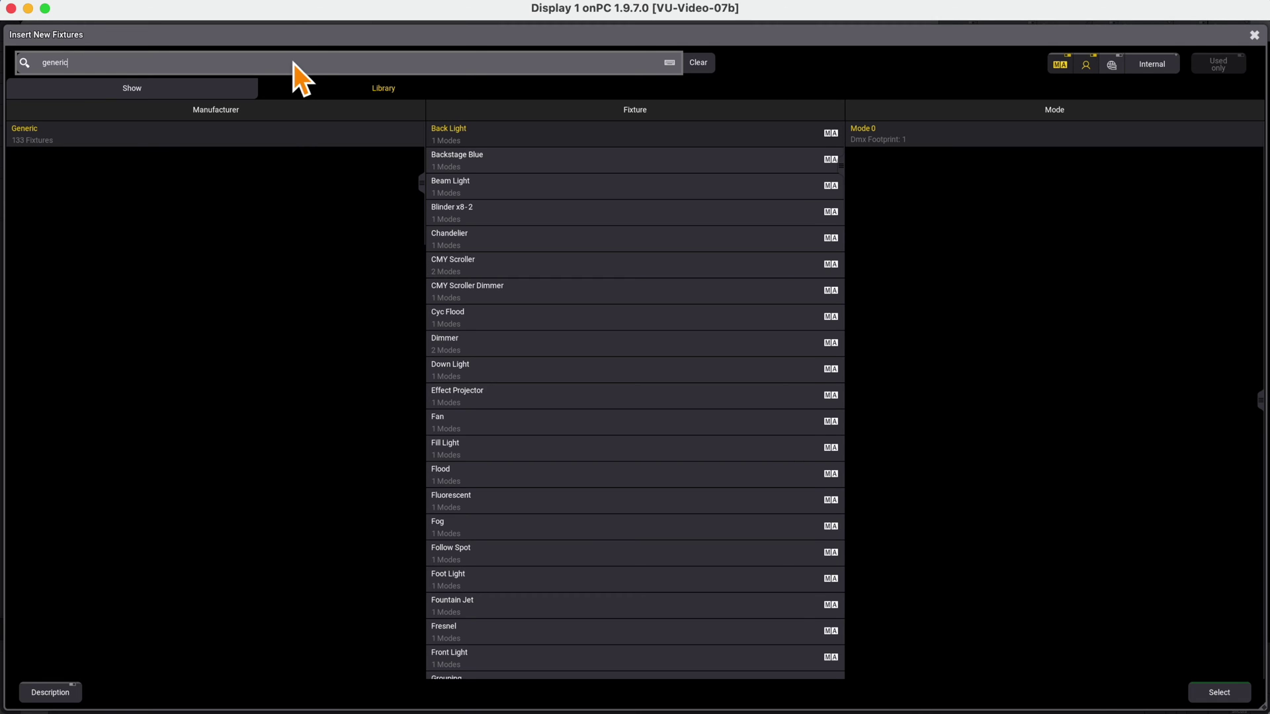
{"action": "left_click", "coordinate": [480, 343]}
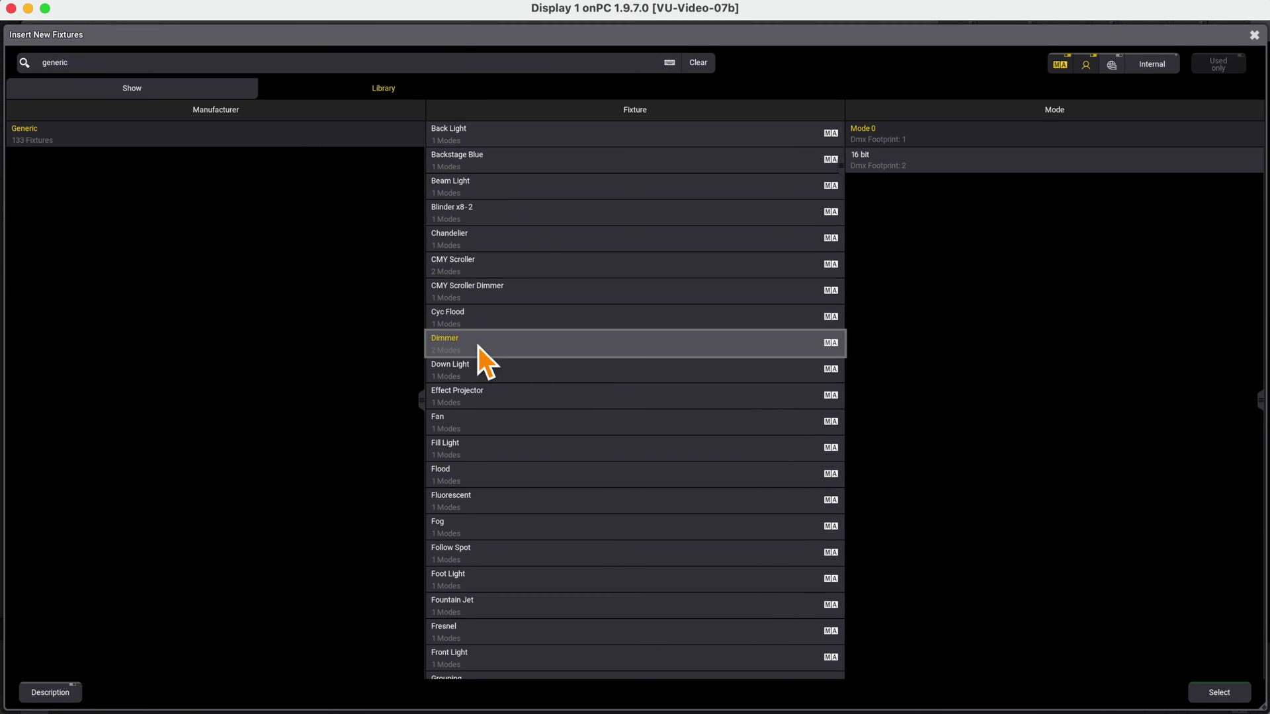
{"action": "left_click", "coordinate": [944, 136]}
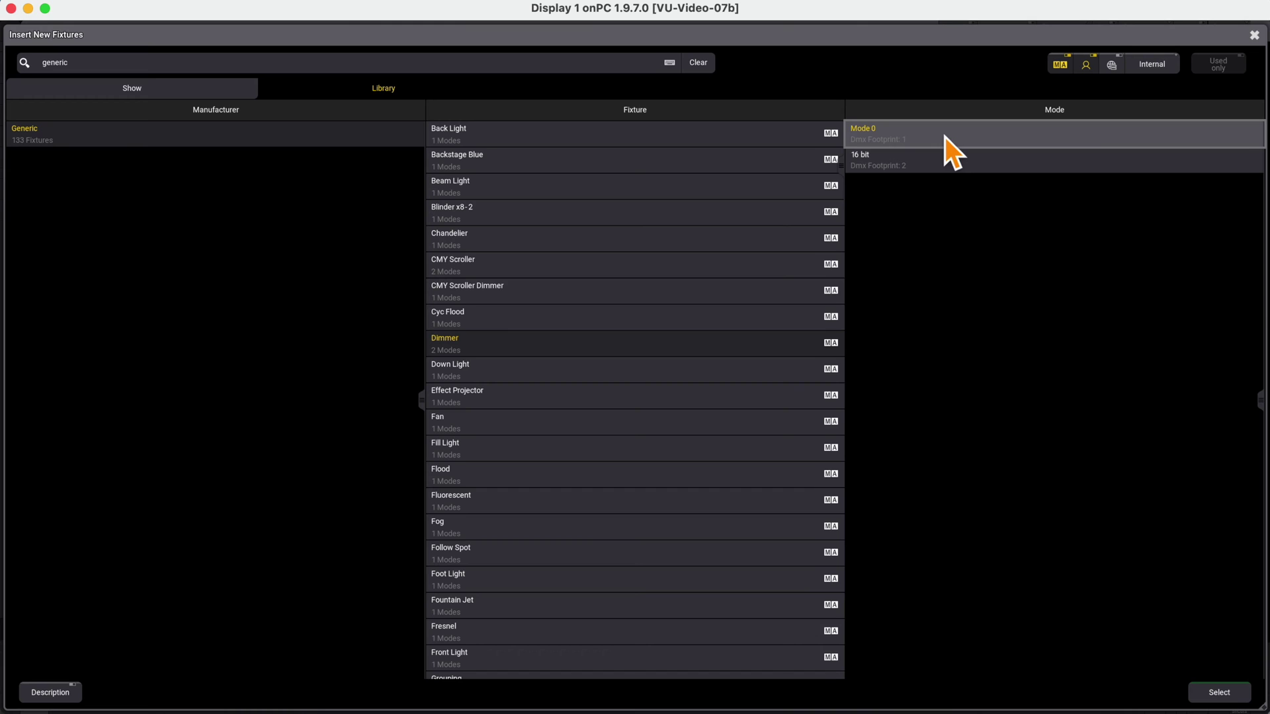
{"action": "left_click", "coordinate": [1218, 692]}
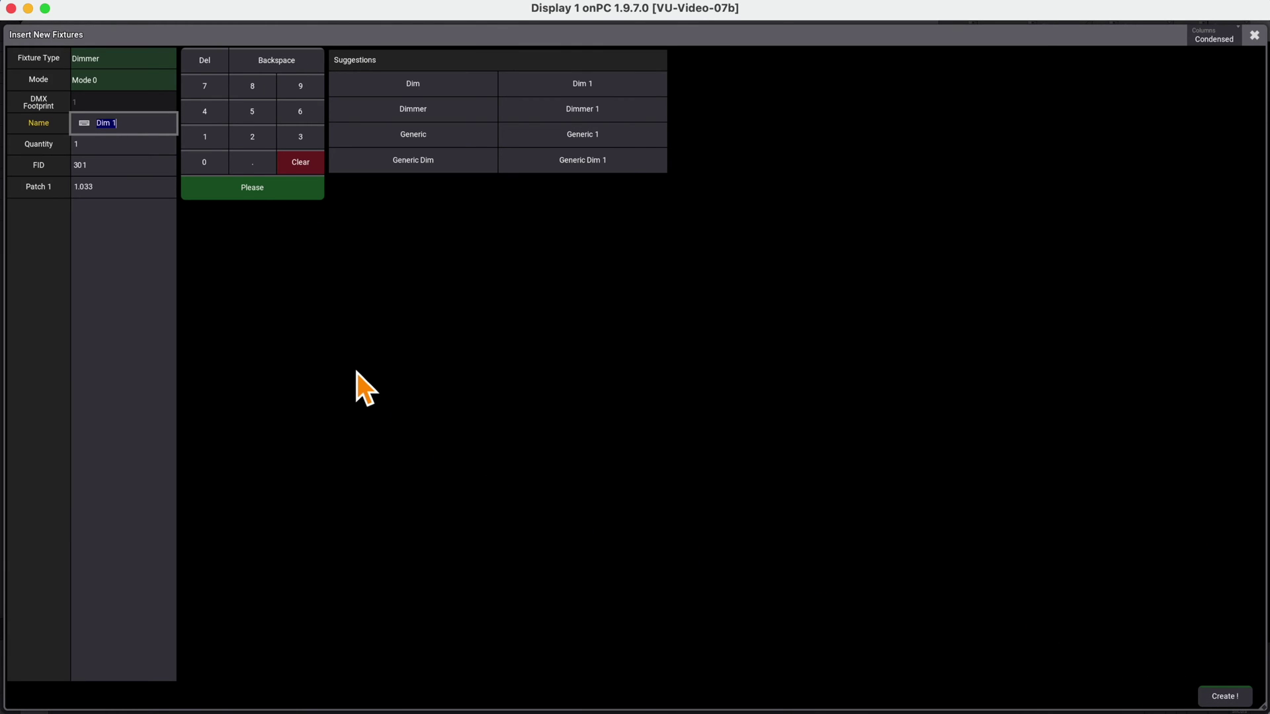
Step: Create 3 SoundDim1 dimmers, FID 10001, patched at 1000.1, and save the patch on exit
{"action": "type", "text": "Sound"}
{"action": "left_click", "coordinate": [94, 149]}
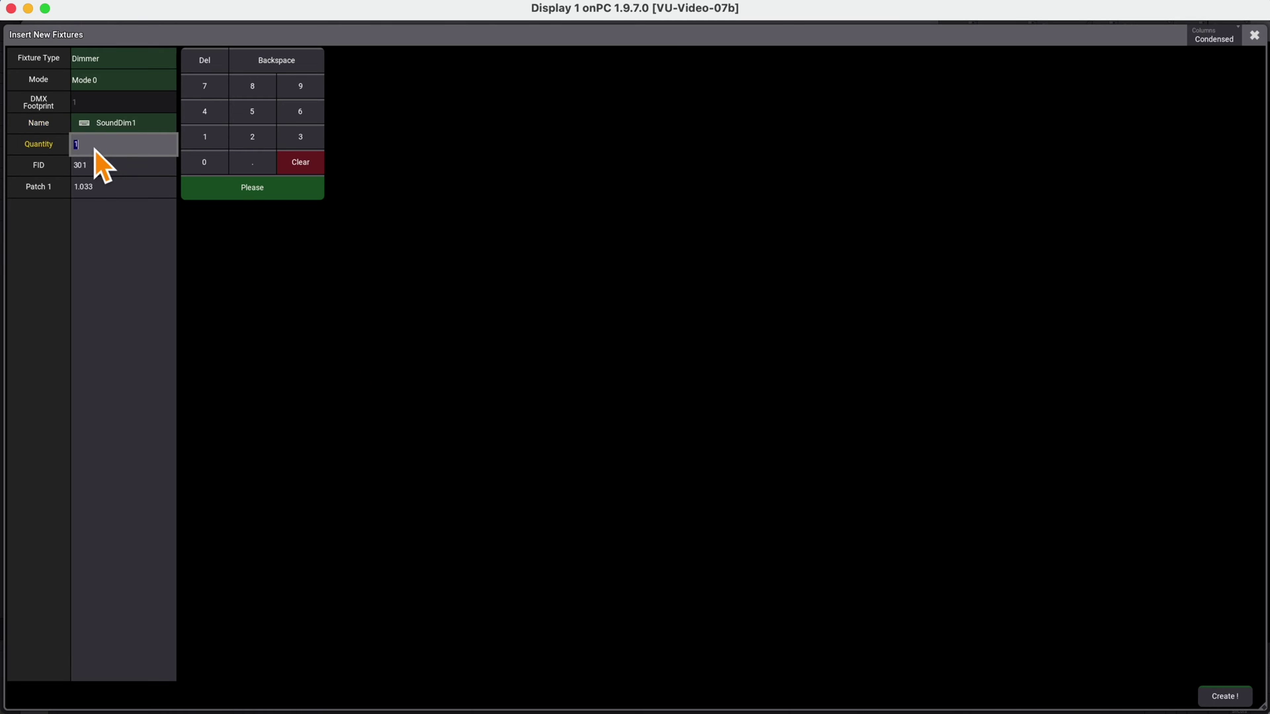
{"action": "left_click", "coordinate": [92, 167]}
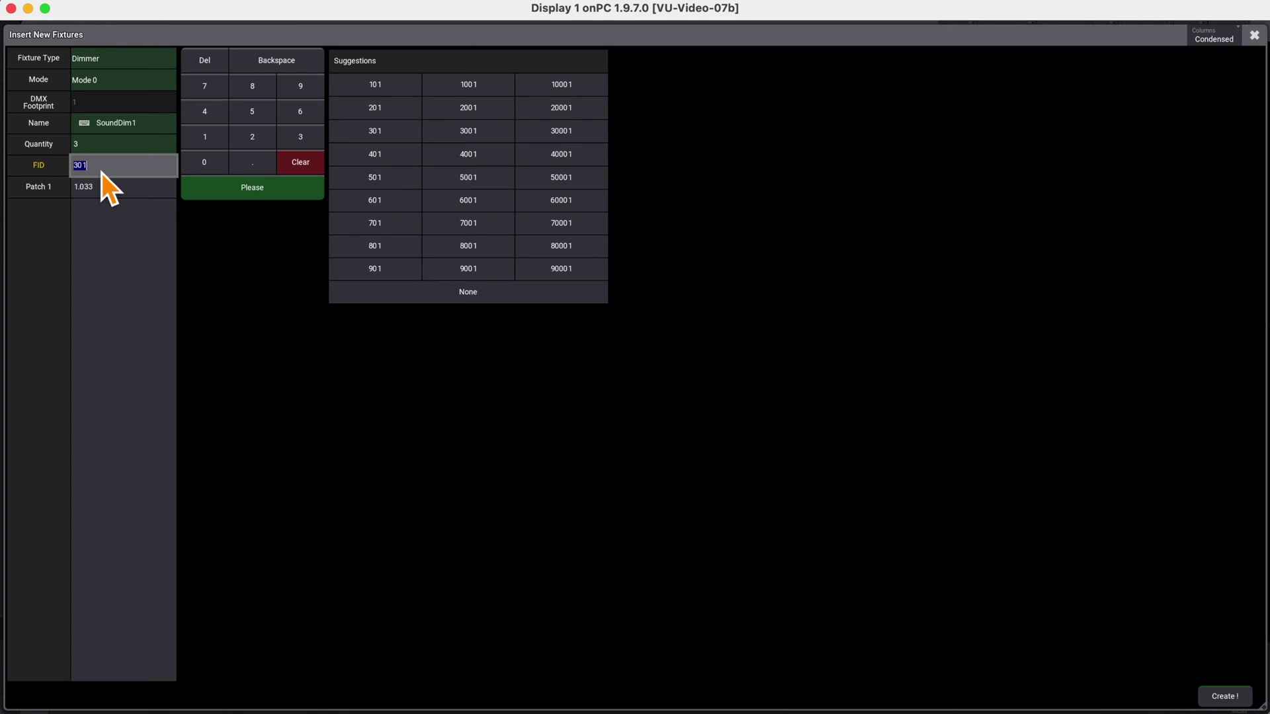
{"action": "type", "text": "10"}
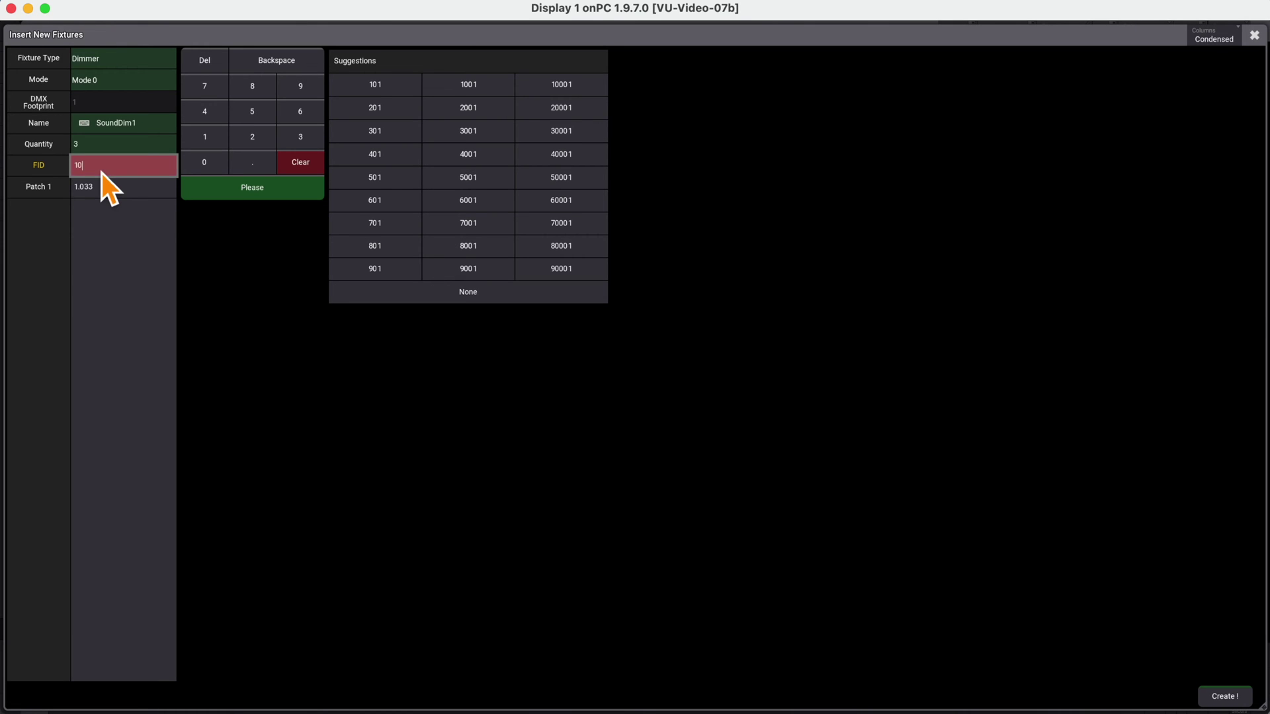
{"action": "type", "text": "001"}
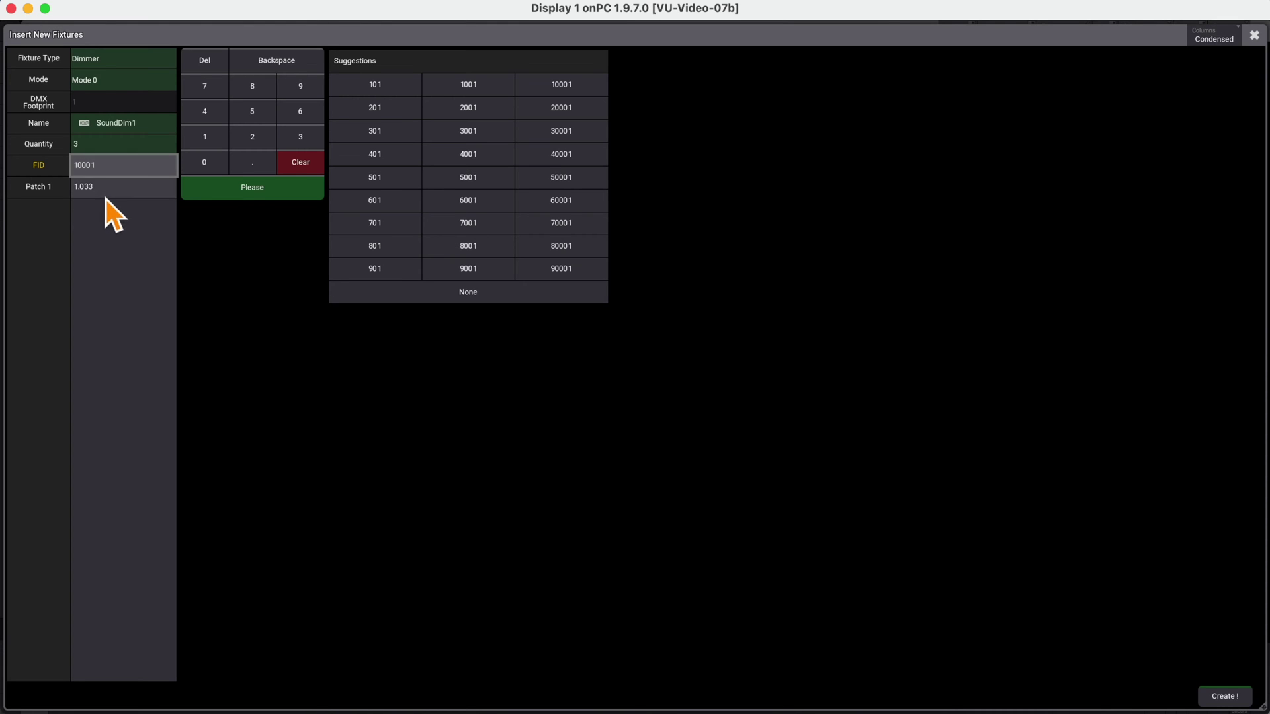
{"action": "left_click", "coordinate": [93, 192]}
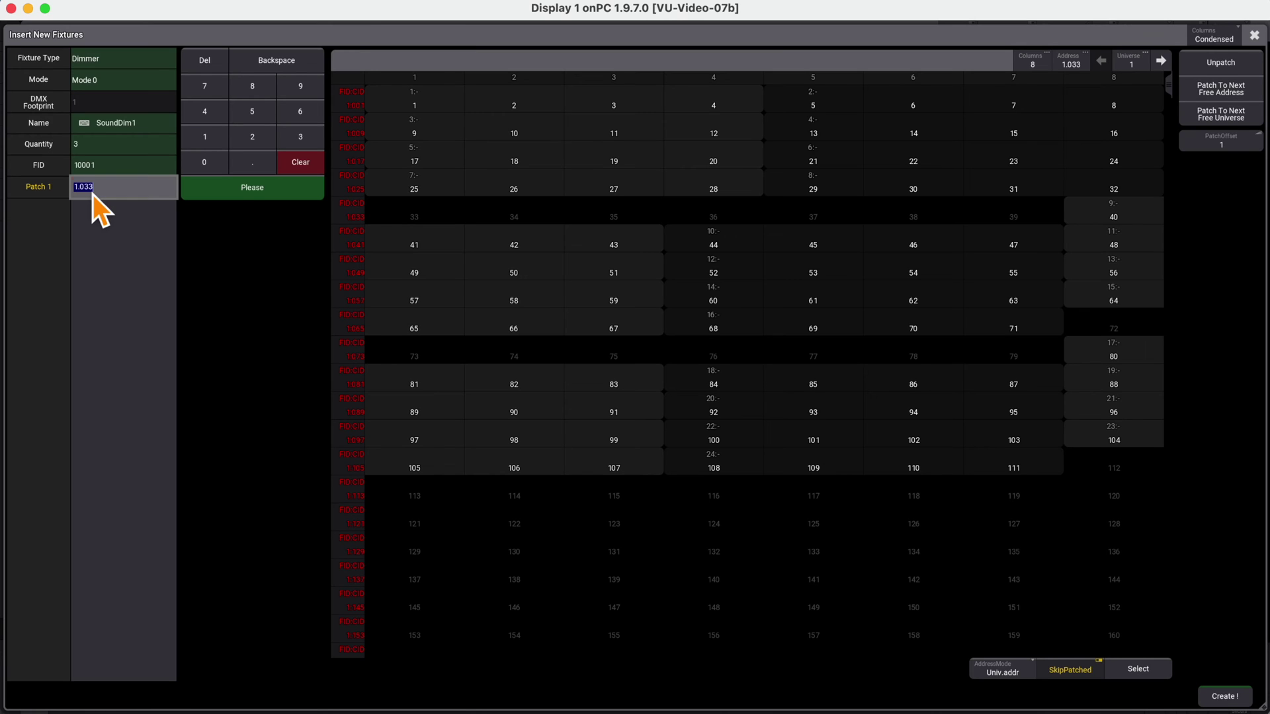
{"action": "type", "text": "100"}
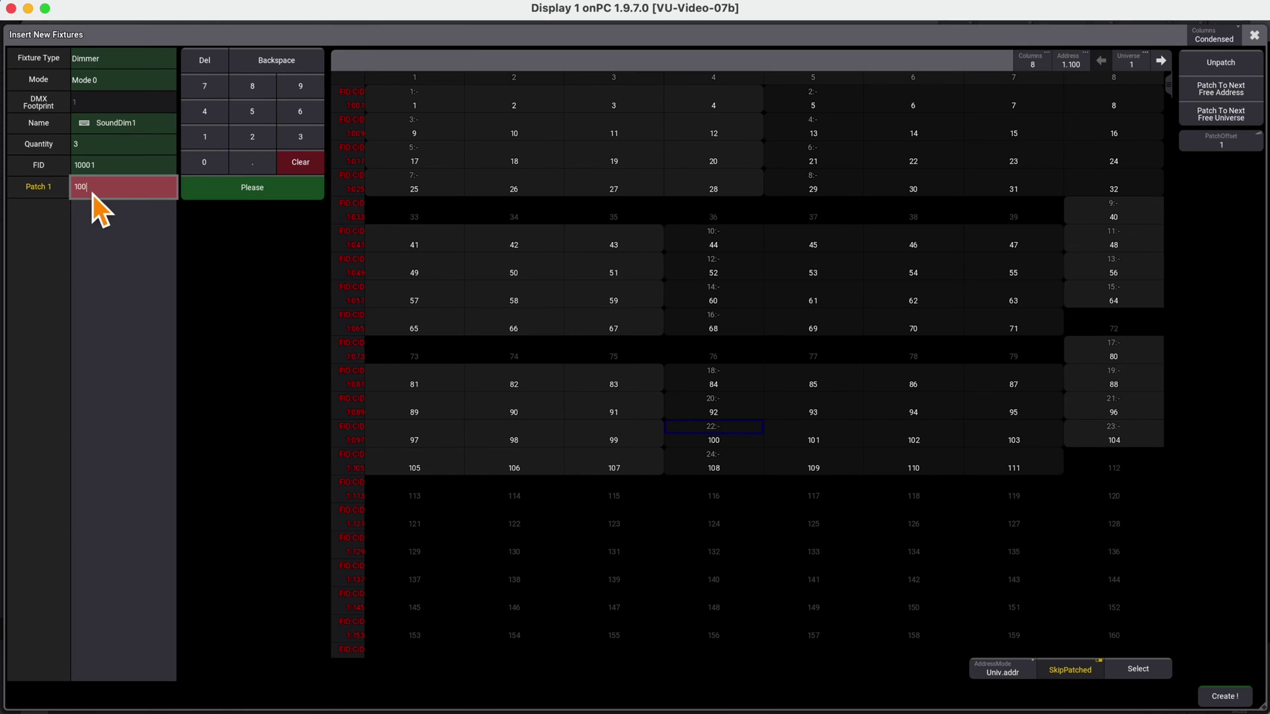
{"action": "type", "text": "0"}
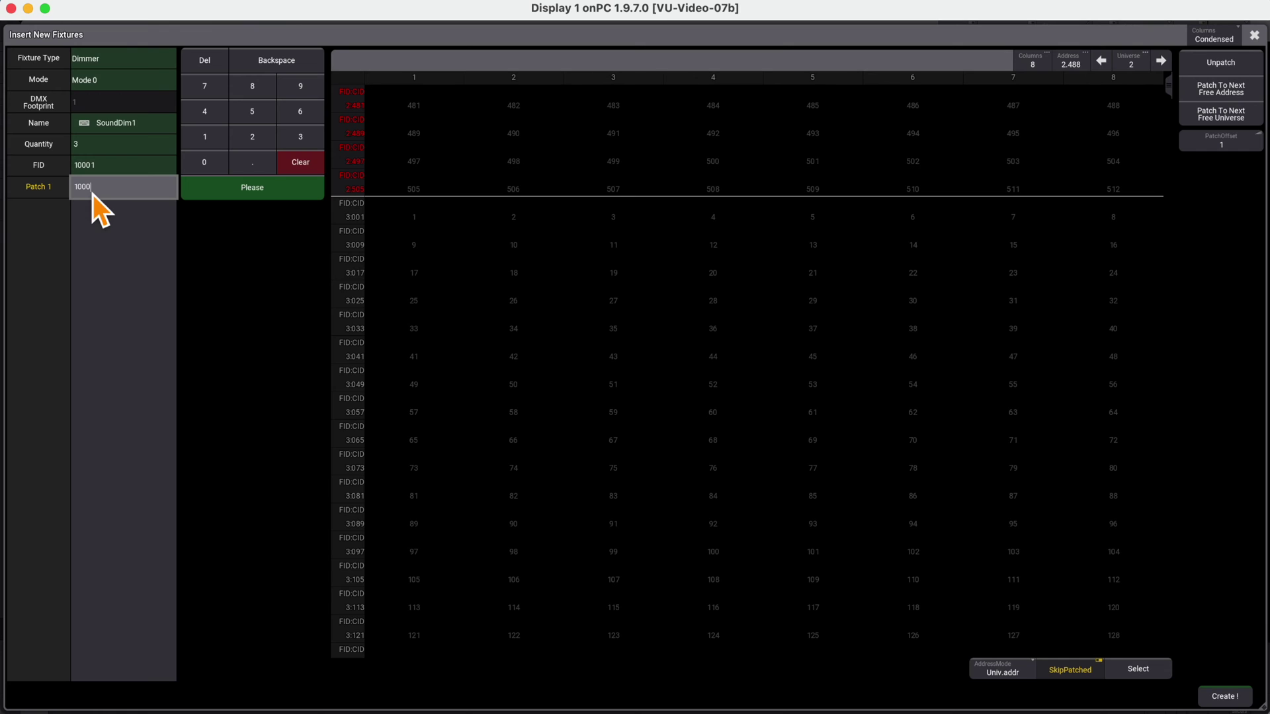
{"action": "type", "text": ".1"}
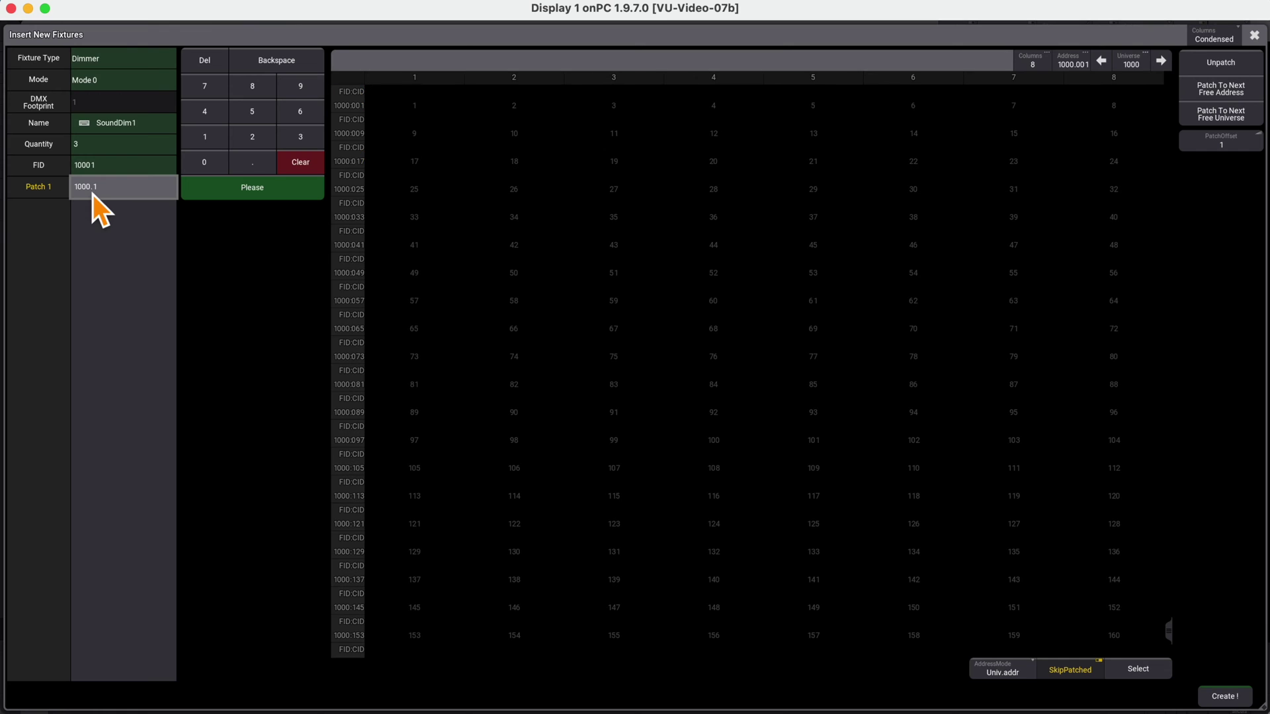
{"action": "left_click", "coordinate": [233, 190]}
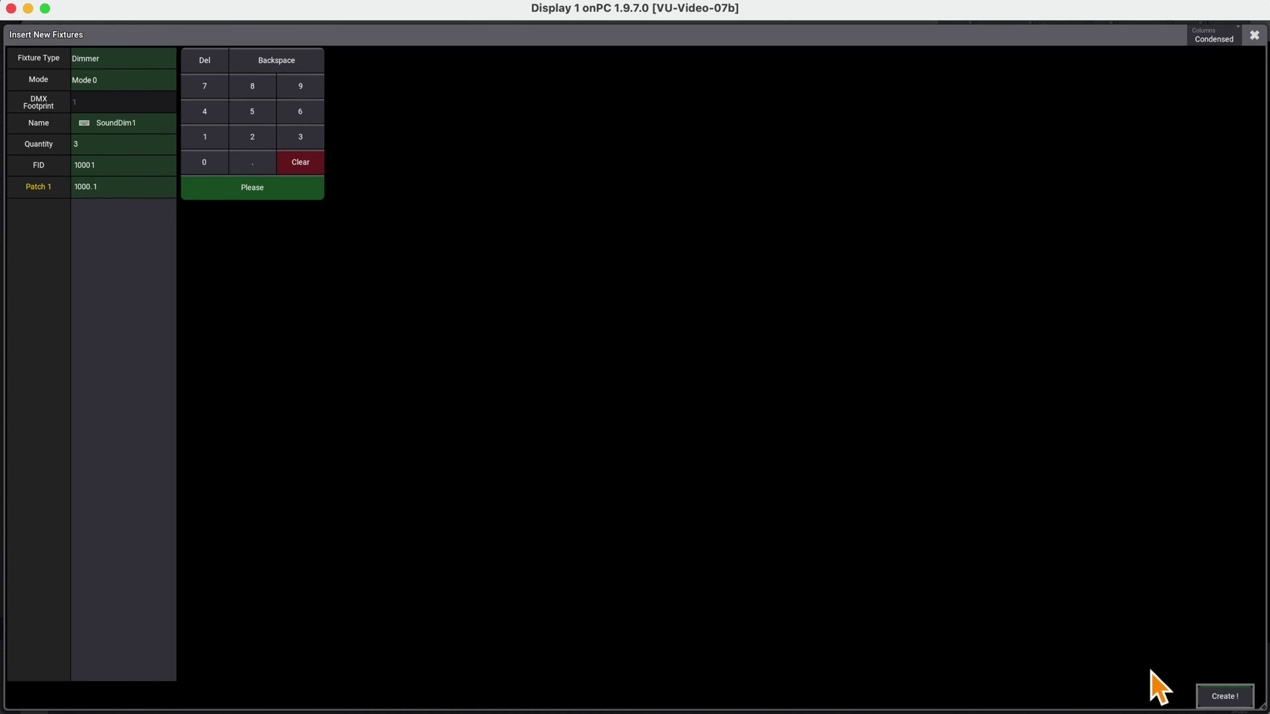
{"action": "left_click", "coordinate": [1235, 700]}
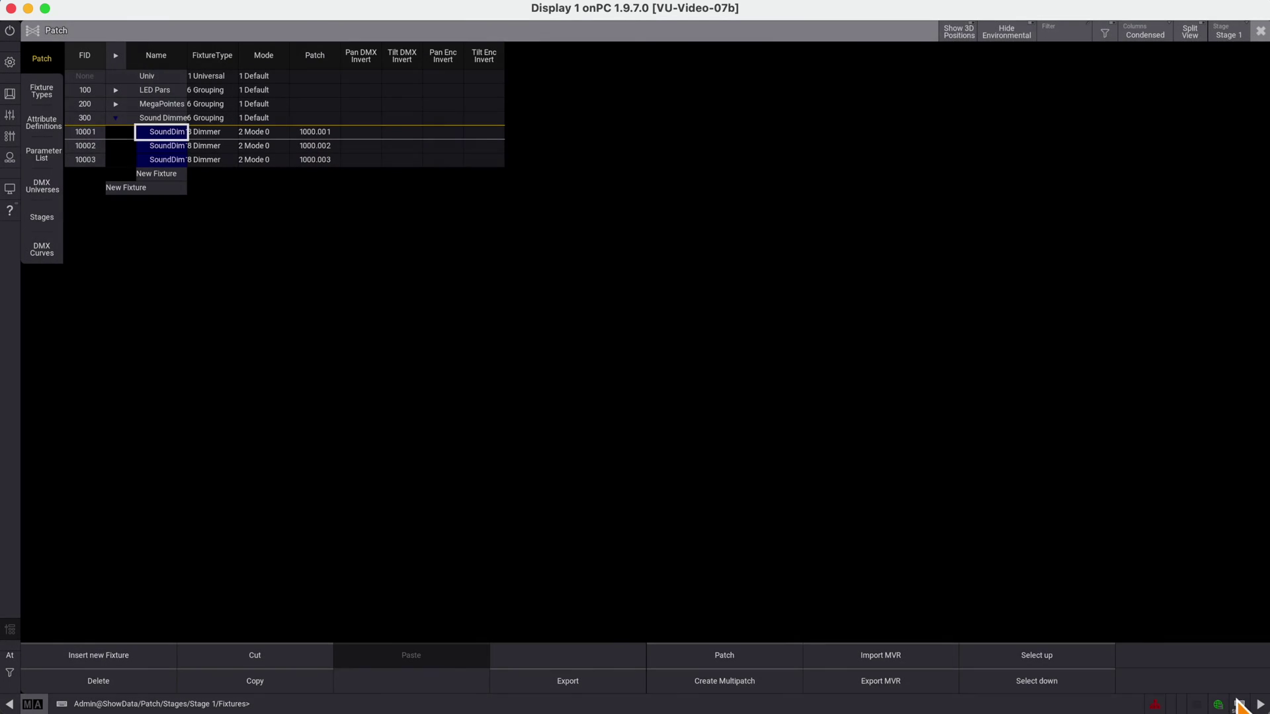
{"action": "left_click", "coordinate": [1261, 31]}
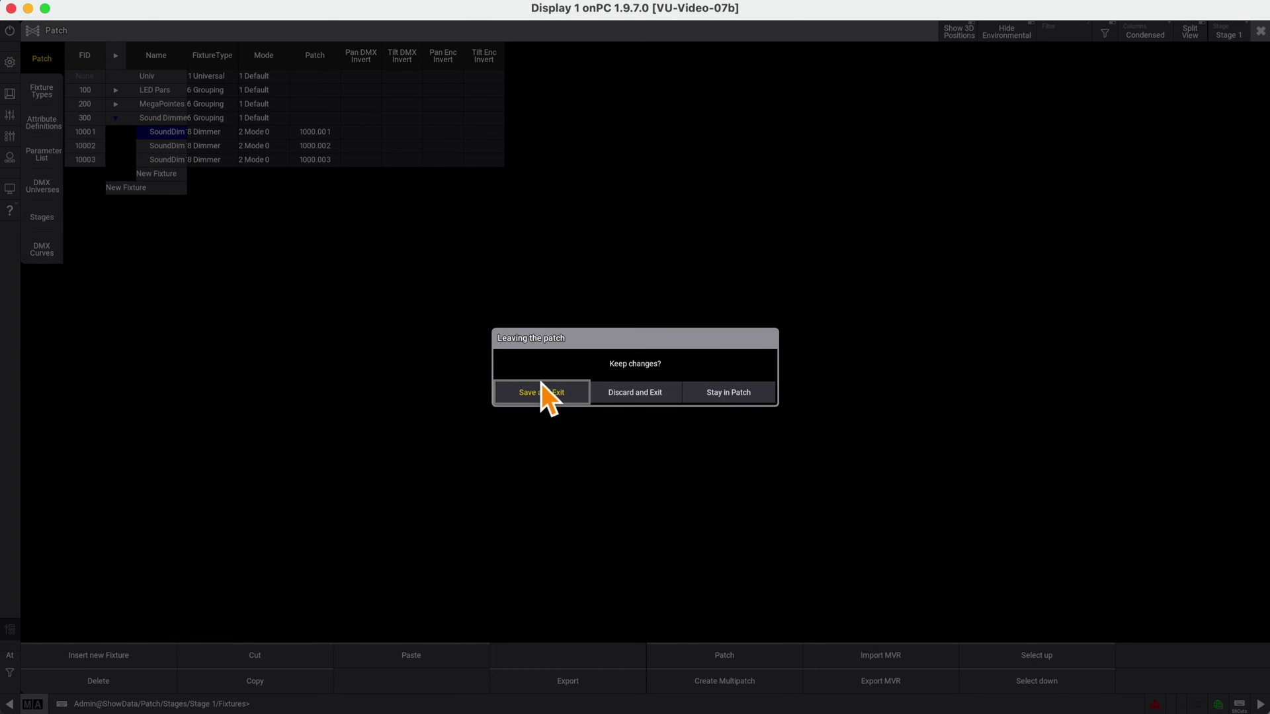
{"action": "left_click", "coordinate": [562, 398]}
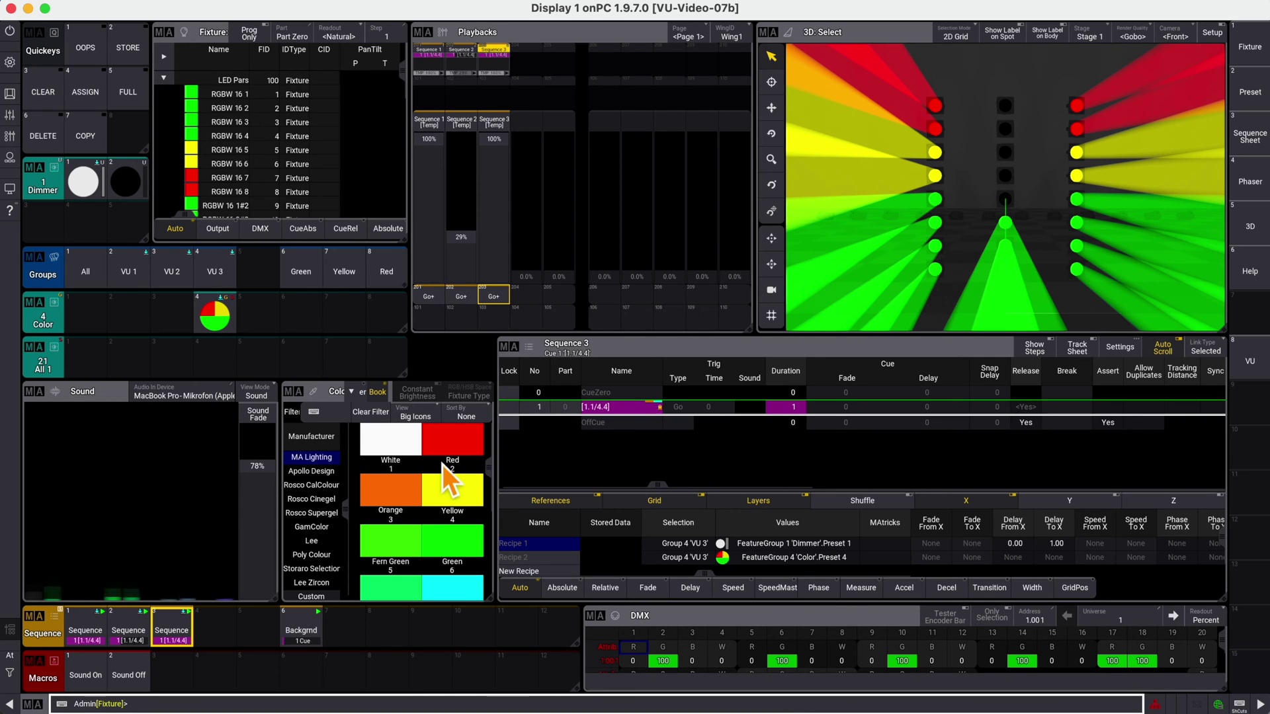
Step: Review the Sound On macro's lines, then run it on fixtures 10001–10003
{"action": "left_click", "coordinate": [85, 675]}
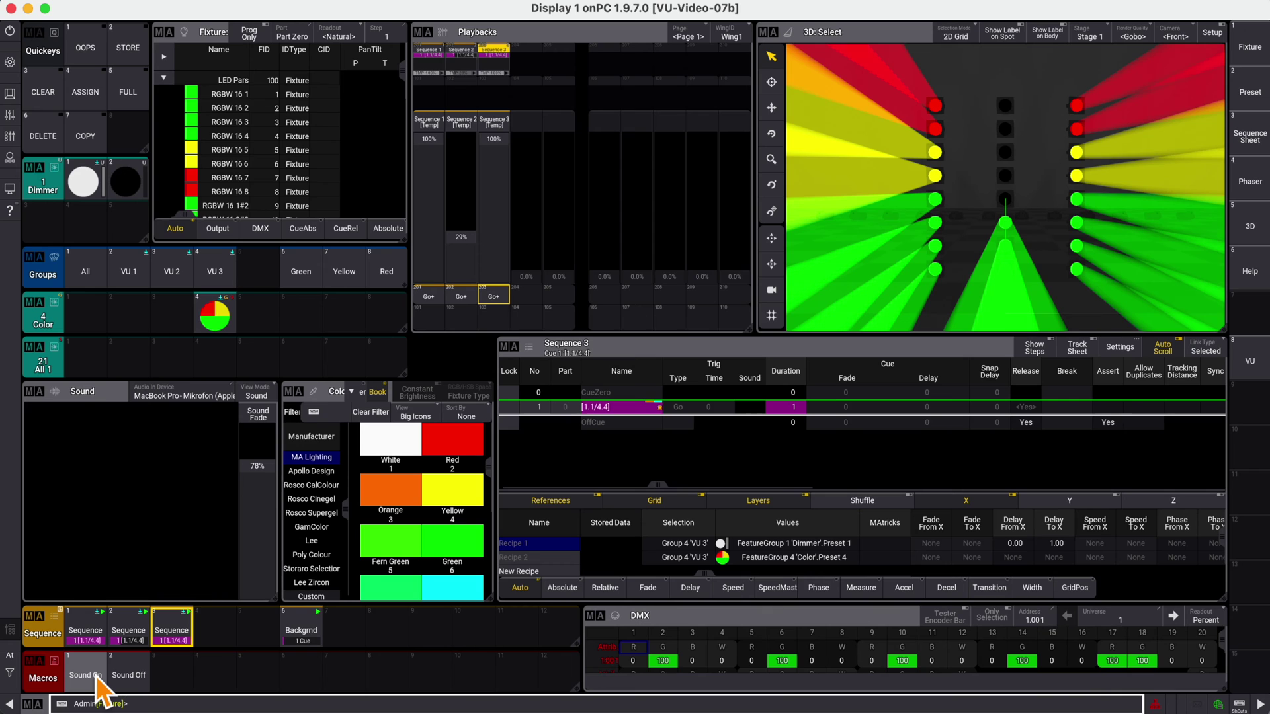
{"action": "right_click", "coordinate": [85, 675]}
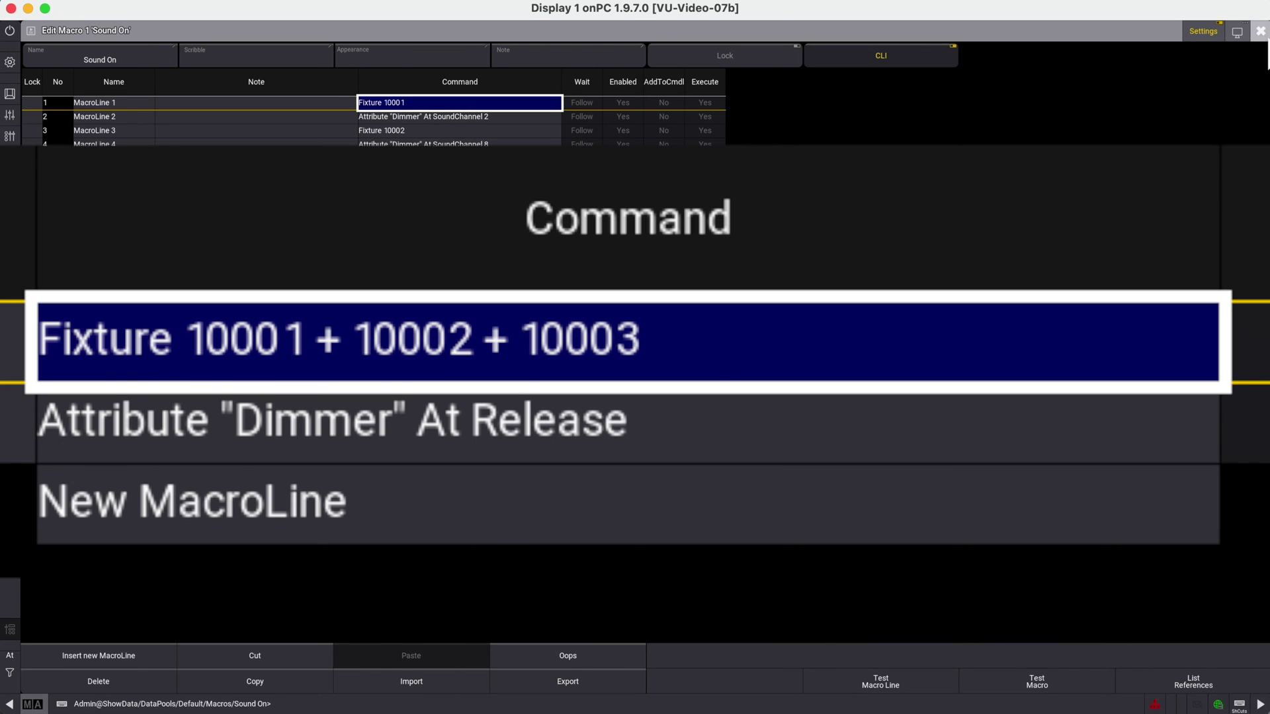
{"action": "left_click", "coordinate": [1260, 31]}
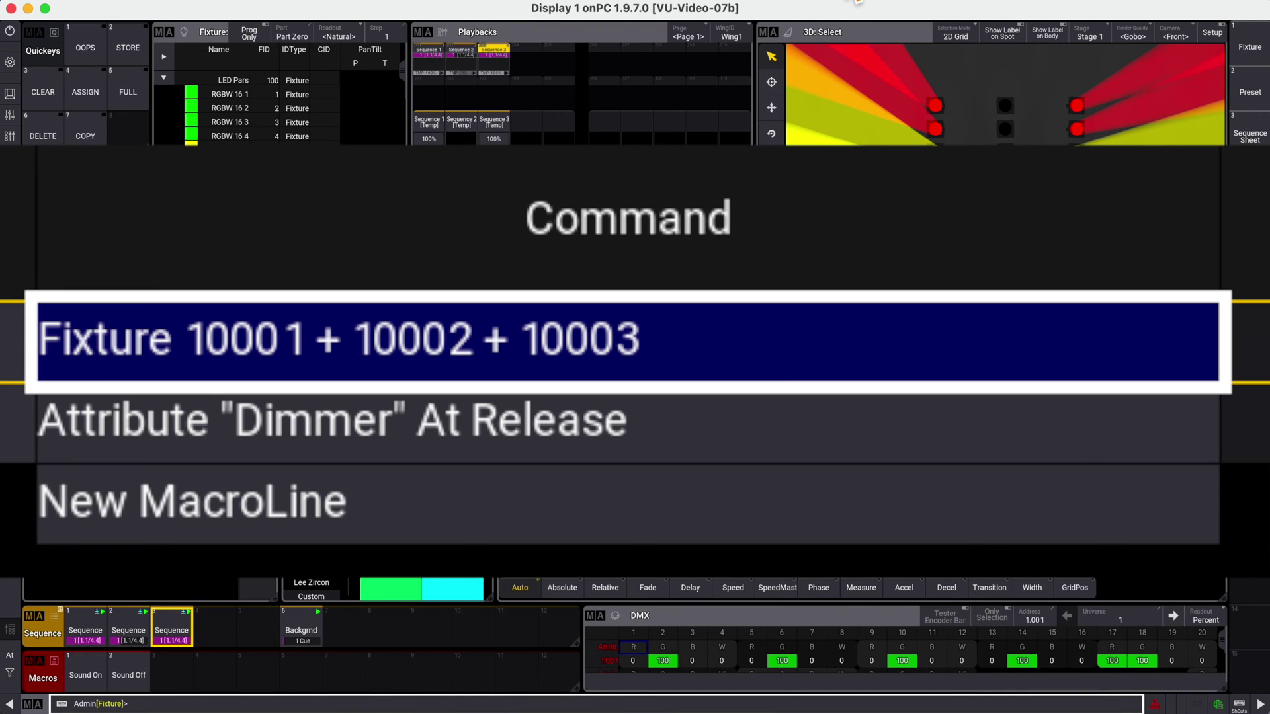
{"action": "left_click", "coordinate": [163, 78]}
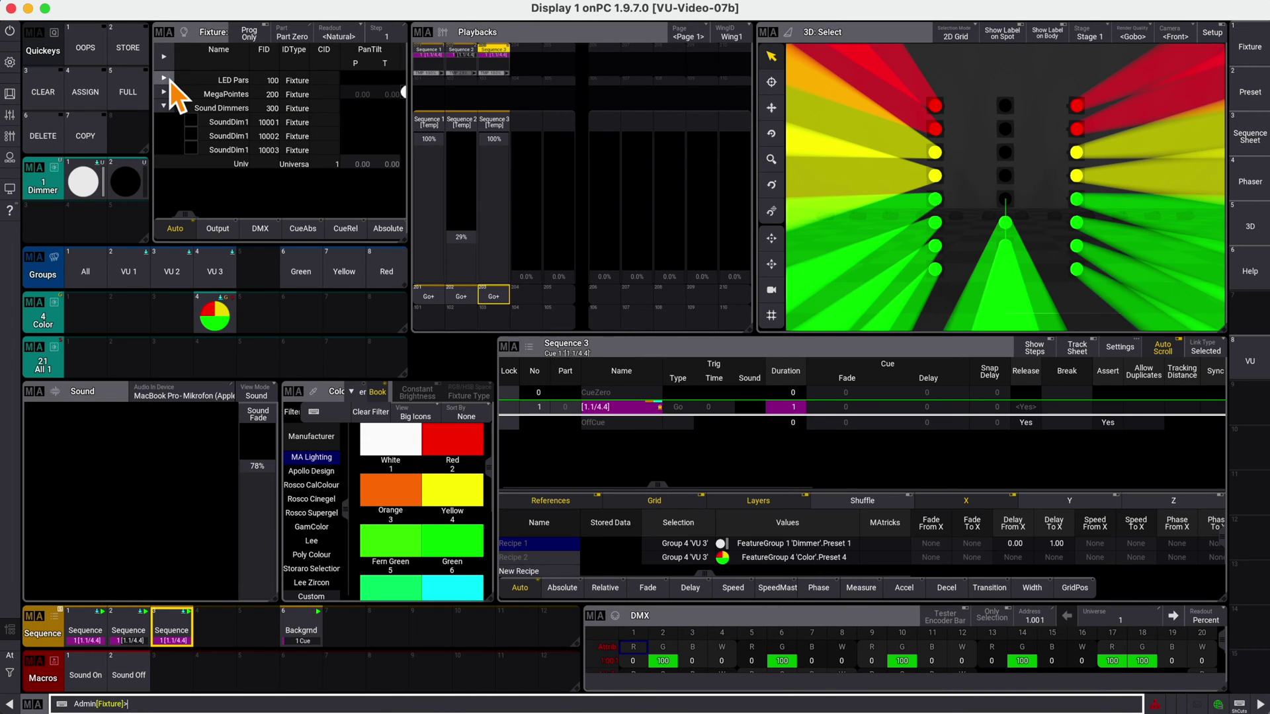
{"action": "left_click", "coordinate": [86, 675]}
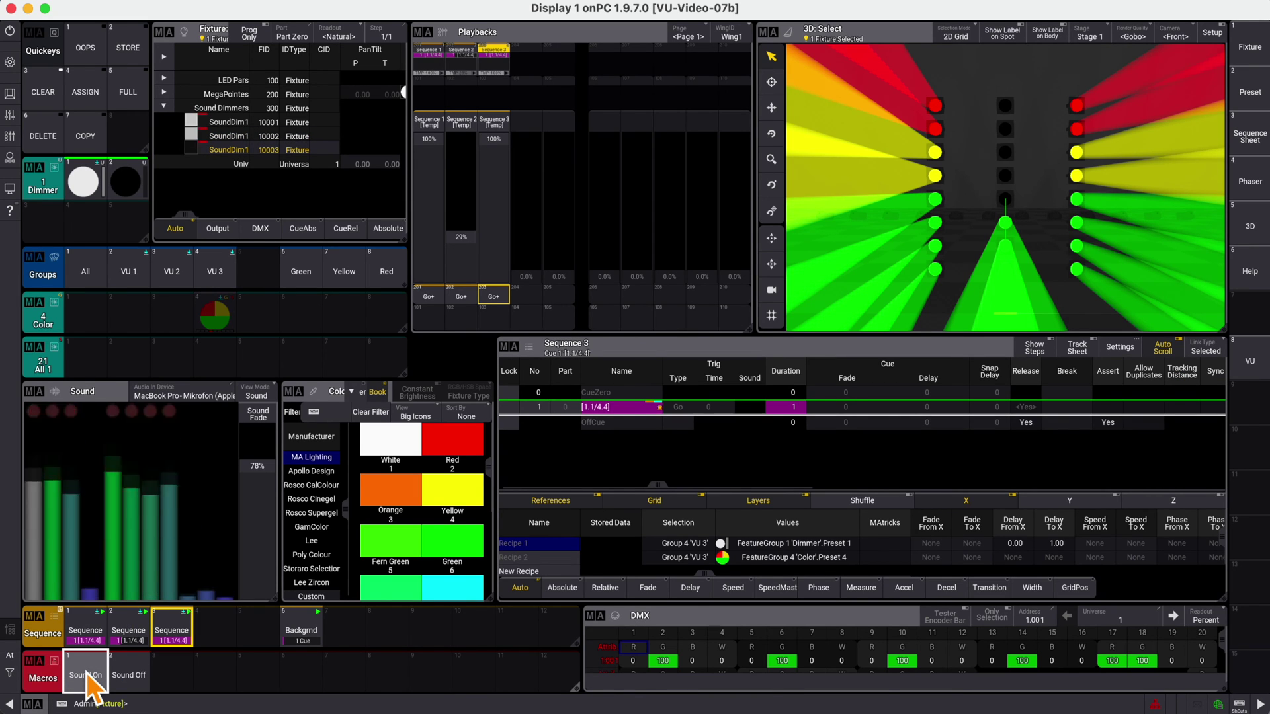
{"action": "left_click", "coordinate": [1044, 624]}
Step: Jump the DMX sheet to universe 1000 by entering address 1000
{"action": "type", "text": "1000.1"}
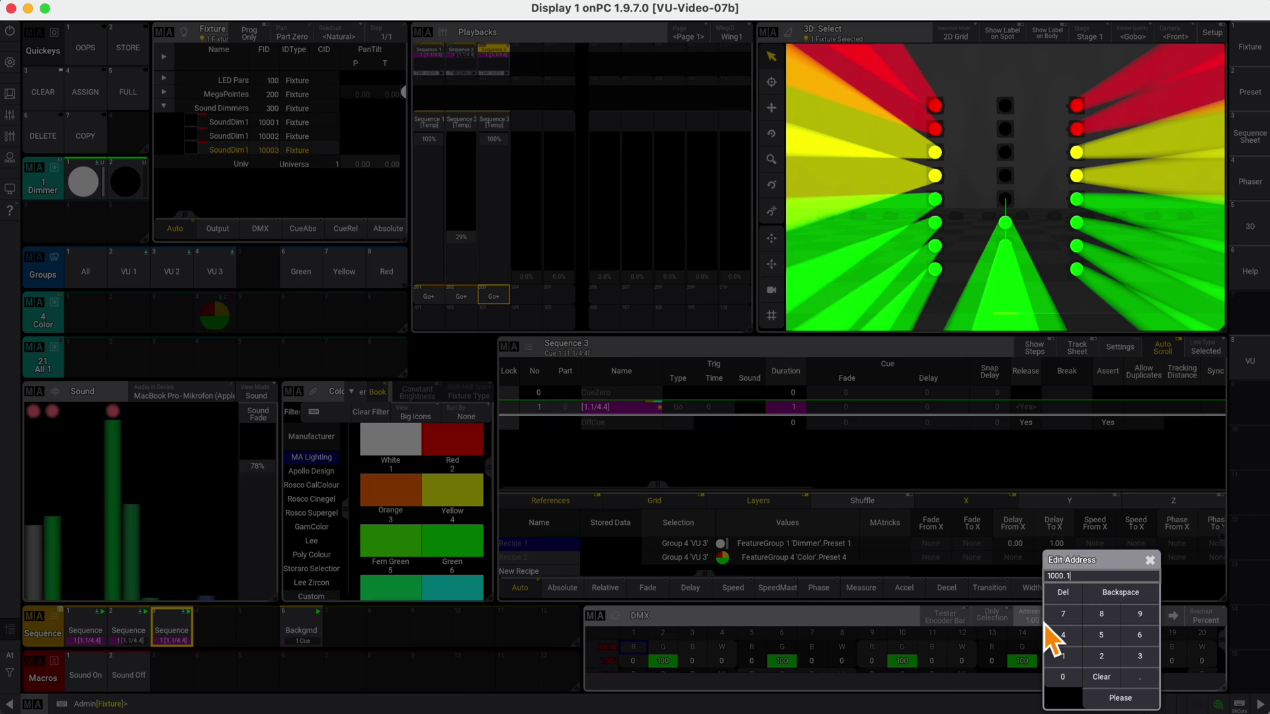
{"action": "key", "text": "Return"}
{"action": "left_click", "coordinate": [1044, 624]}
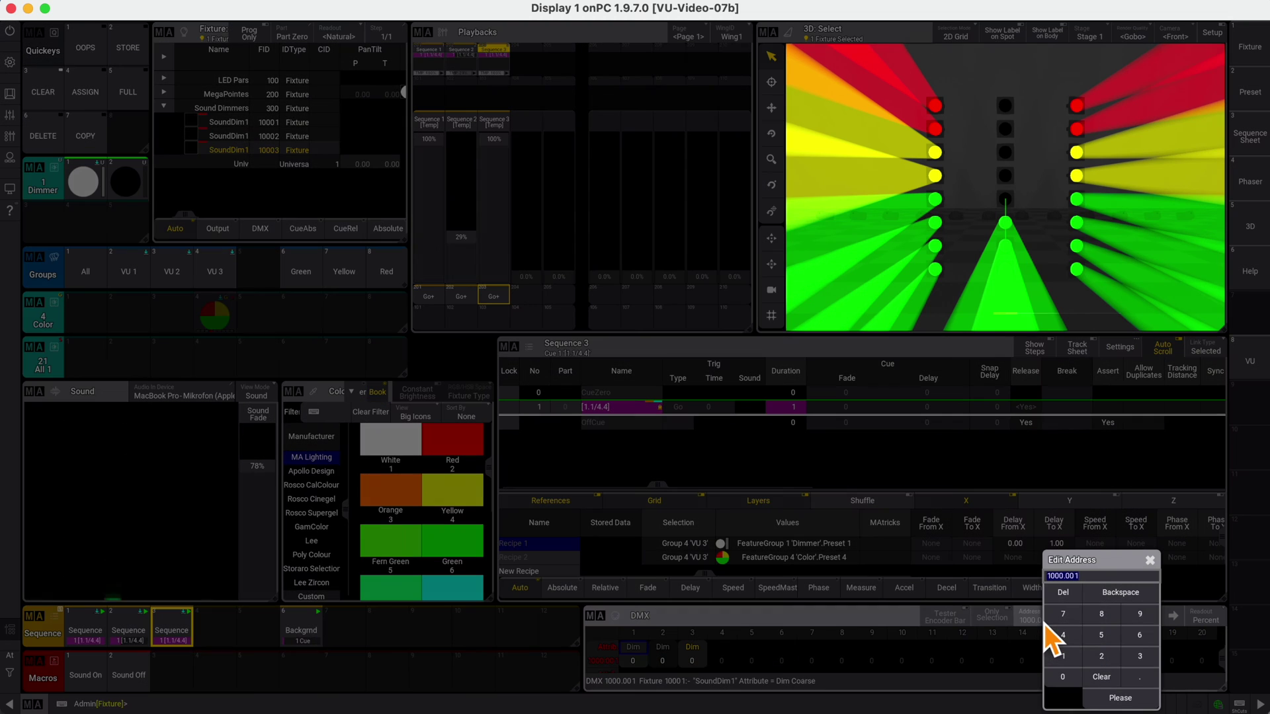
{"action": "left_click", "coordinate": [1151, 561]}
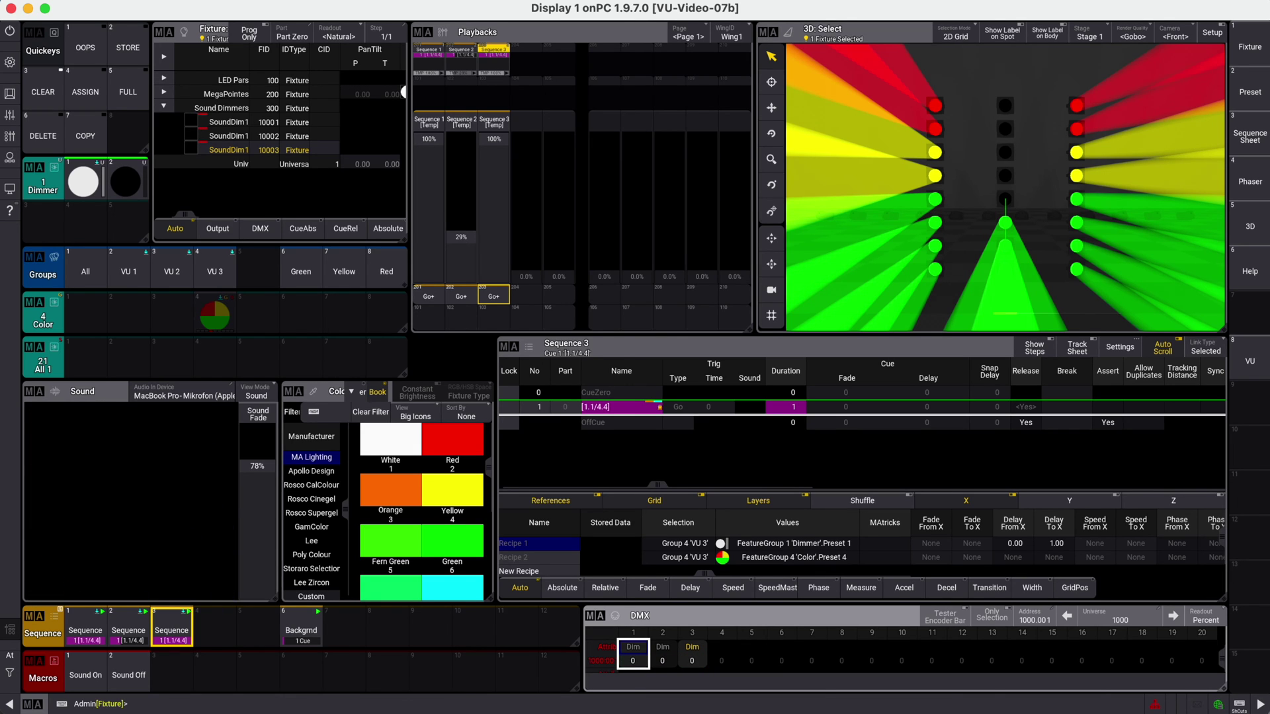
Step: Insert a new DMX remote under In & Out and set its address to 1000.001
{"action": "left_click", "coordinate": [10, 63]}
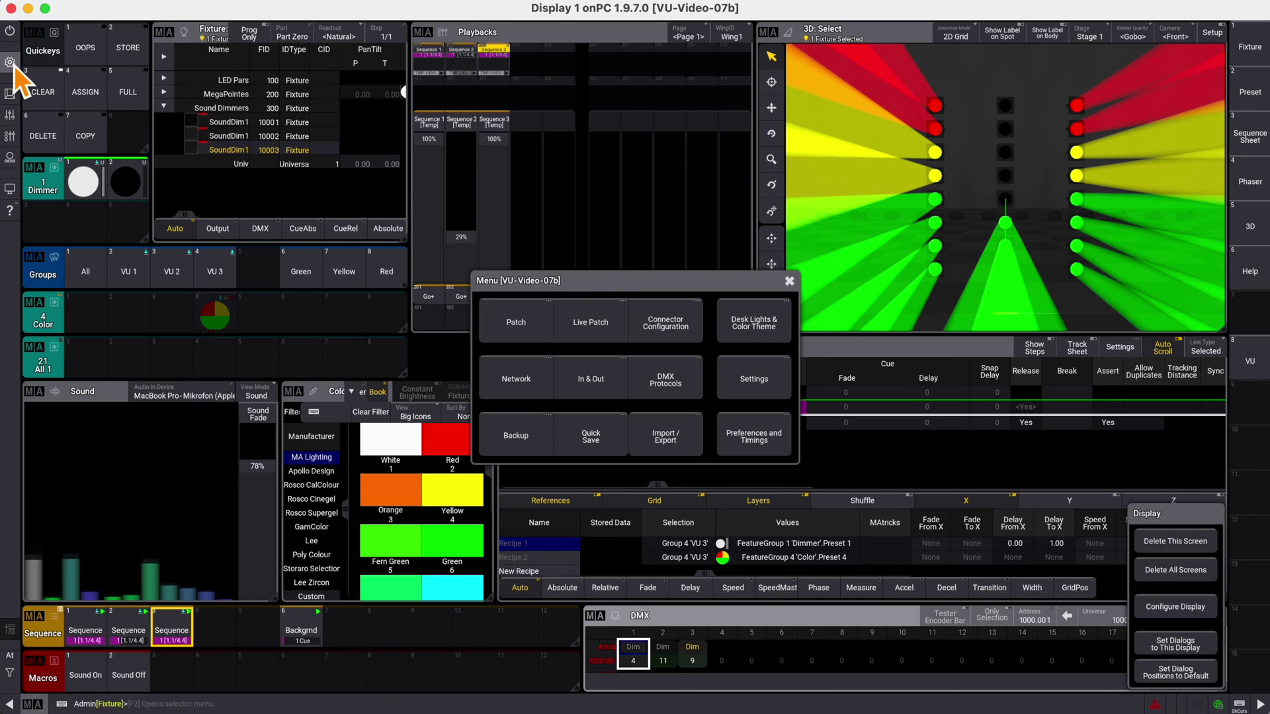
{"action": "left_click", "coordinate": [588, 377]}
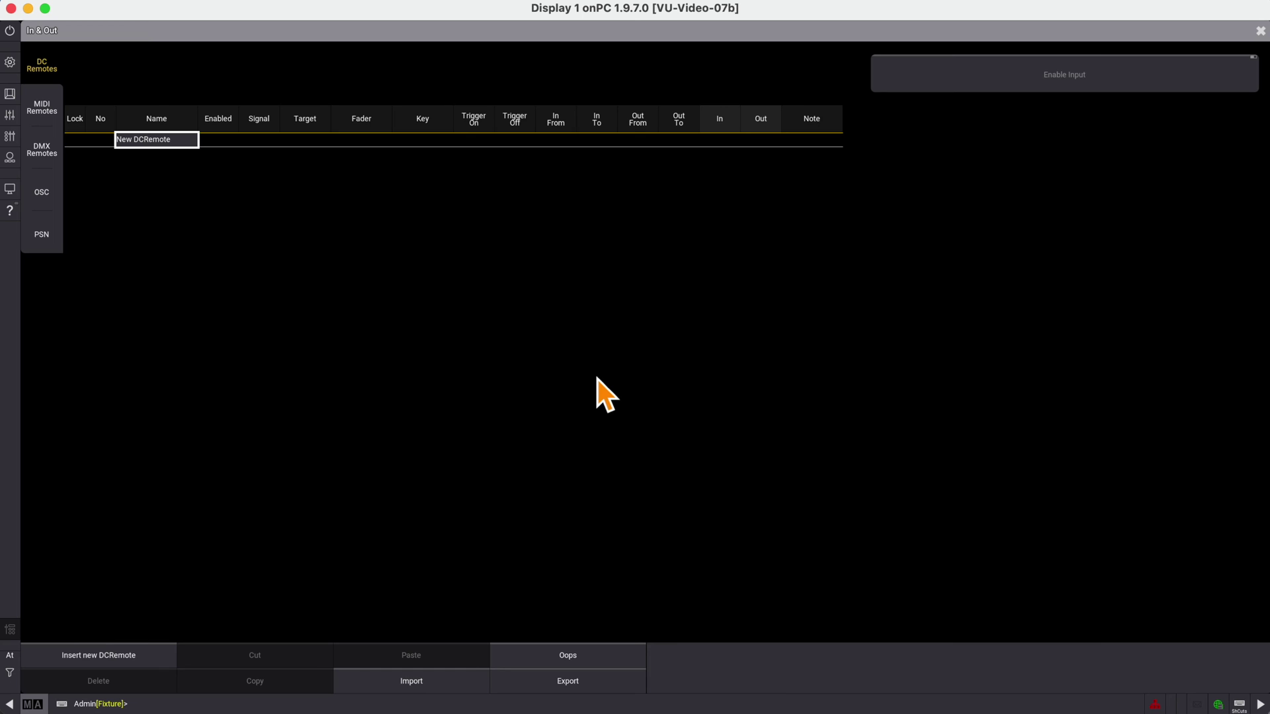
{"action": "left_click", "coordinate": [42, 152]}
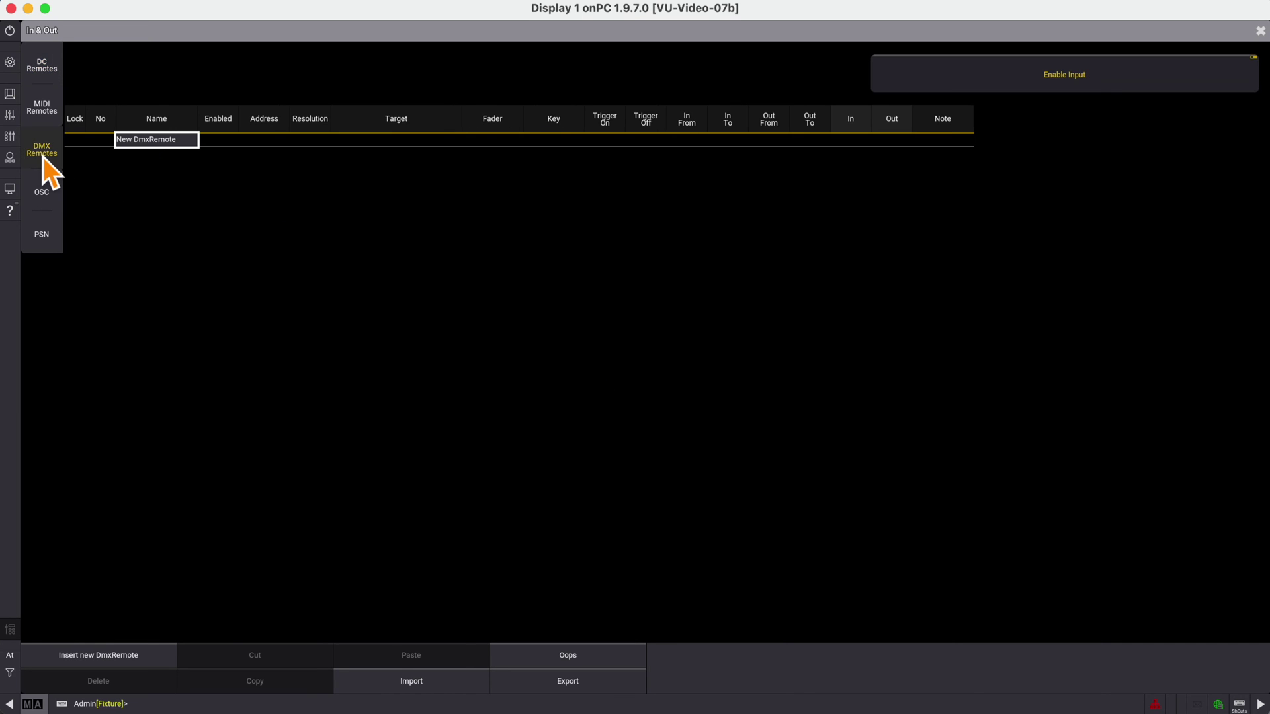
{"action": "left_click", "coordinate": [101, 654]}
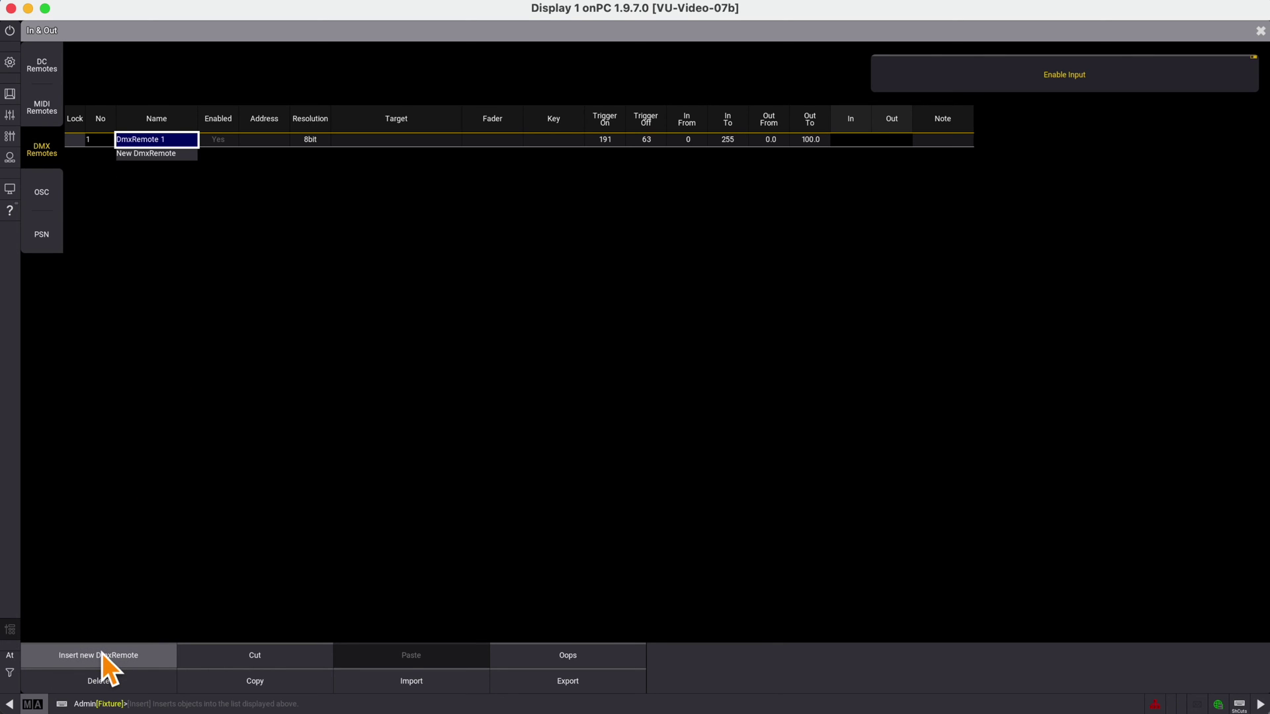
{"action": "left_click", "coordinate": [285, 140]}
{"action": "left_click", "coordinate": [284, 141]}
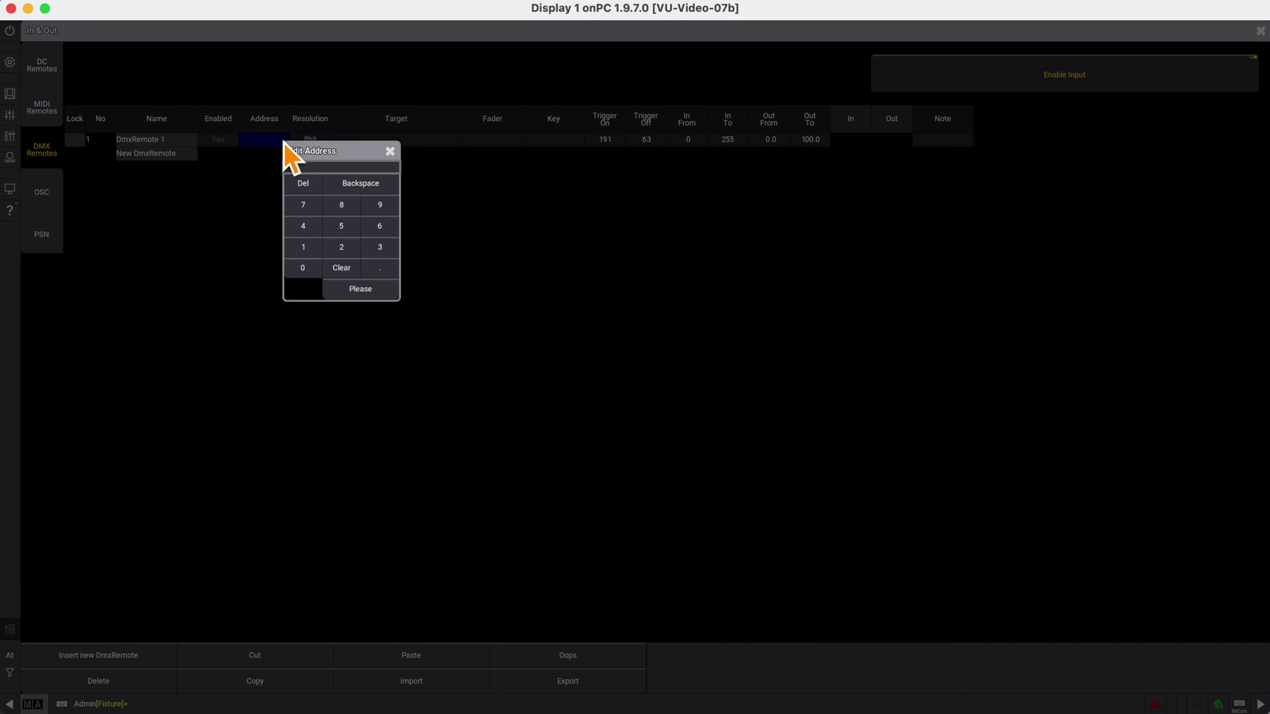
{"action": "double_click", "coordinate": [307, 274]}
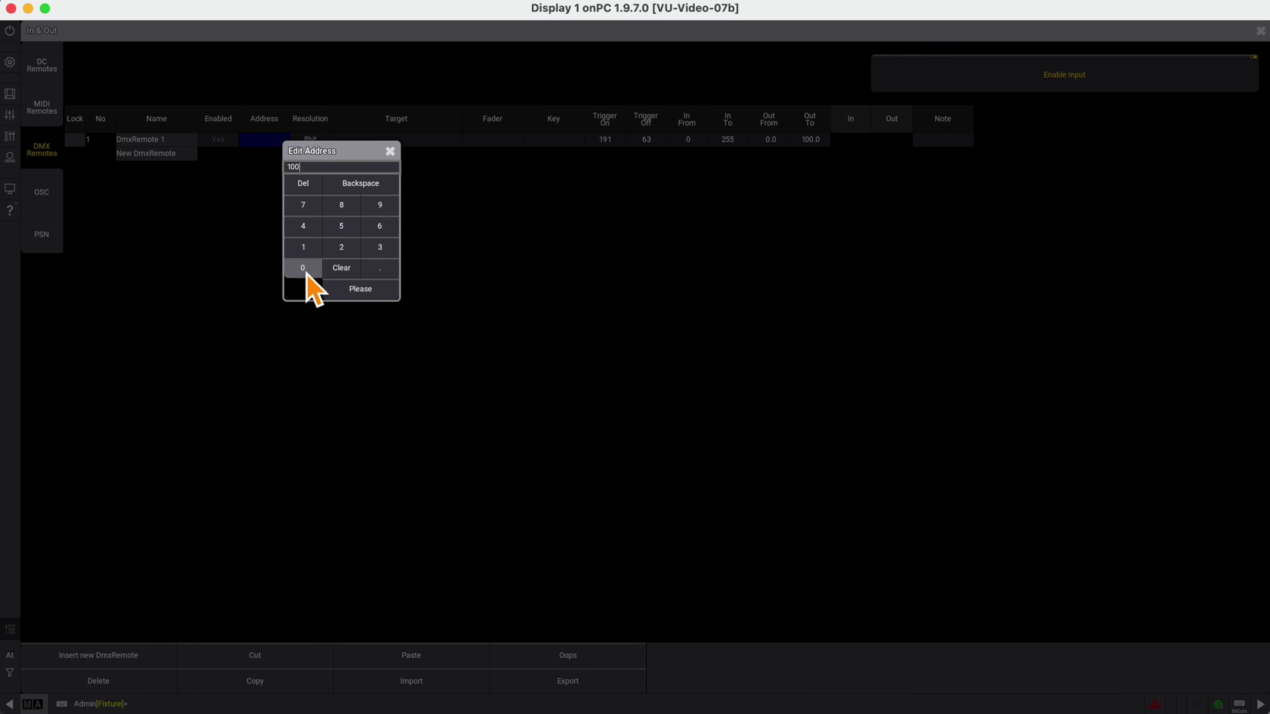
{"action": "left_click", "coordinate": [377, 273]}
{"action": "left_click", "coordinate": [302, 247]}
{"action": "left_click", "coordinate": [359, 289]}
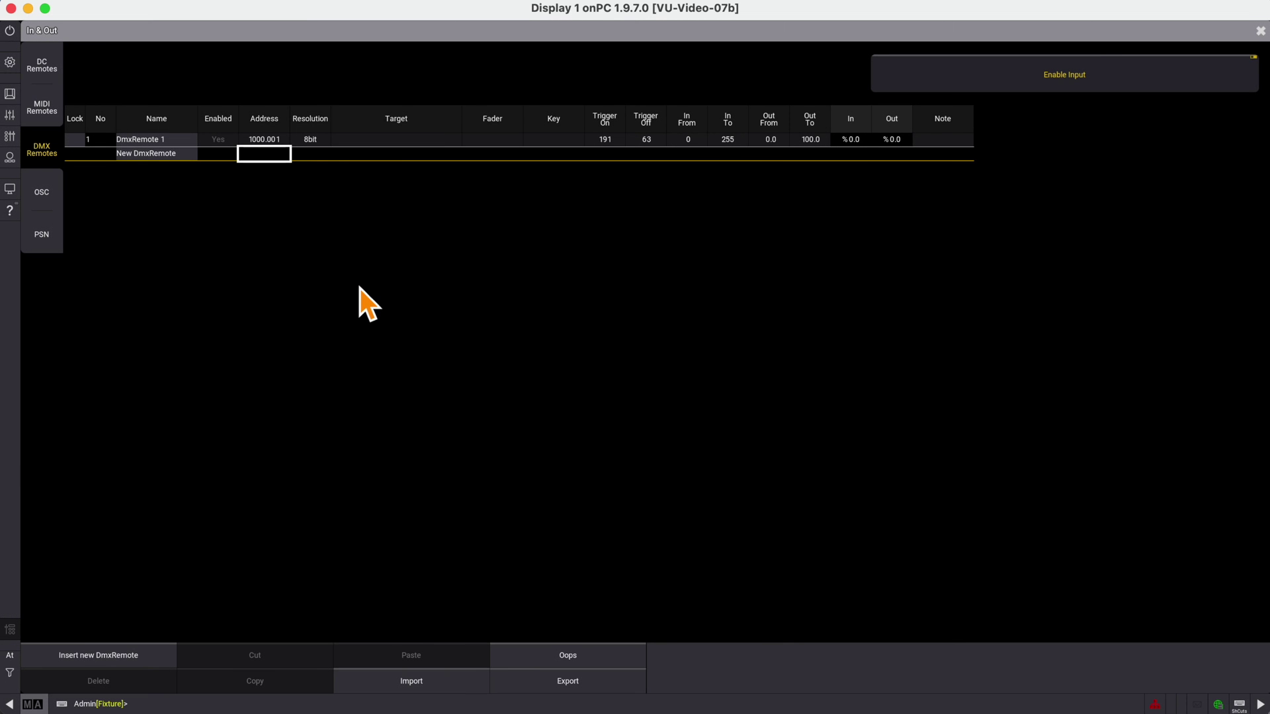
Step: Target DmxRemote 1 at Sequence 1 with the Temp fader, then close In & Out
{"action": "left_click", "coordinate": [396, 142]}
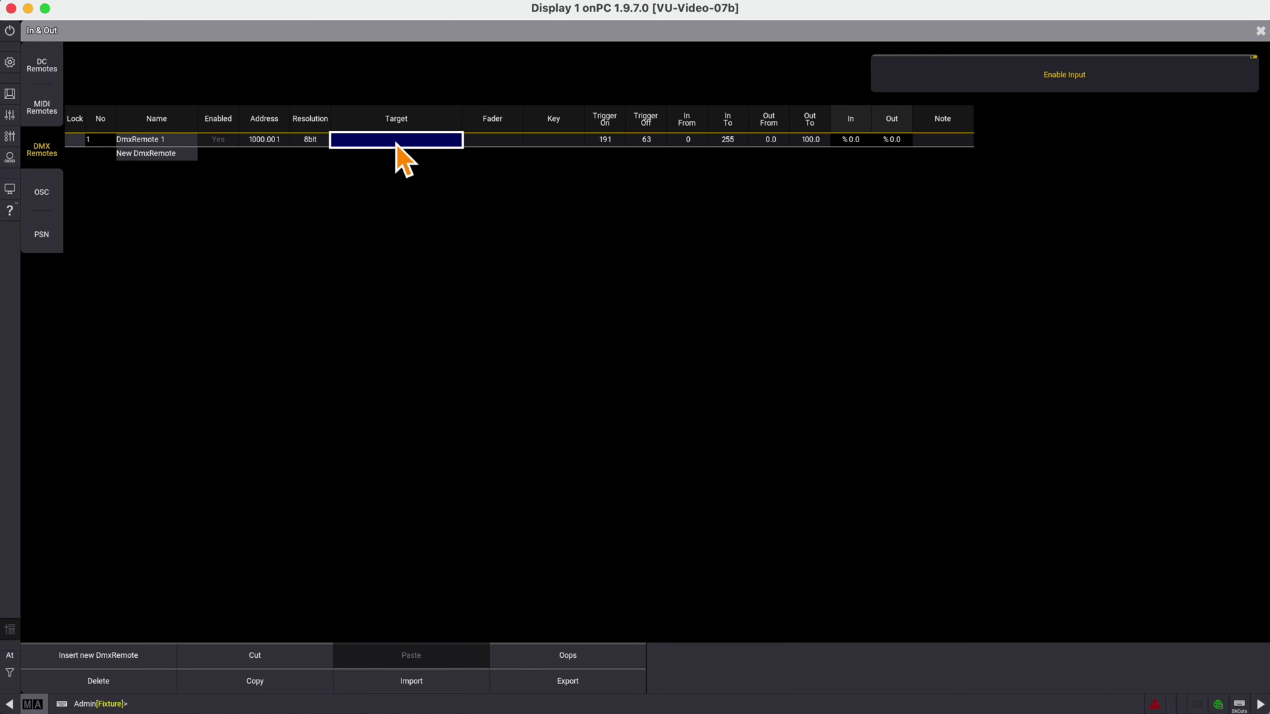
{"action": "left_click", "coordinate": [397, 141]}
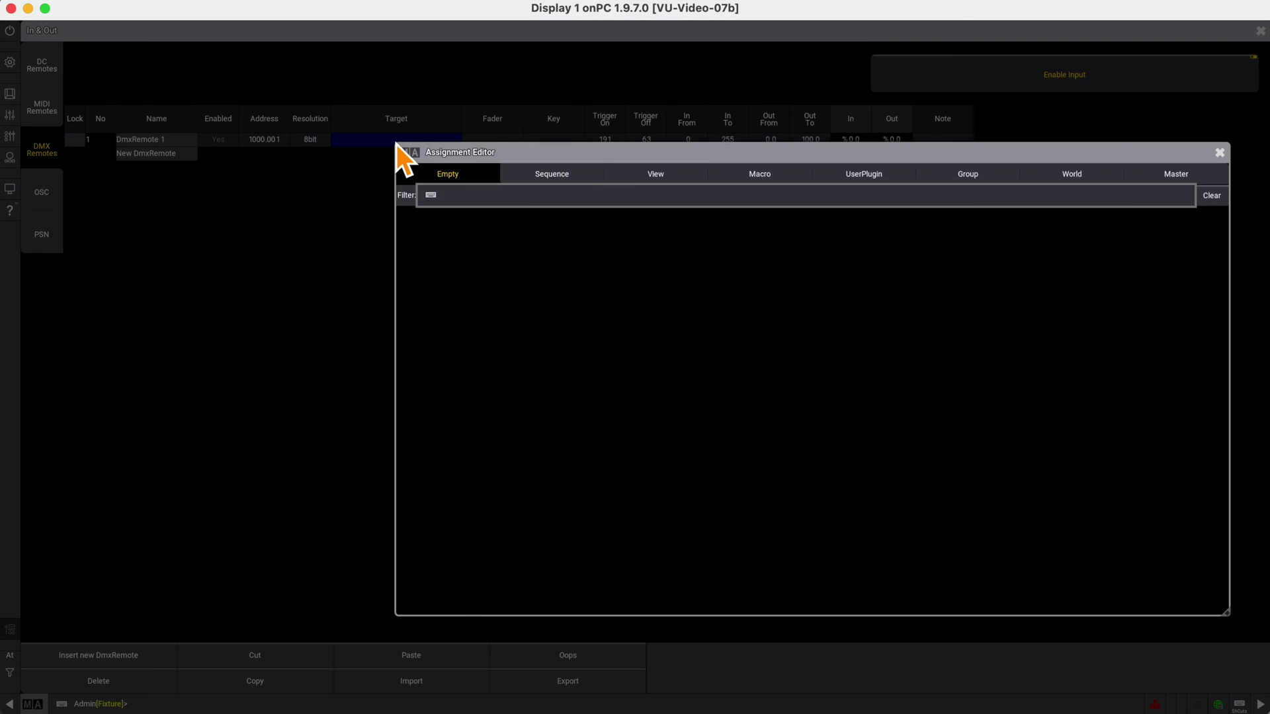
{"action": "left_click", "coordinate": [562, 176]}
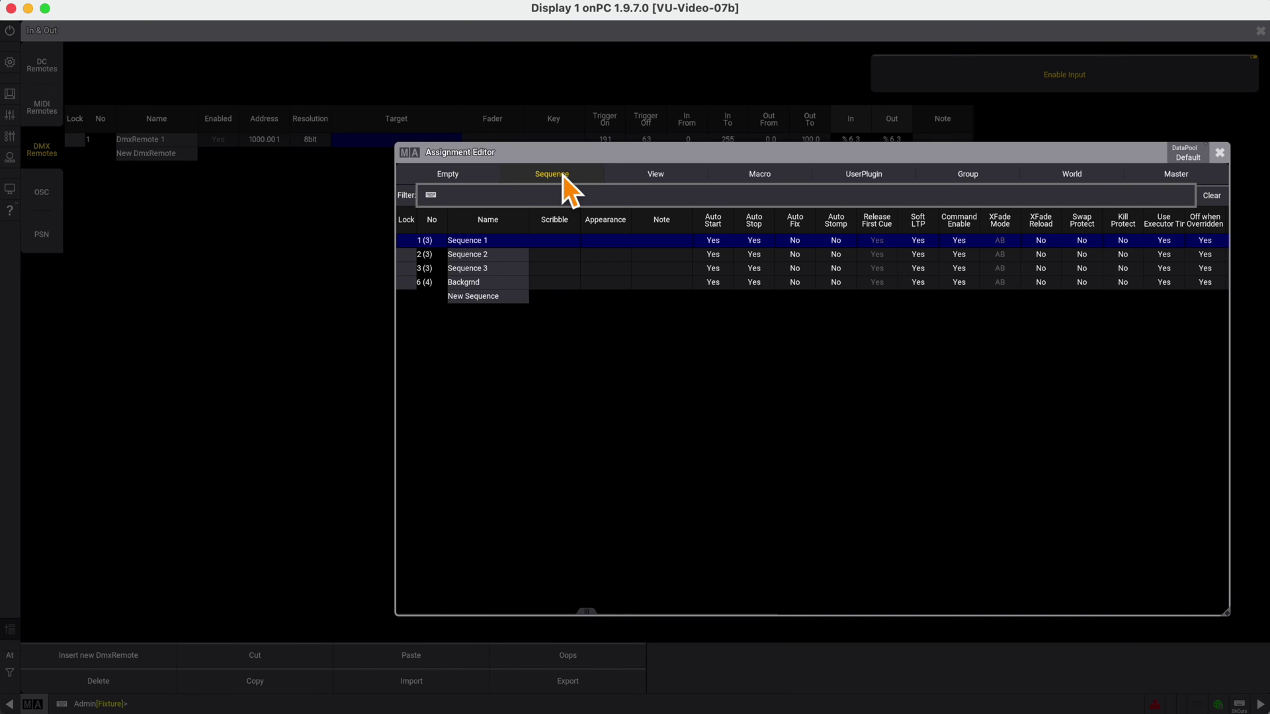
{"action": "left_click", "coordinate": [495, 243]}
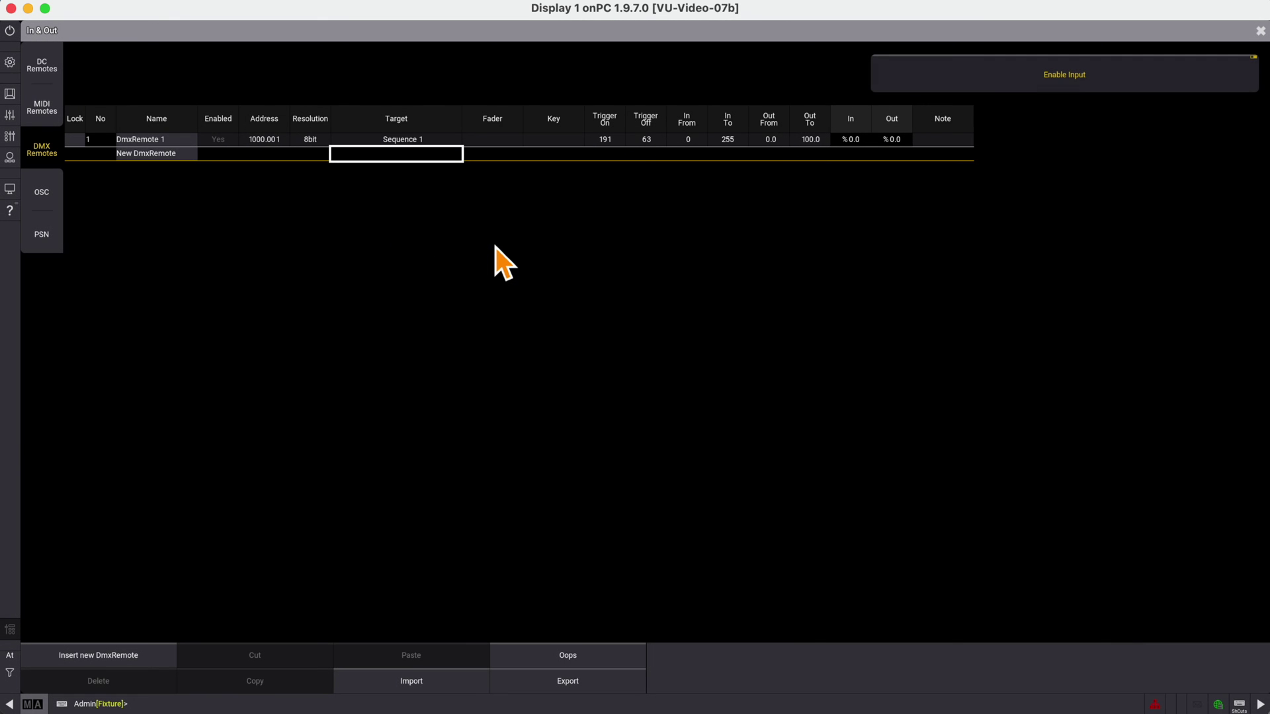
{"action": "left_click", "coordinate": [494, 155]}
{"action": "left_click", "coordinate": [495, 155]}
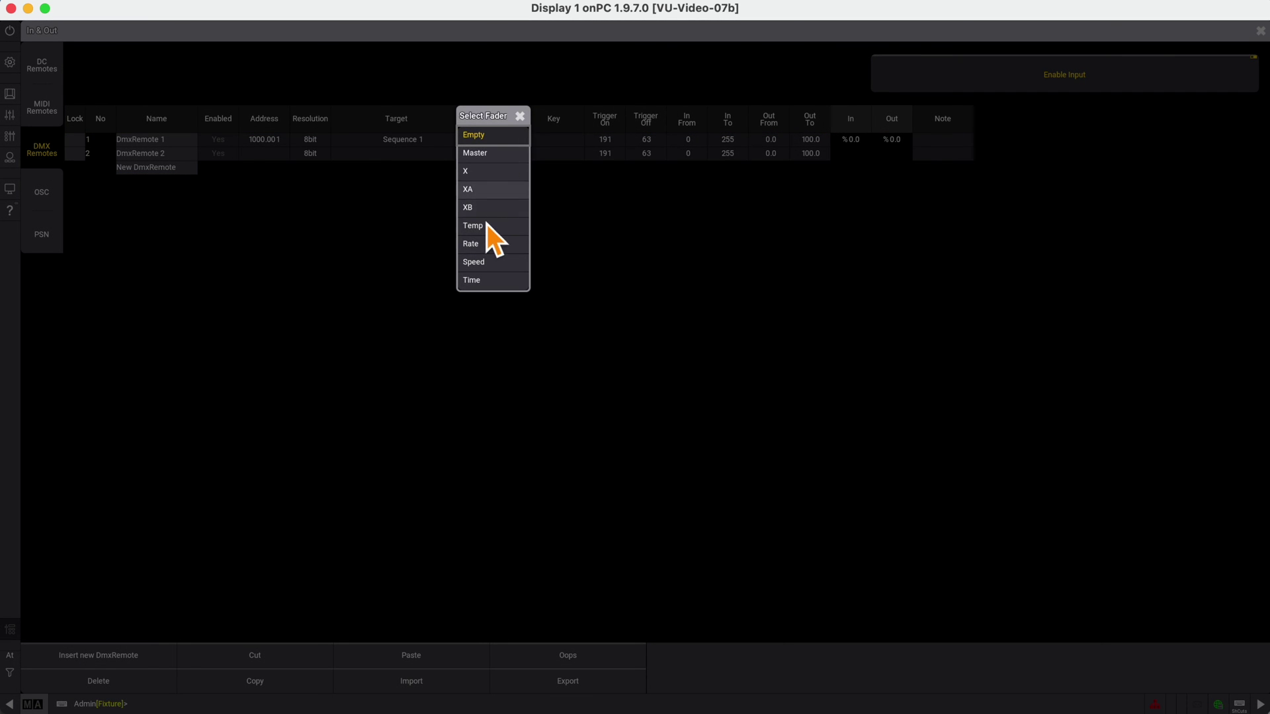
{"action": "left_click", "coordinate": [485, 228]}
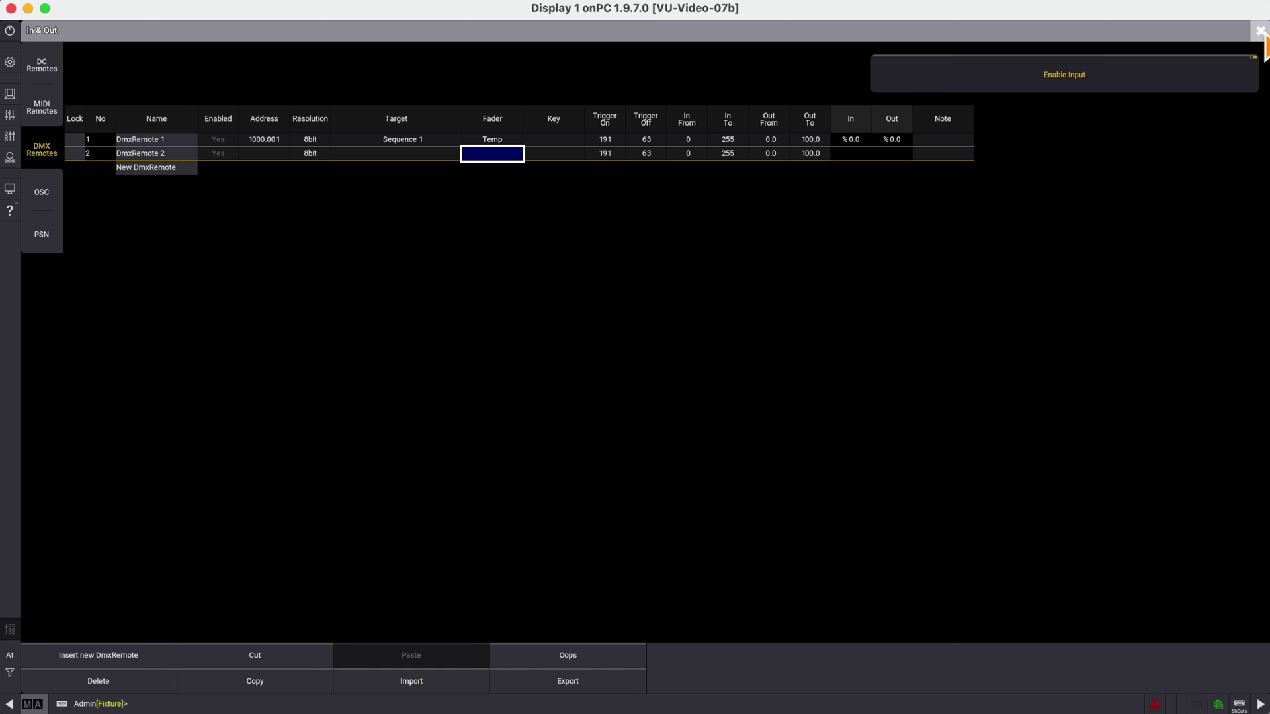
{"action": "left_click", "coordinate": [1261, 33]}
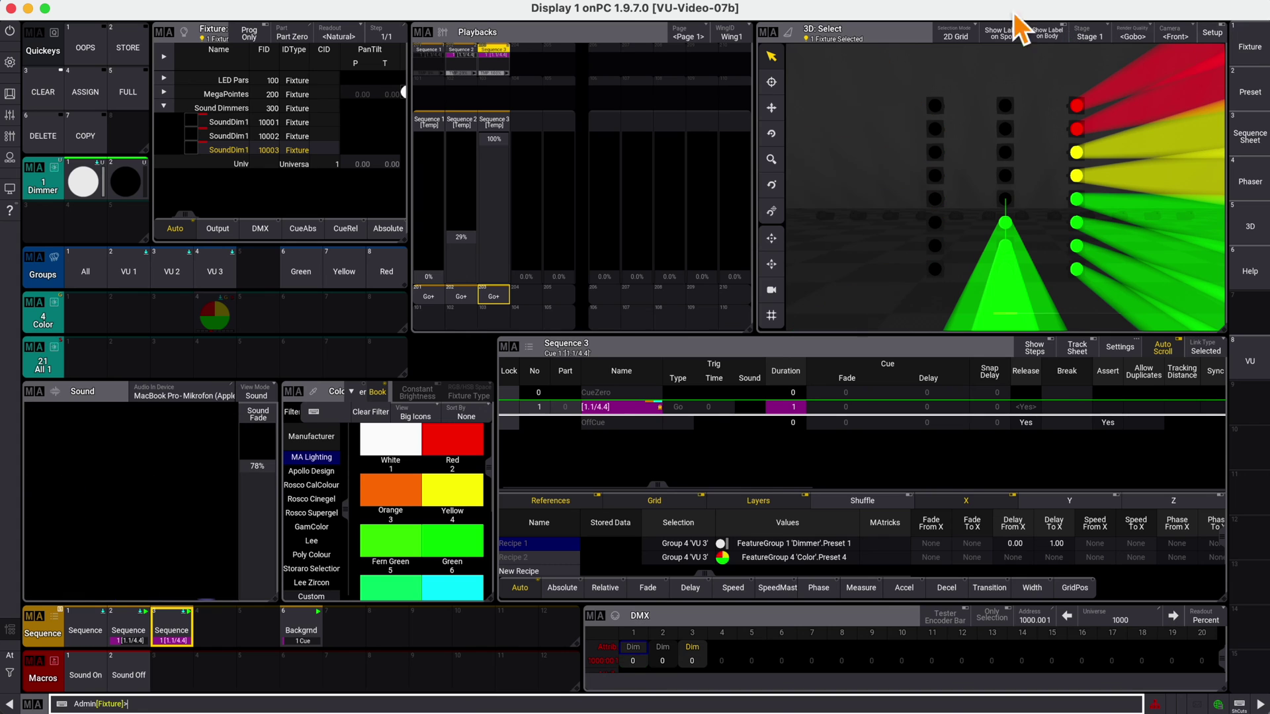
Step: Copy DmxRemote 1 and paste duplicates into the DMX Remotes list
{"action": "left_click", "coordinate": [14, 64]}
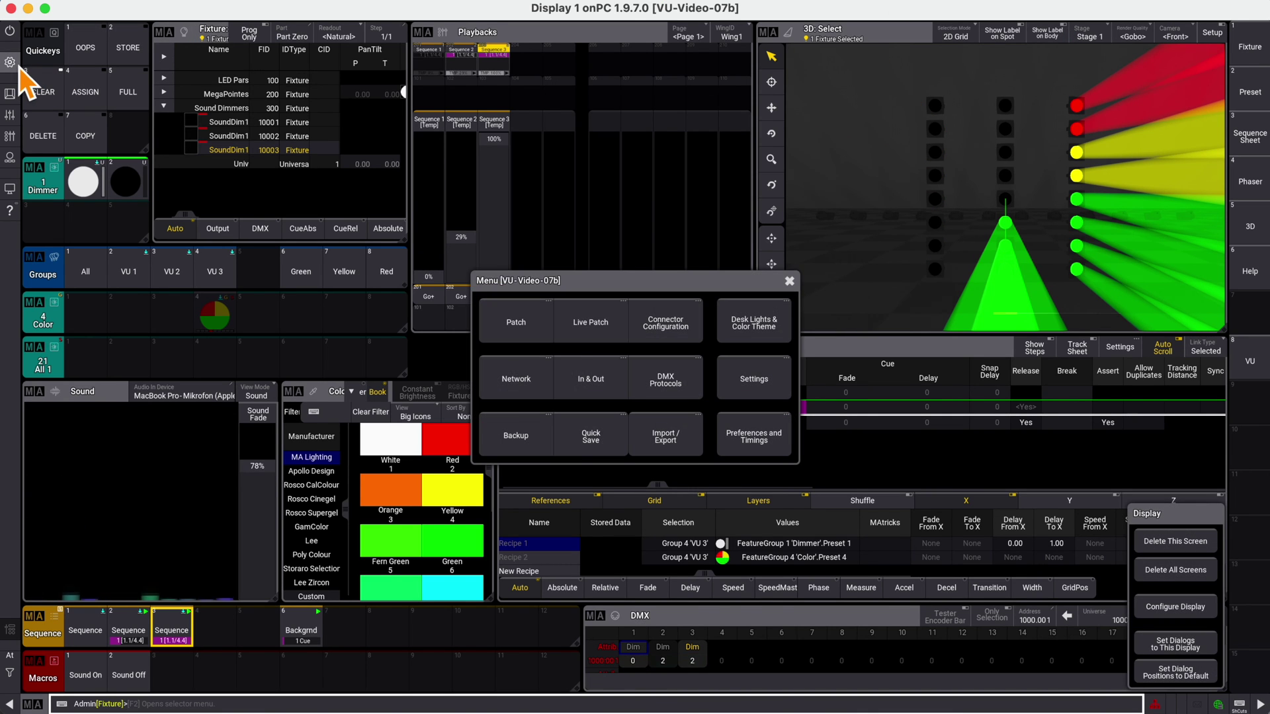
{"action": "left_click", "coordinate": [588, 382]}
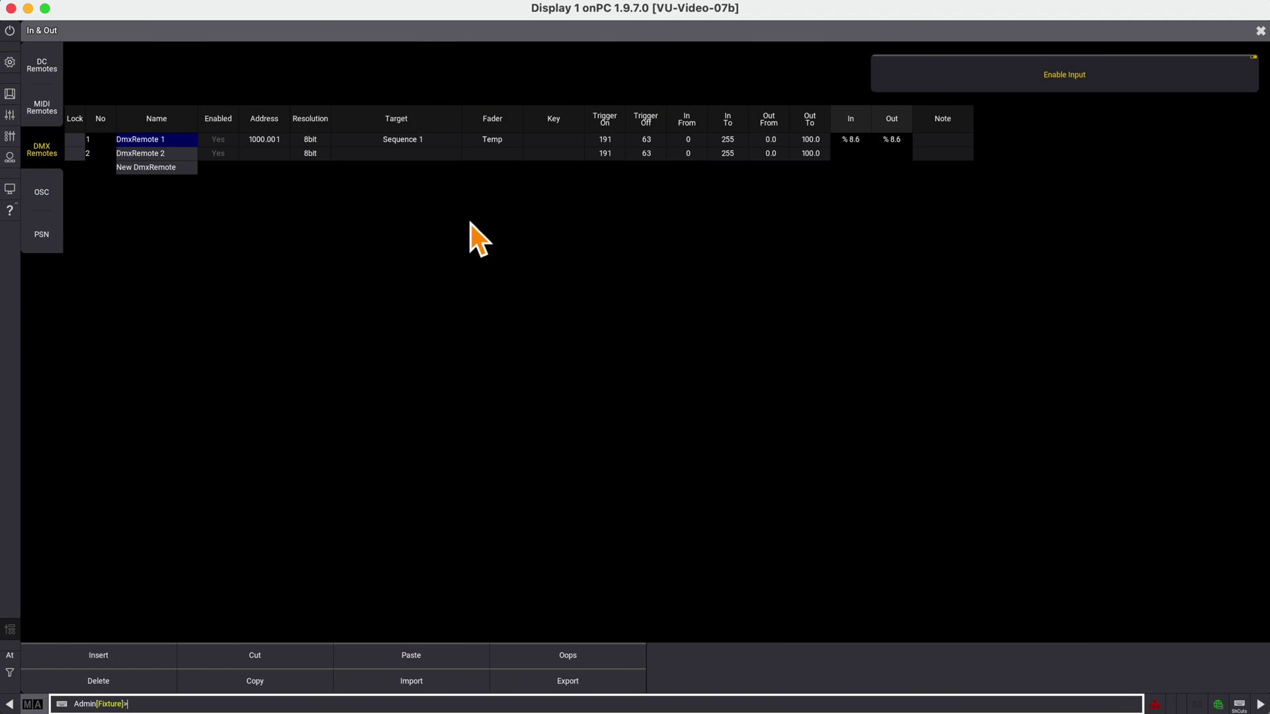
{"action": "left_click", "coordinate": [272, 144]}
{"action": "key", "text": "ctrl+c"}
{"action": "left_click", "coordinate": [411, 655]}
Step: Set remote 2 to 1000.002 targeting Sequence 2, and remote 3 to 1000.003 targeting Sequence 3
{"action": "key", "text": "Return"}
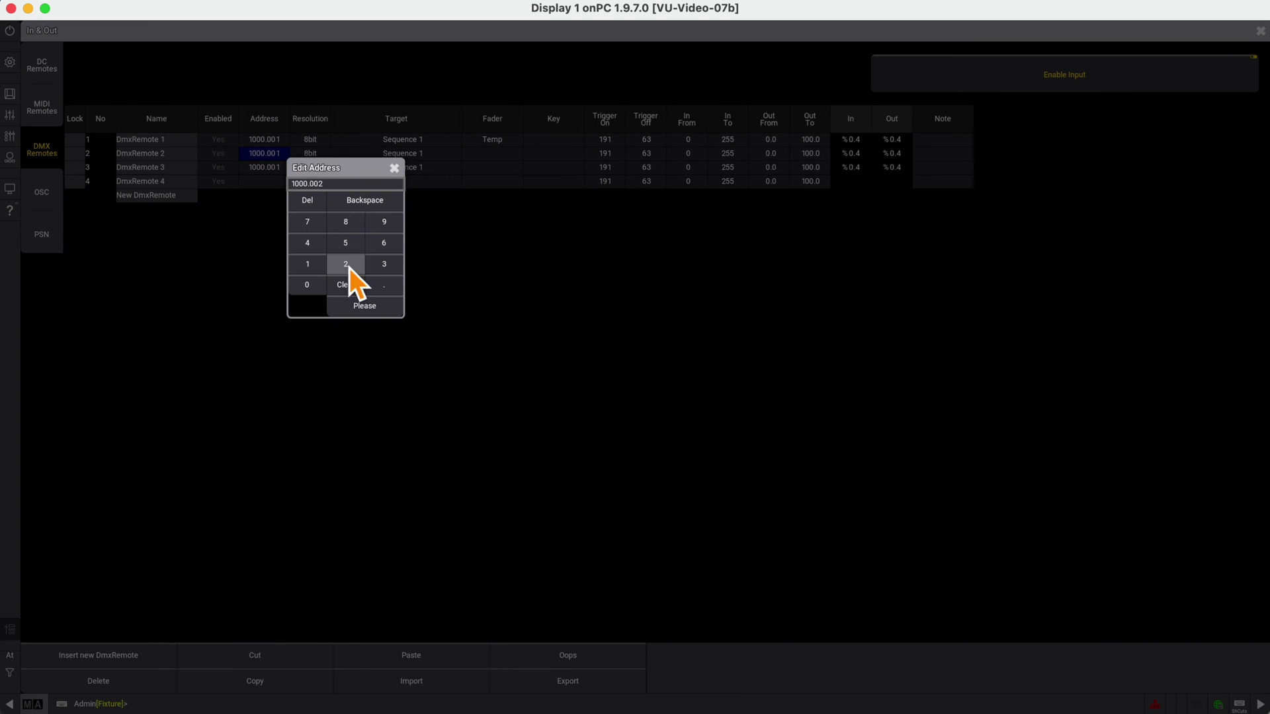
{"action": "left_click", "coordinate": [349, 268]}
{"action": "key", "text": "Return"}
{"action": "left_click", "coordinate": [421, 159]}
{"action": "left_click", "coordinate": [448, 272]}
{"action": "left_click", "coordinate": [278, 169]}
{"action": "key", "text": "Return"}
{"action": "type", "text": "3"}
{"action": "key", "text": "Return"}
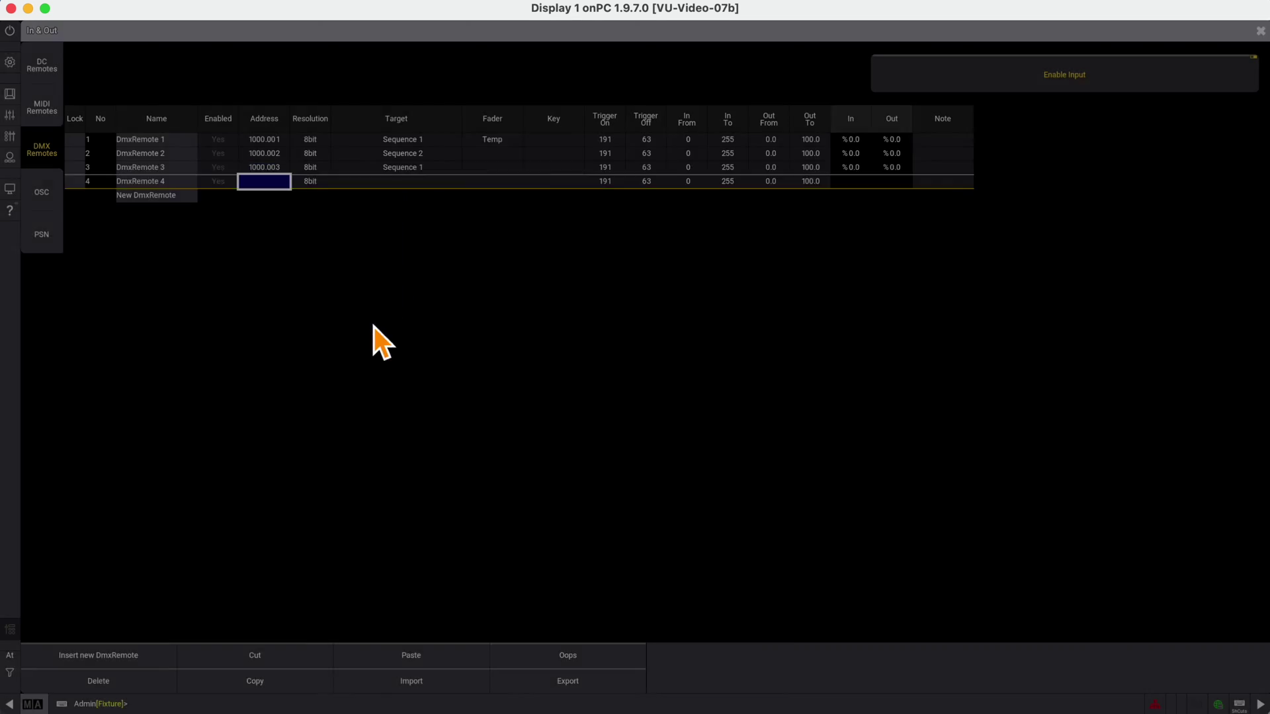
{"action": "left_click", "coordinate": [416, 167]}
{"action": "type", "text": "3"}
{"action": "key", "text": "Return"}
Step: Set the Fader of DmxRemote 2 and 3 to Temp and close the window
{"action": "left_click", "coordinate": [495, 158]}
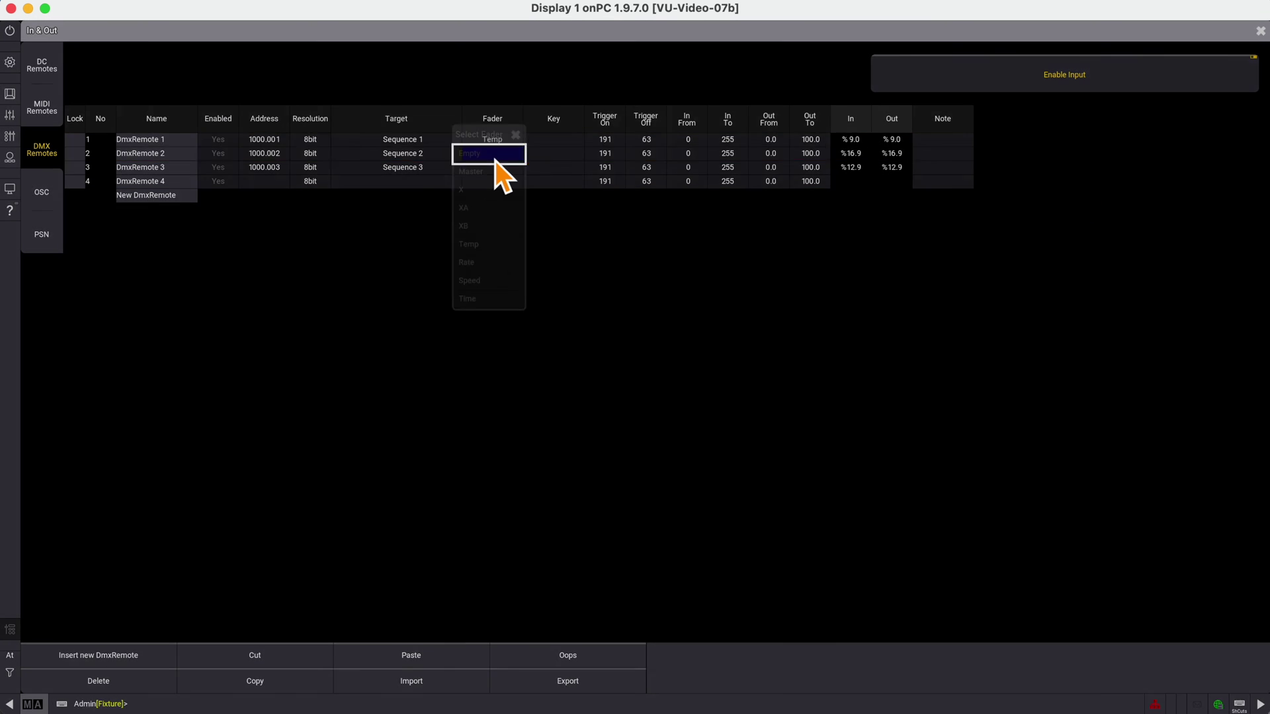
{"action": "left_click", "coordinate": [480, 251]}
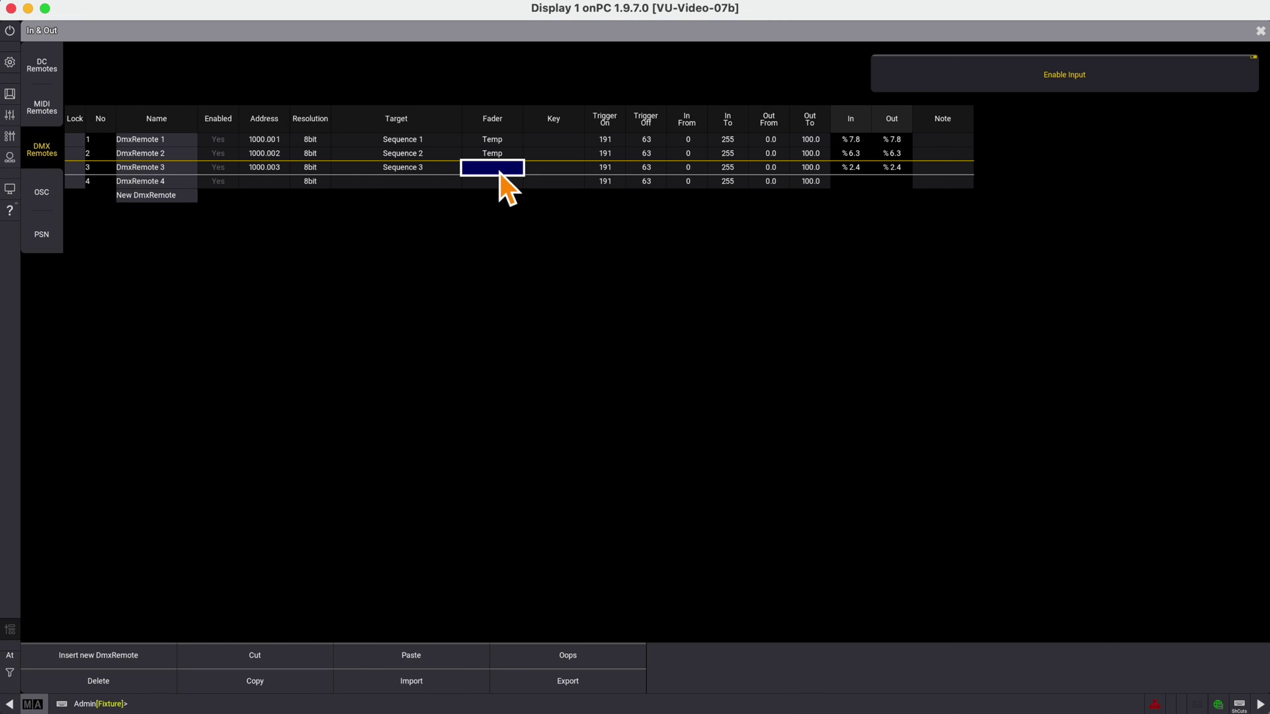
{"action": "left_click", "coordinate": [499, 173]}
{"action": "left_click", "coordinate": [487, 268]}
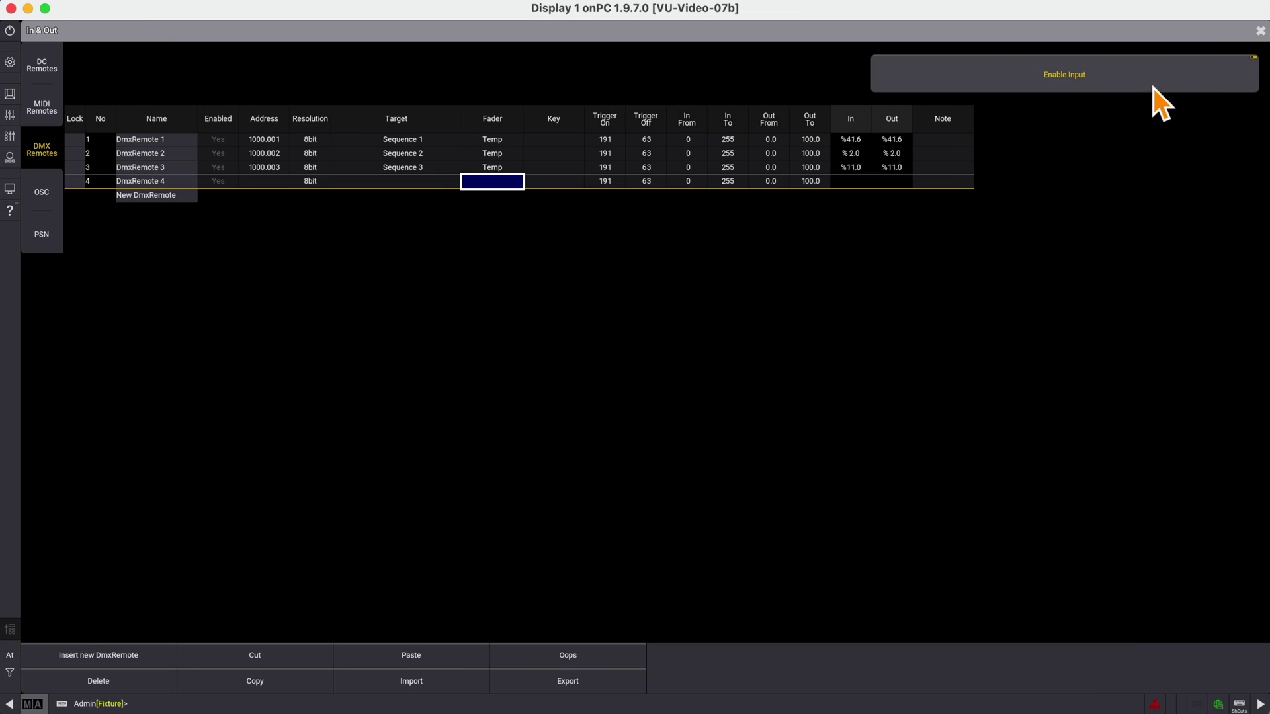
{"action": "left_click", "coordinate": [1260, 31]}
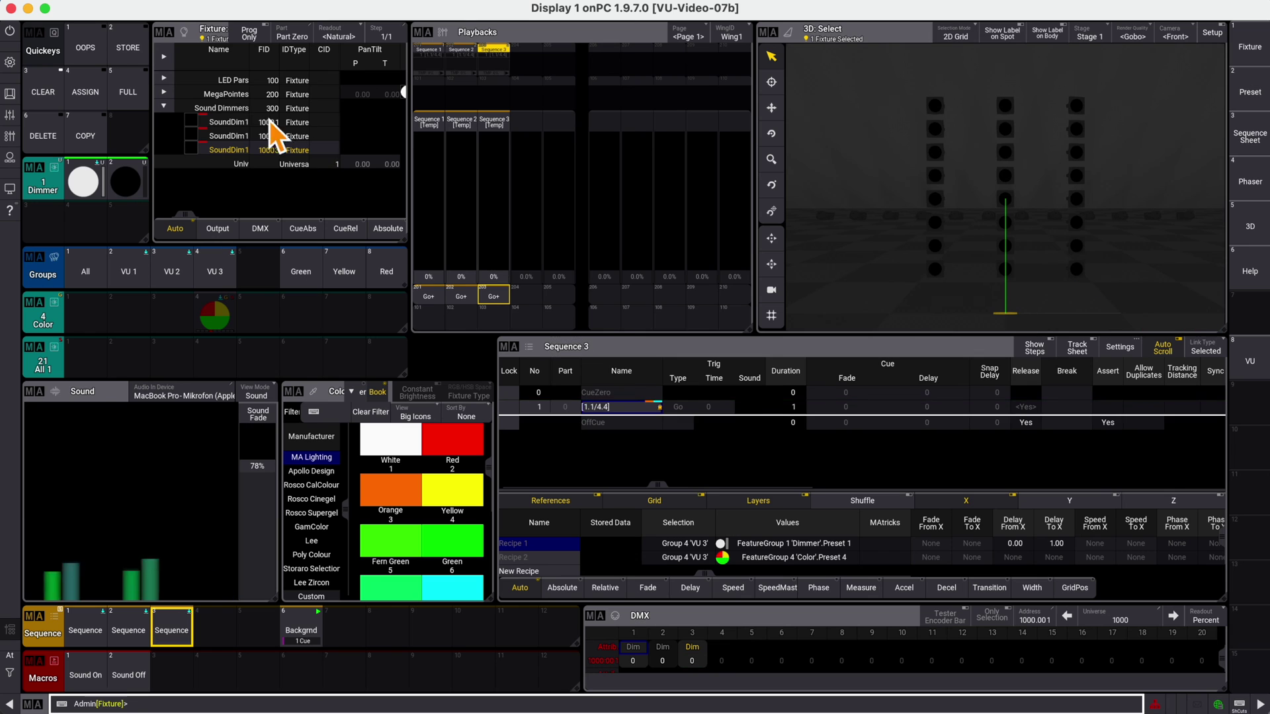
Step: Open the Patch from the main menu
{"action": "left_click", "coordinate": [11, 63]}
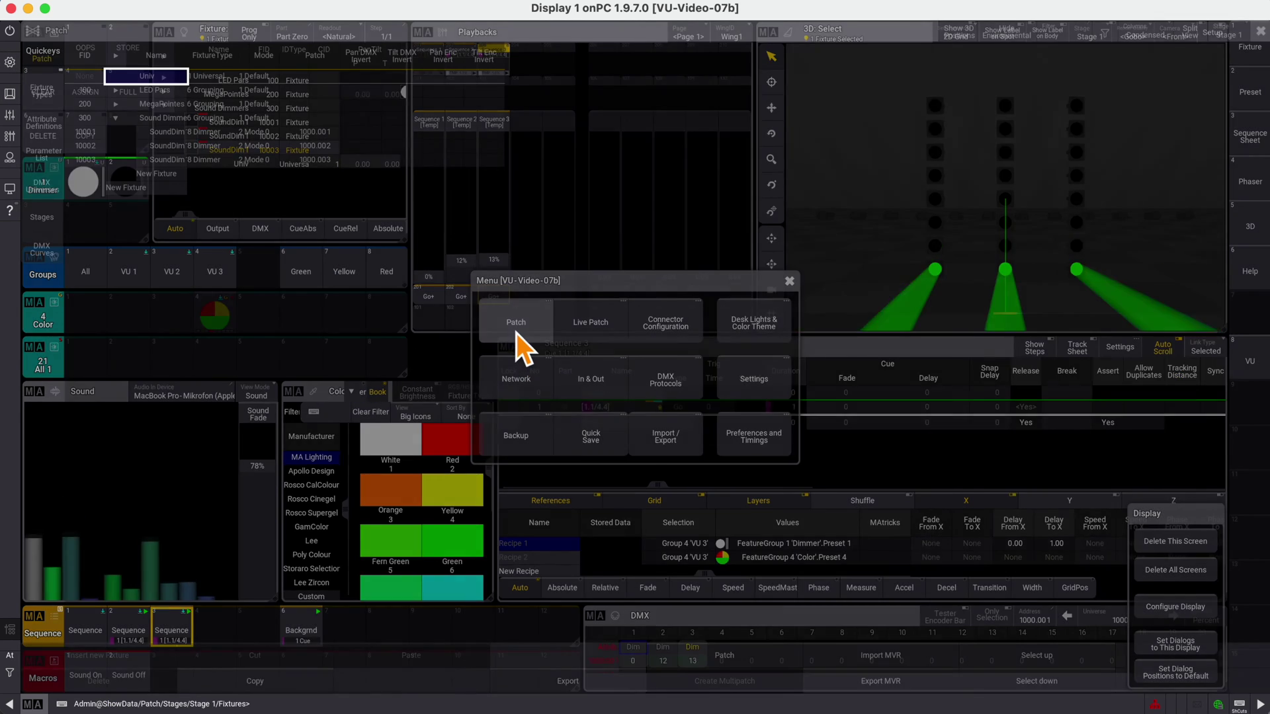
{"action": "left_click", "coordinate": [516, 333]}
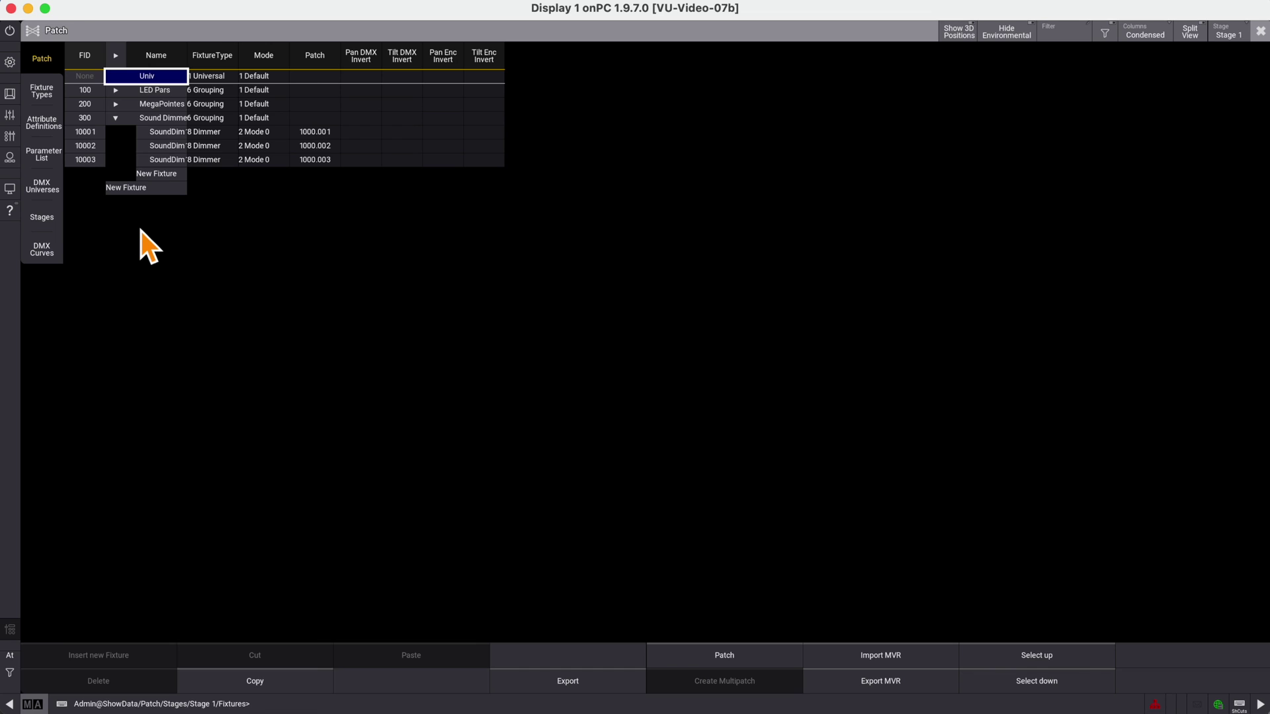
Step: Add DmxCurve 2 in the DMX Curves list and set its CurveMode to Custom
{"action": "left_click", "coordinate": [43, 251]}
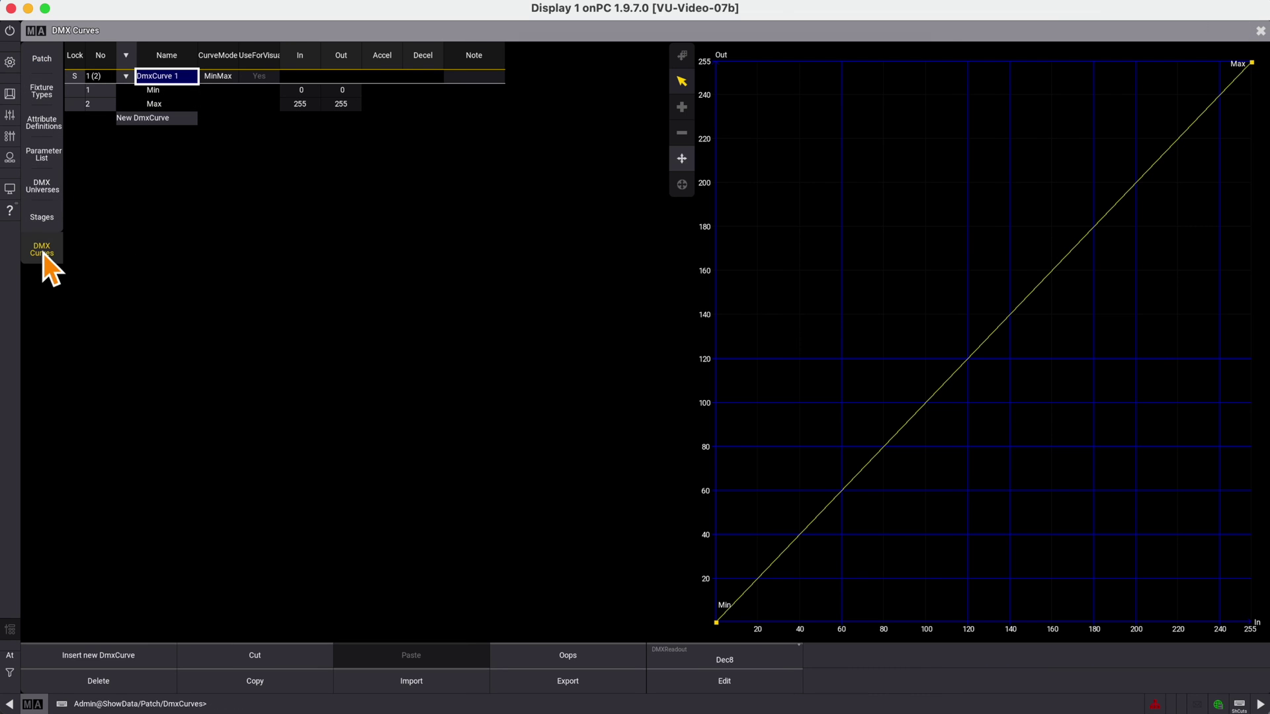
{"action": "left_click", "coordinate": [160, 120]}
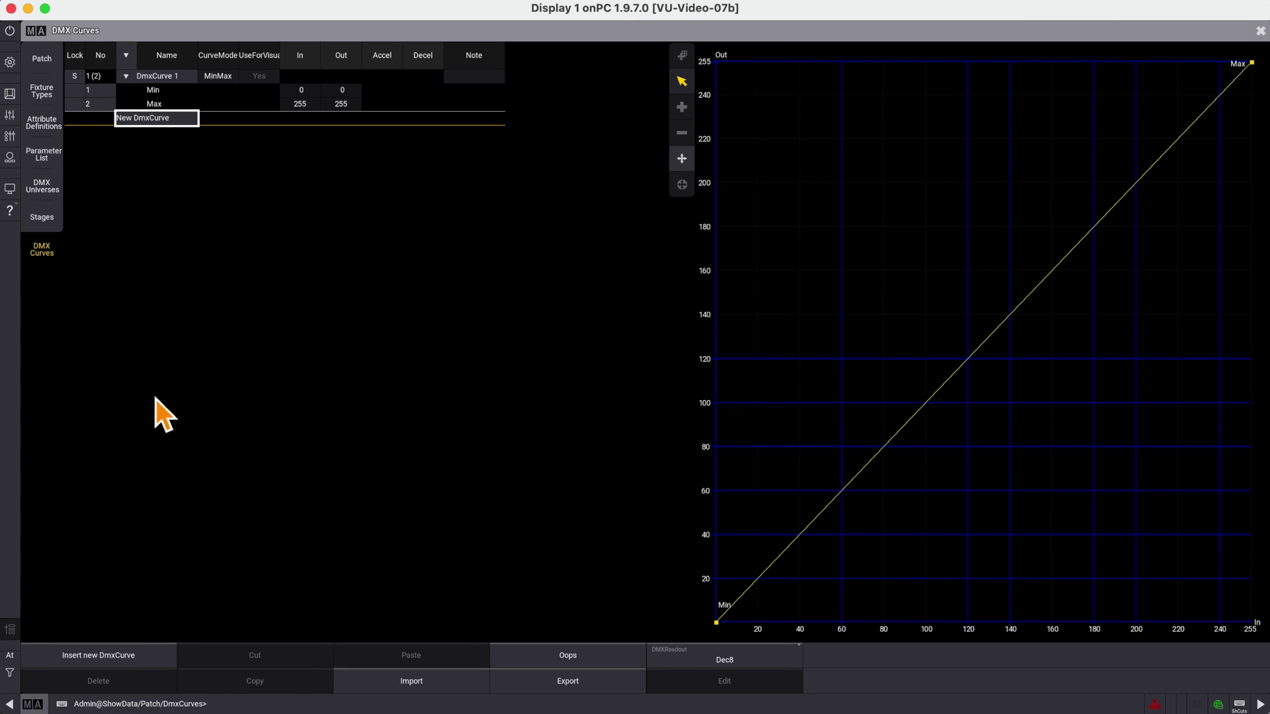
{"action": "left_click", "coordinate": [129, 655]}
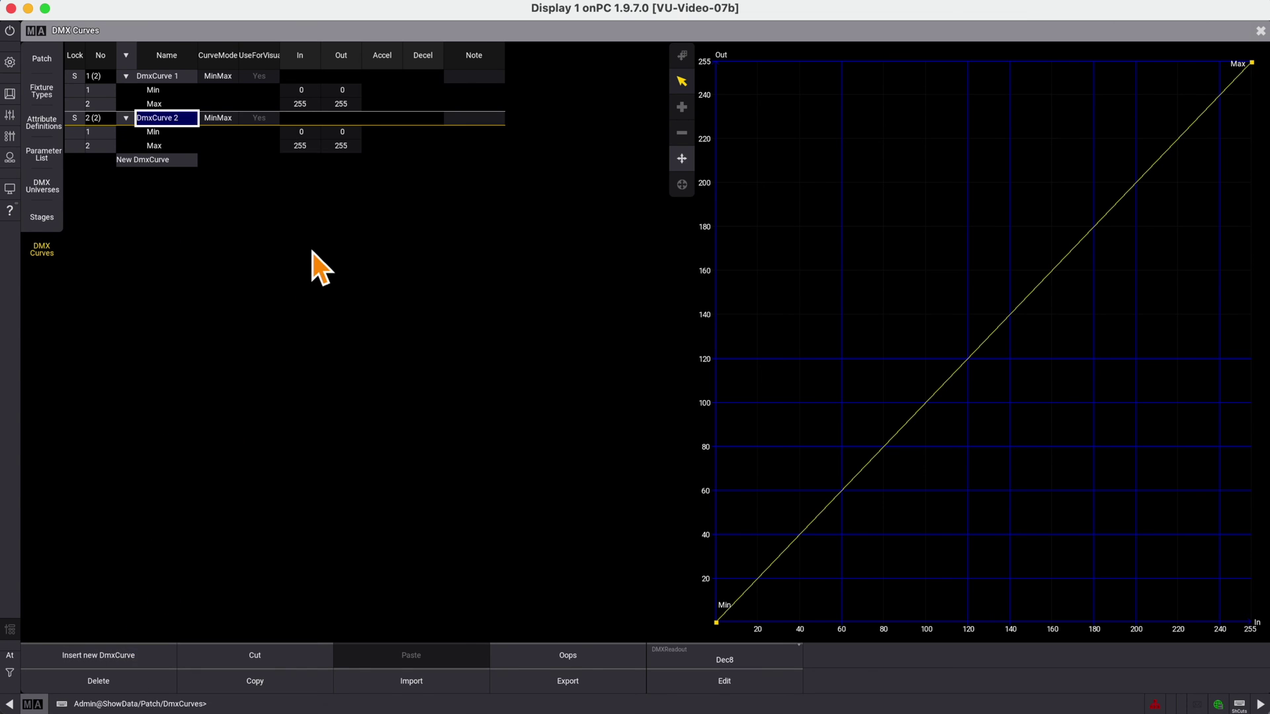
{"action": "left_click", "coordinate": [227, 119]}
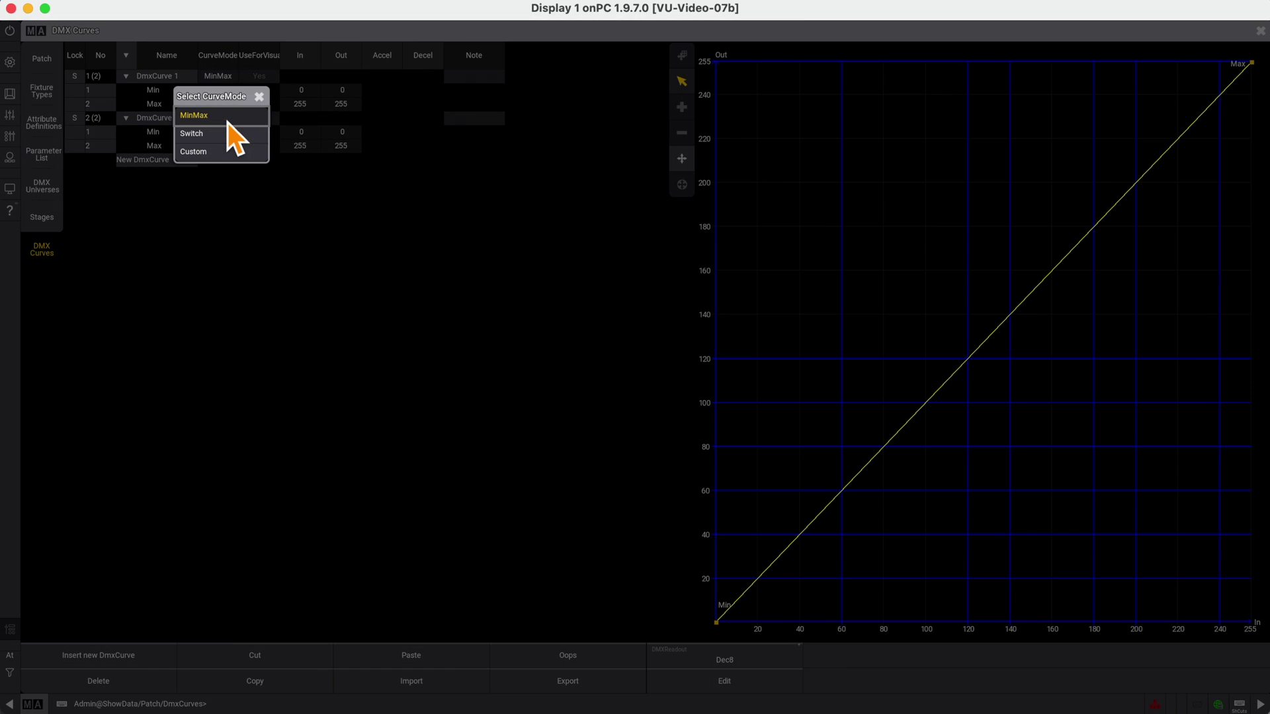
{"action": "left_click", "coordinate": [208, 156]}
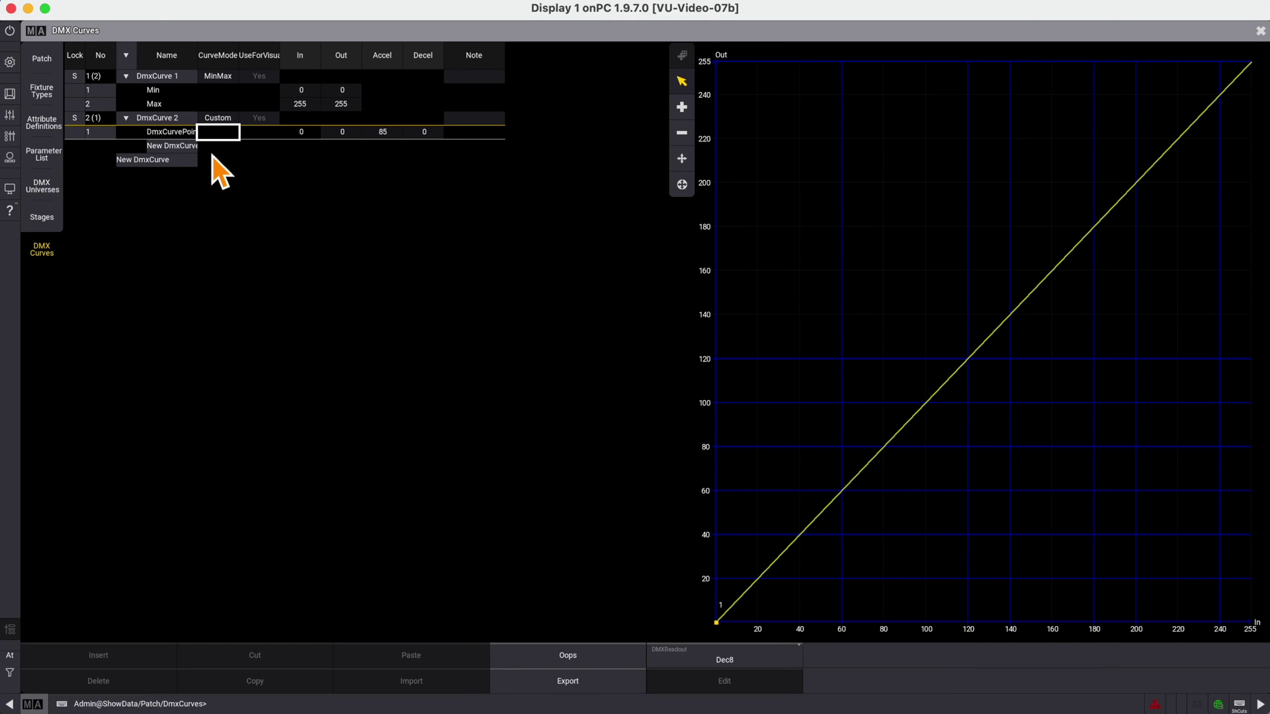
Step: Add a second curve point at In 17, Out 161 and name the curve SoundCurve
{"action": "left_click", "coordinate": [215, 149]}
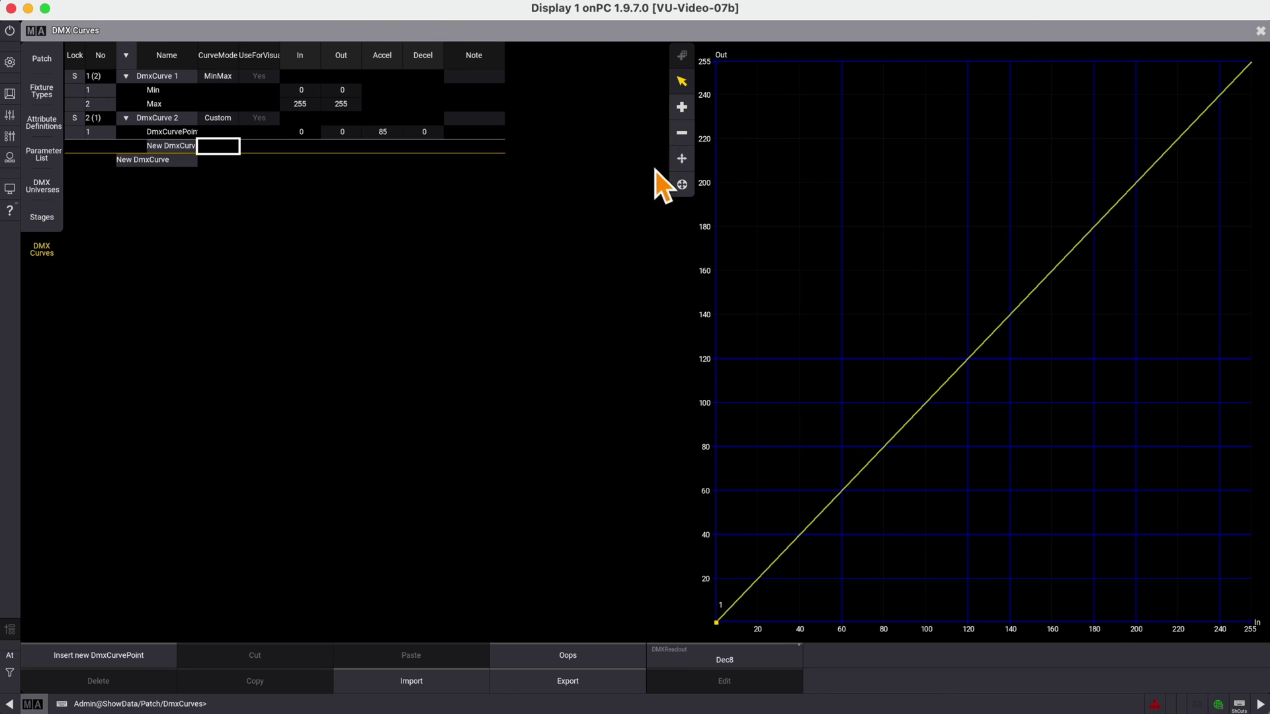
{"action": "left_click", "coordinate": [686, 107]}
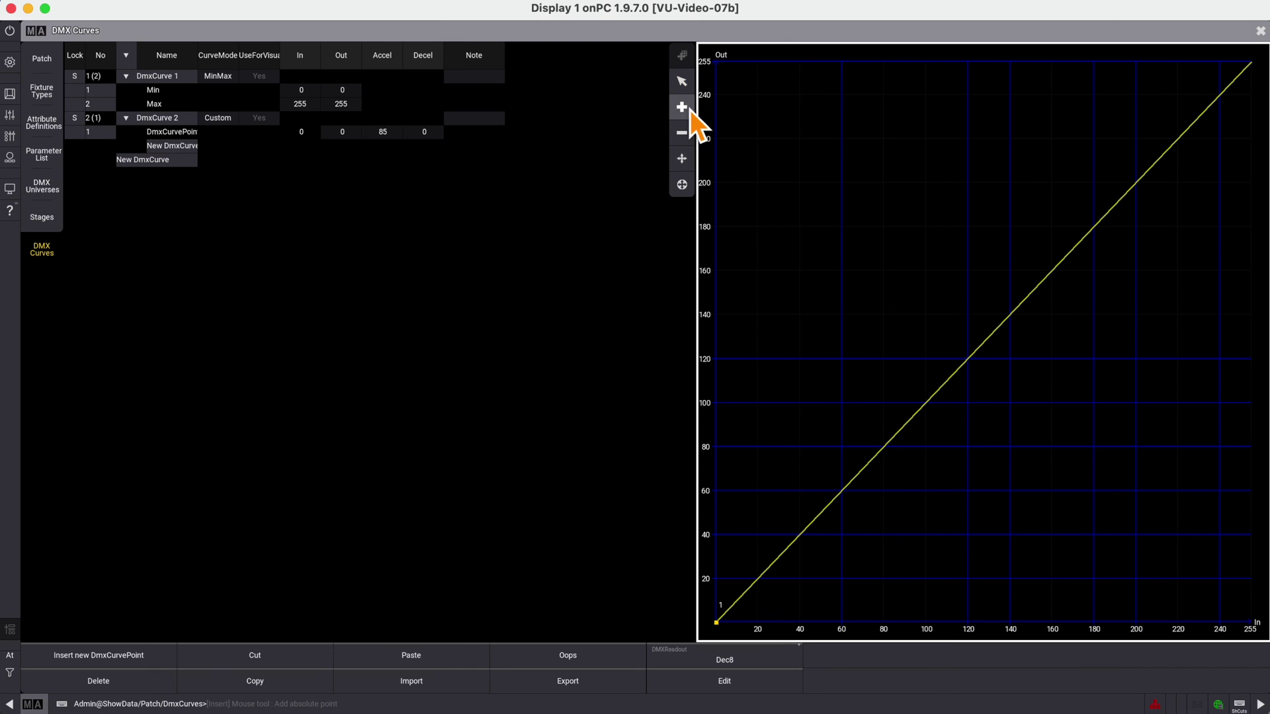
{"action": "left_click", "coordinate": [826, 514]}
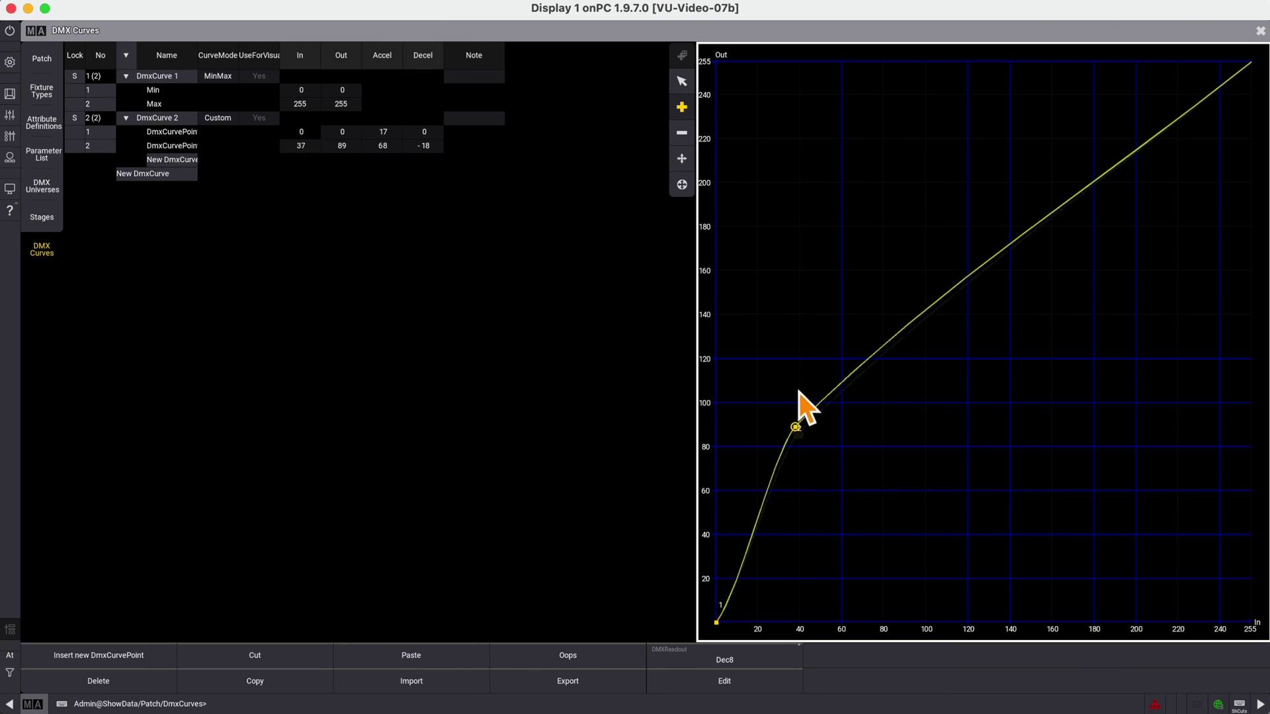
{"action": "left_click_drag", "start_coordinate": [798, 392], "coordinate": [757, 275]}
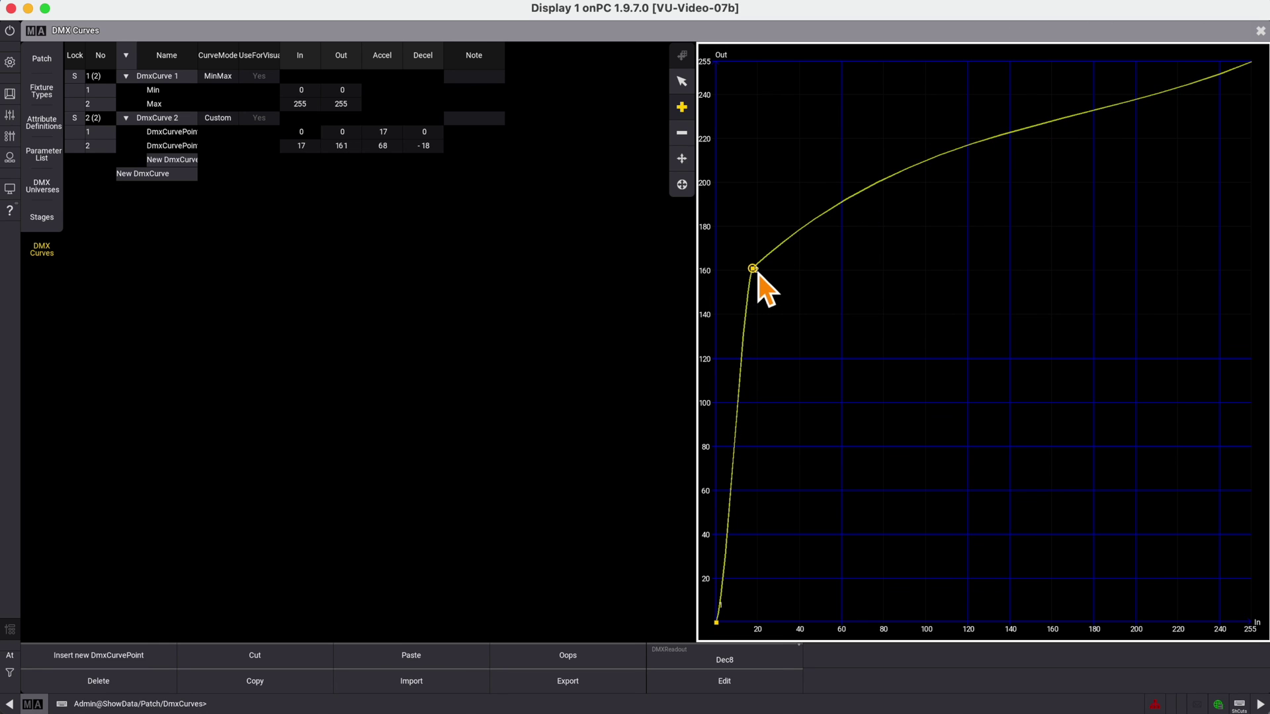
{"action": "left_click", "coordinate": [172, 121]}
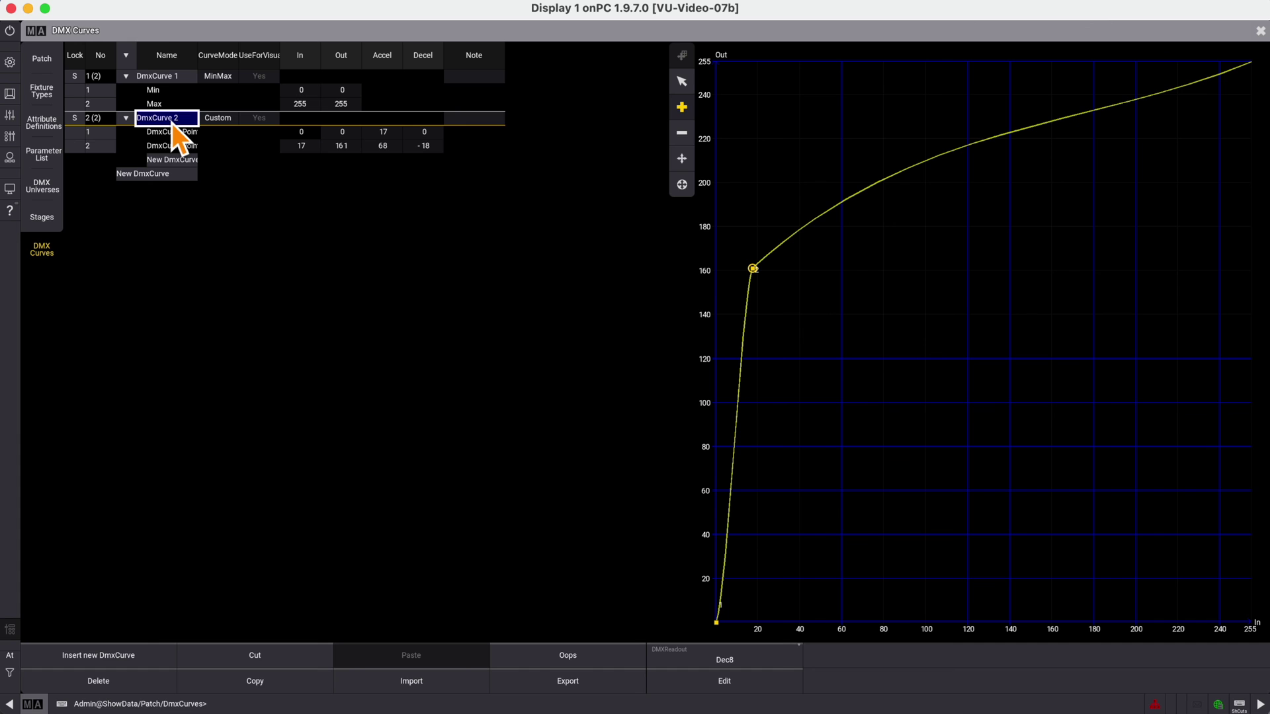
{"action": "type", "text": "S"}
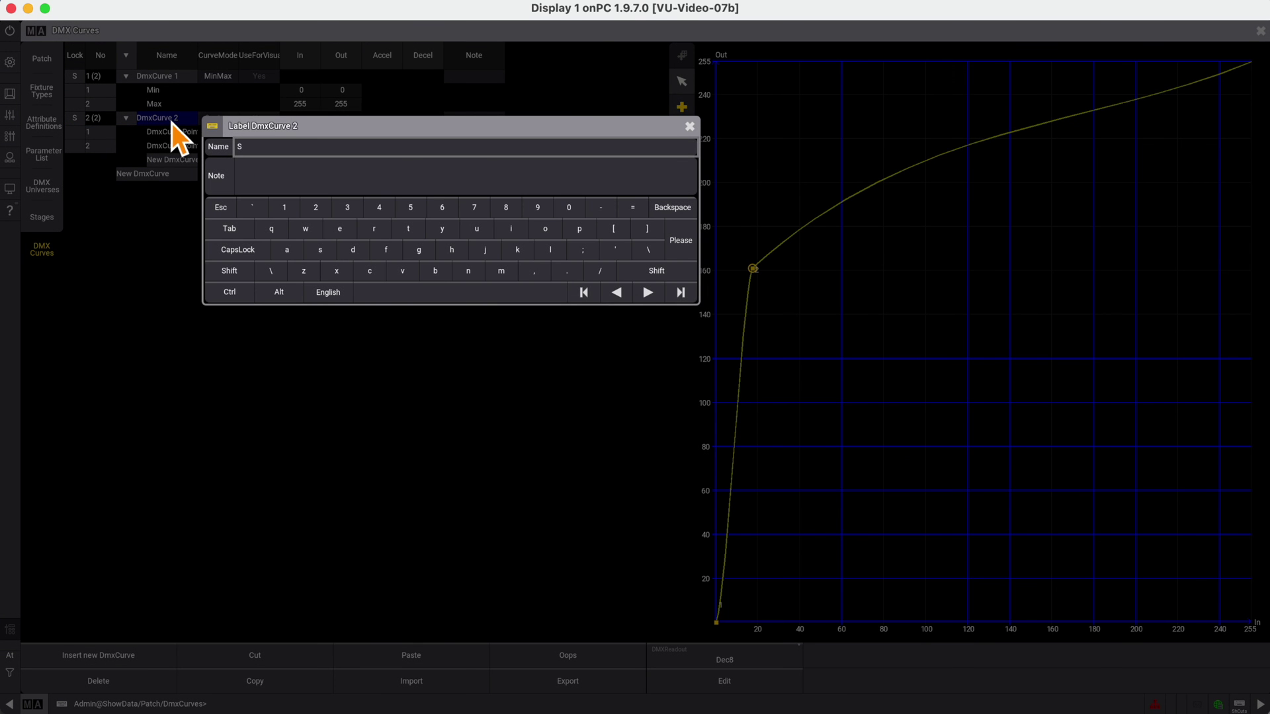
{"action": "type", "text": "oundCurve"}
Step: Confirm the SoundCurve name and open the Parameter List at rows 512–514
{"action": "left_click", "coordinate": [691, 244]}
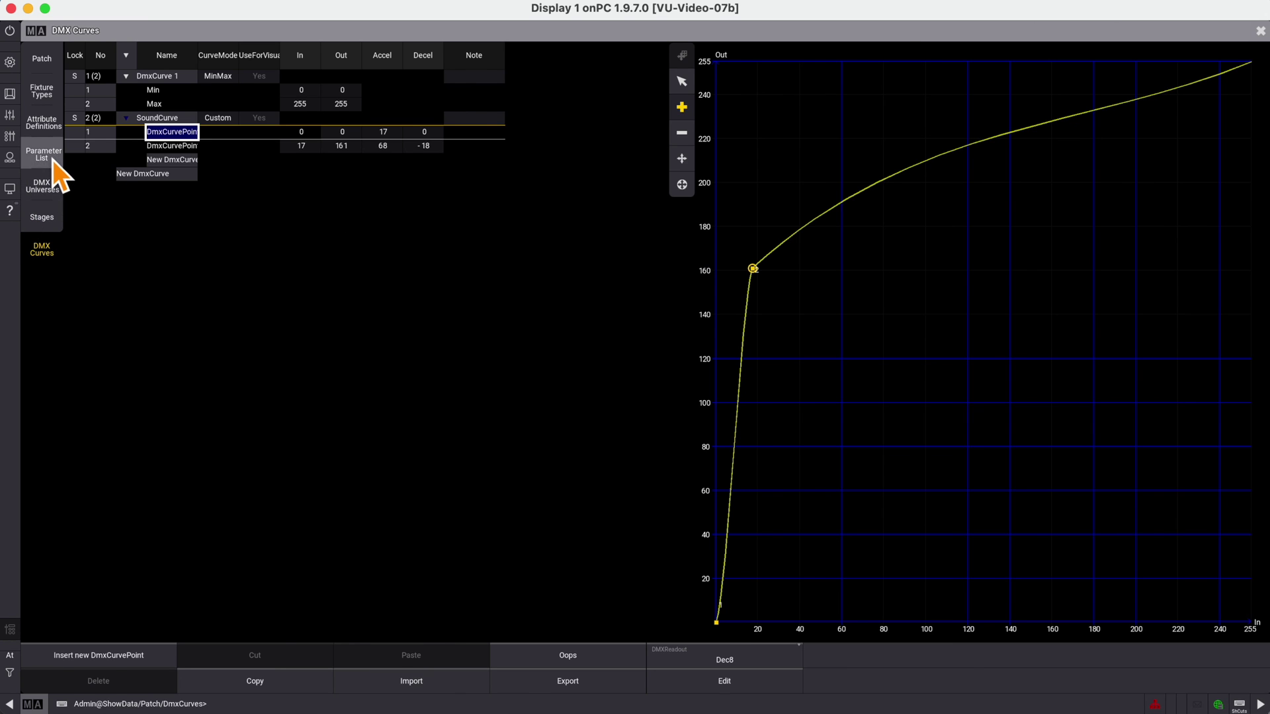
{"action": "left_click", "coordinate": [53, 160]}
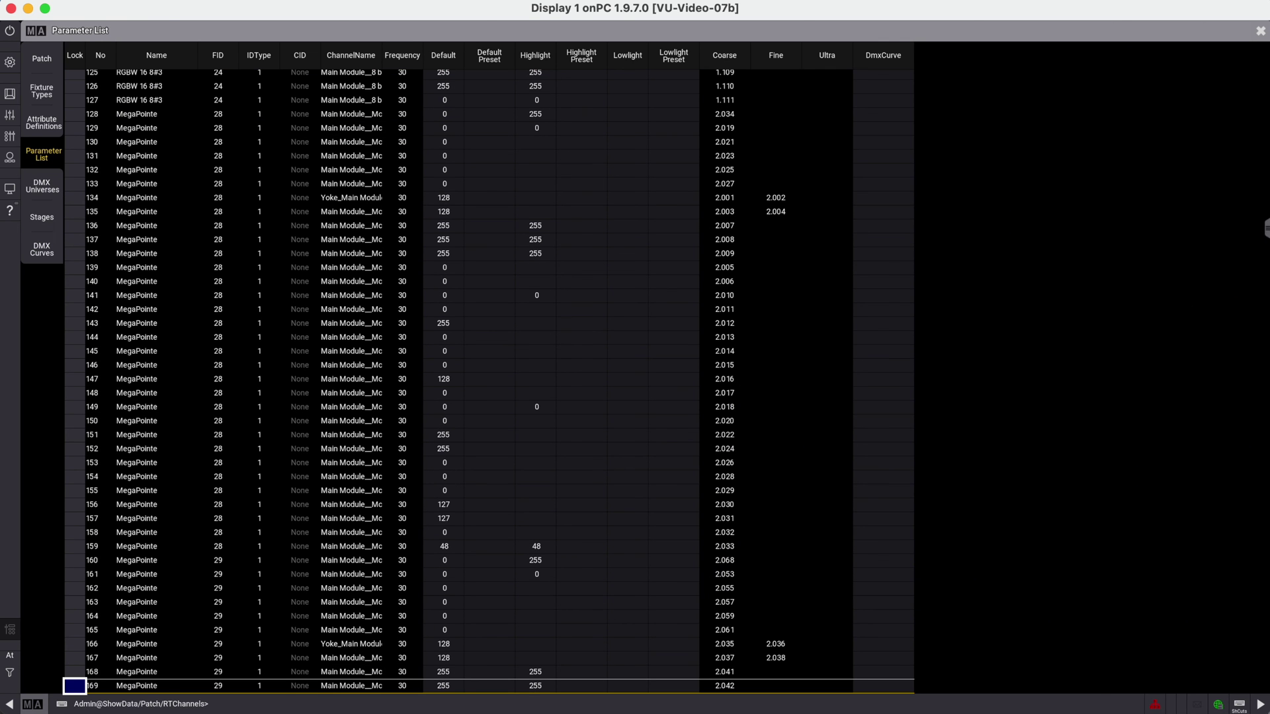
{"action": "left_click_drag", "start_coordinate": [1266, 243], "coordinate": [1264, 665]}
Step: Set the DmxCurve of channels 512, 513 and 514 to SoundCurve, then leave the patch
{"action": "left_click", "coordinate": [881, 668]}
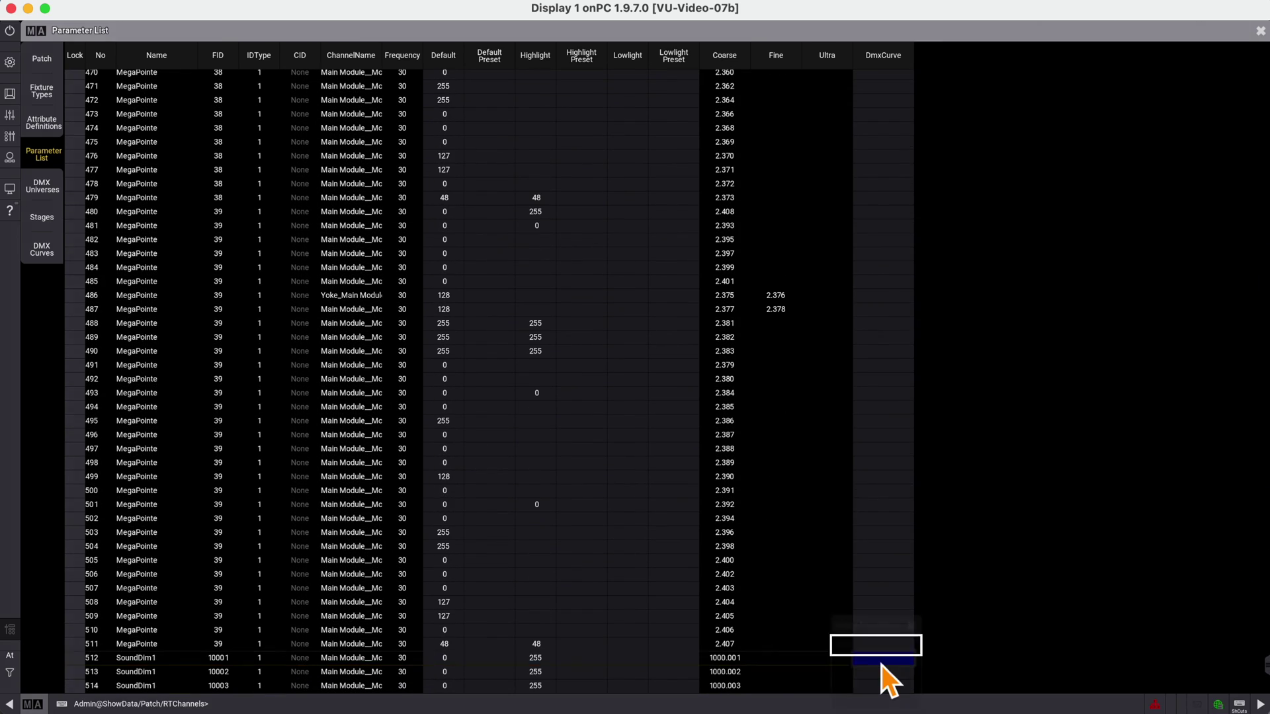
{"action": "left_click", "coordinate": [882, 668]}
{"action": "left_click", "coordinate": [866, 699]}
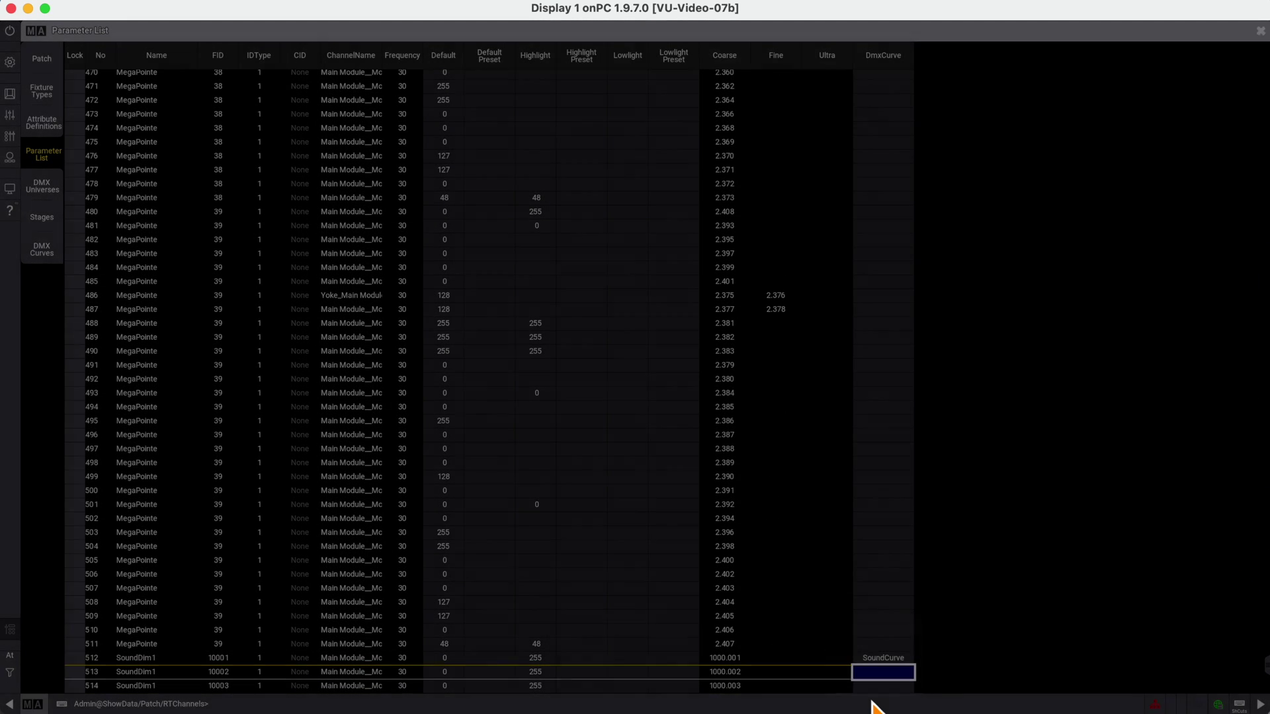
{"action": "left_click", "coordinate": [887, 676]}
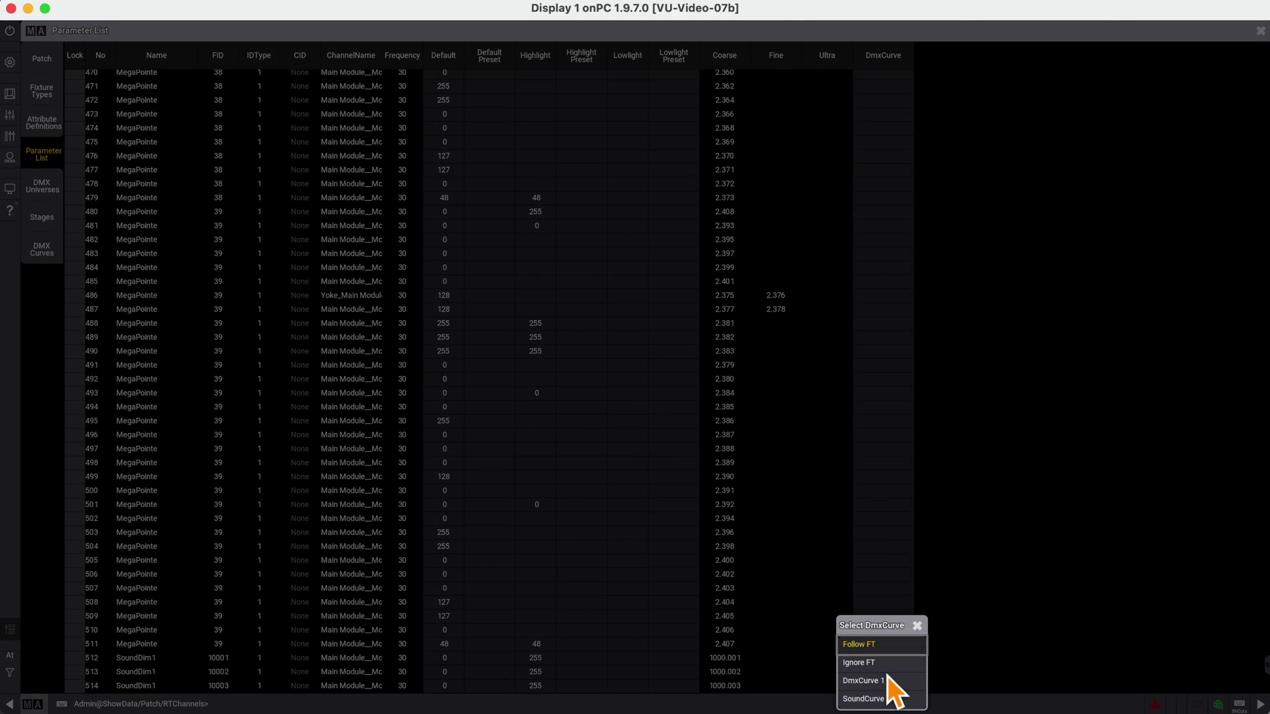
{"action": "left_click", "coordinate": [863, 699]}
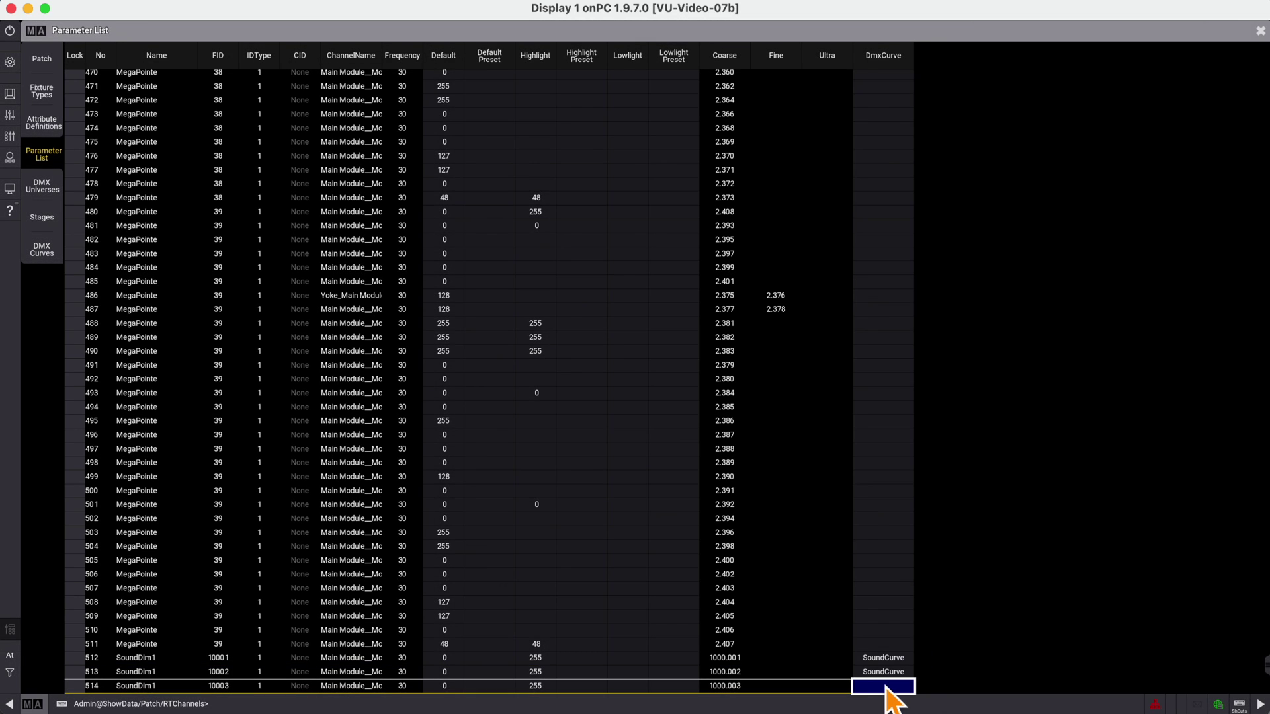
{"action": "left_click", "coordinate": [886, 687]}
{"action": "left_click", "coordinate": [866, 698]}
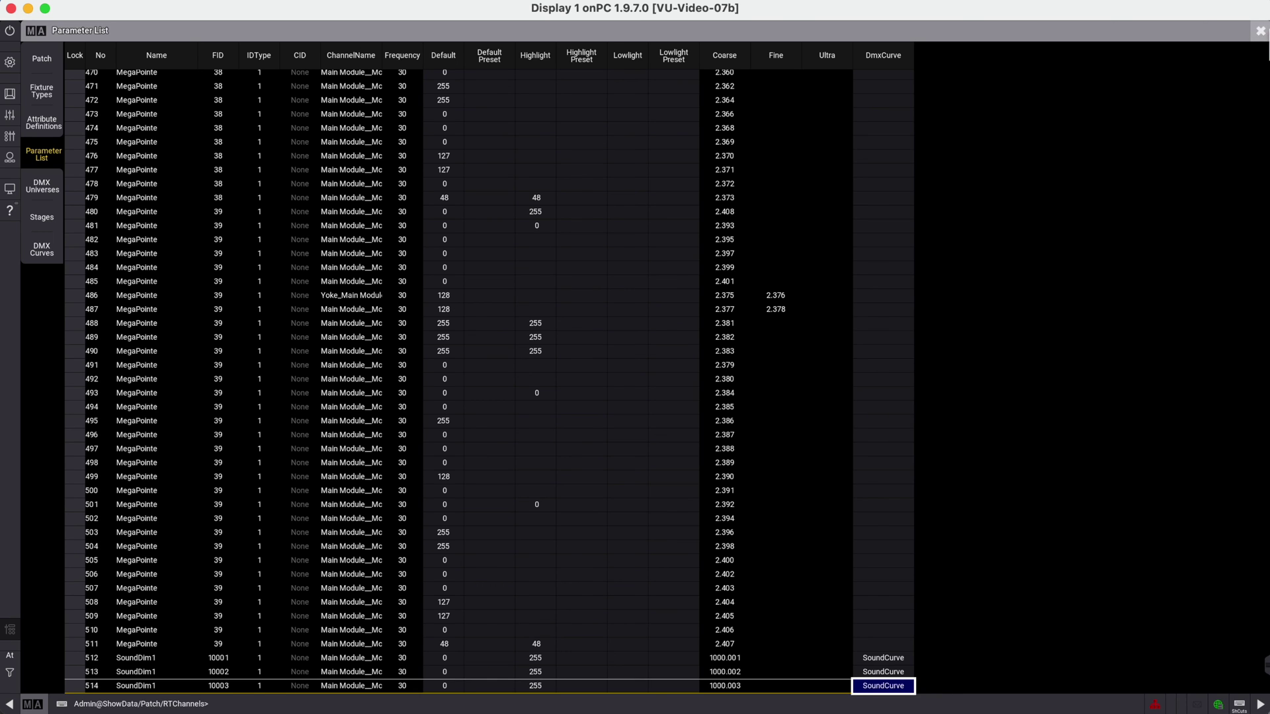
{"action": "left_click", "coordinate": [1260, 30]}
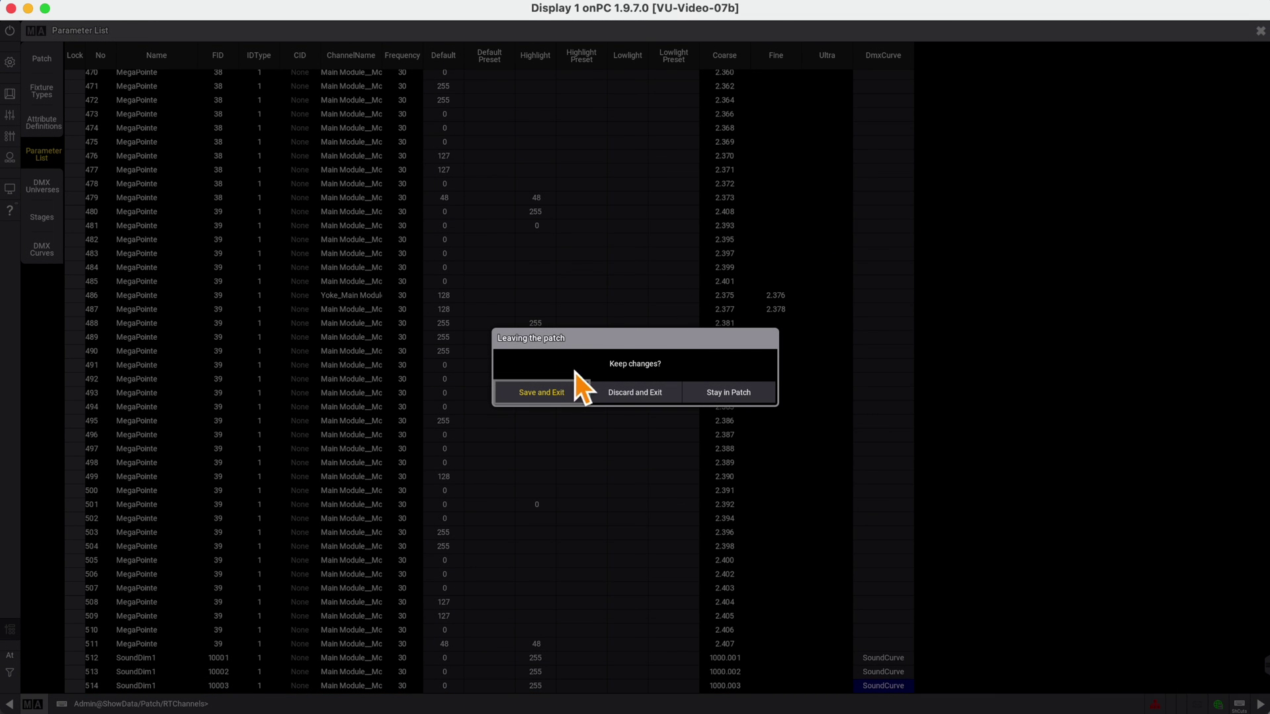
Step: Choose Save and Exit to keep the patch changes
{"action": "left_click", "coordinate": [565, 397]}
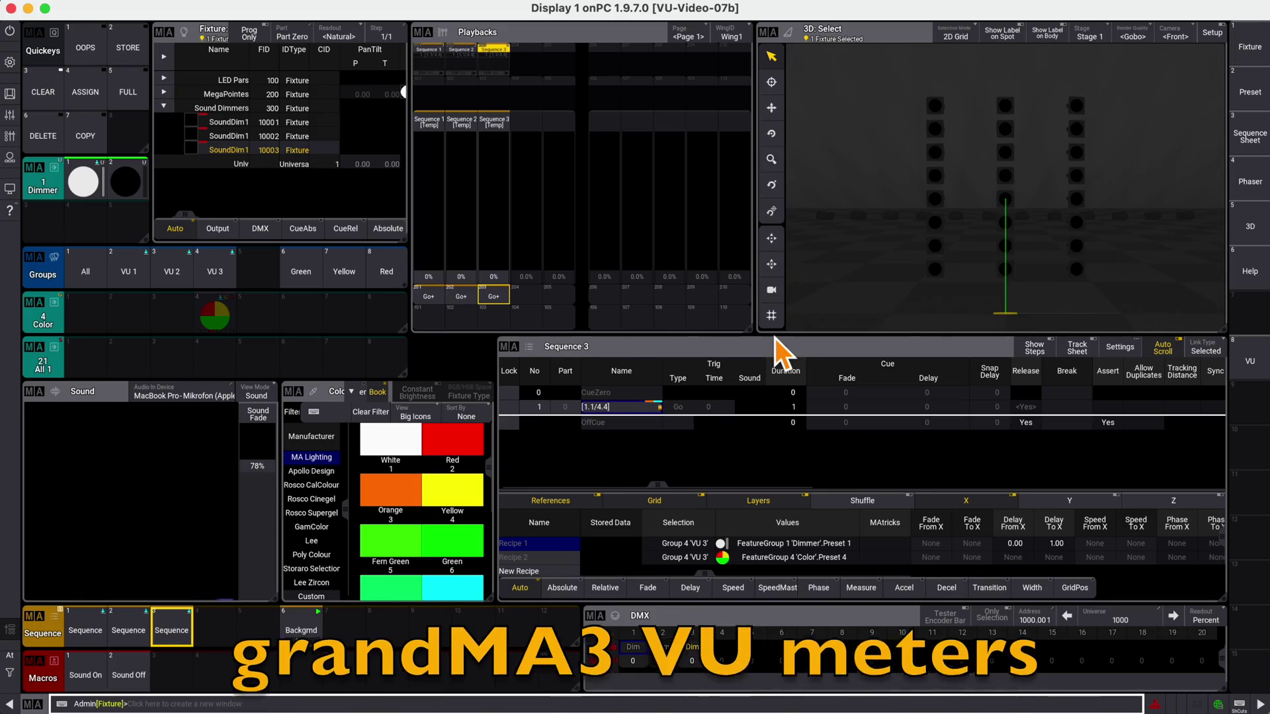